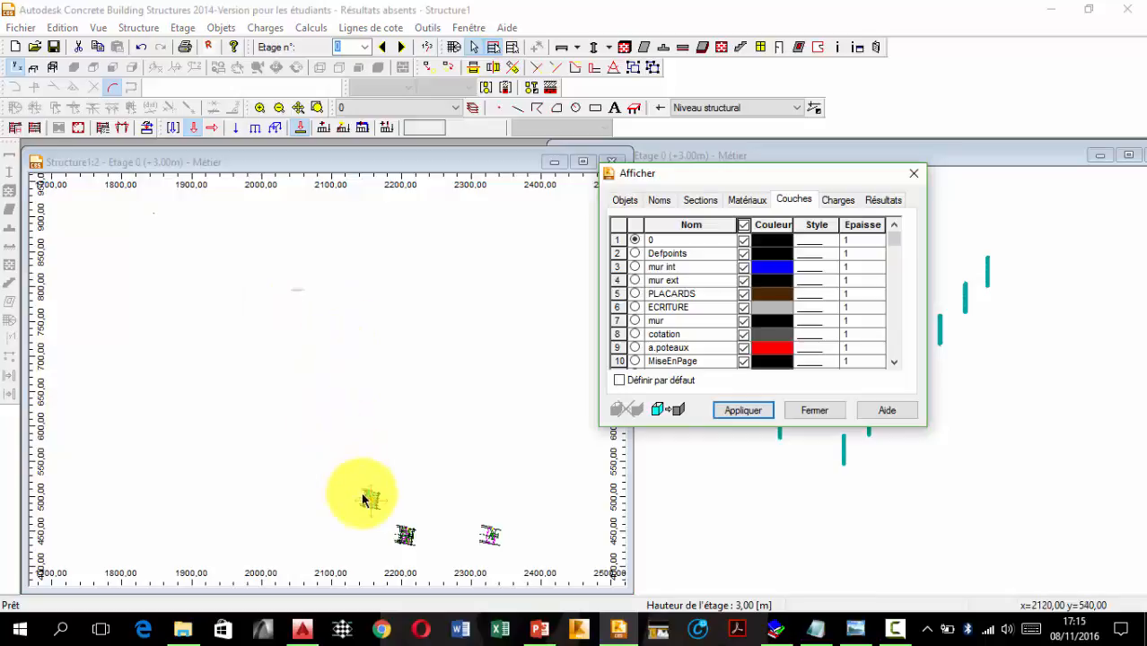
Examine the Bat B formwork plan among the imported floor plans, with all drawing layers shown
click(362, 496)
scroll(371, 503, up, 2)
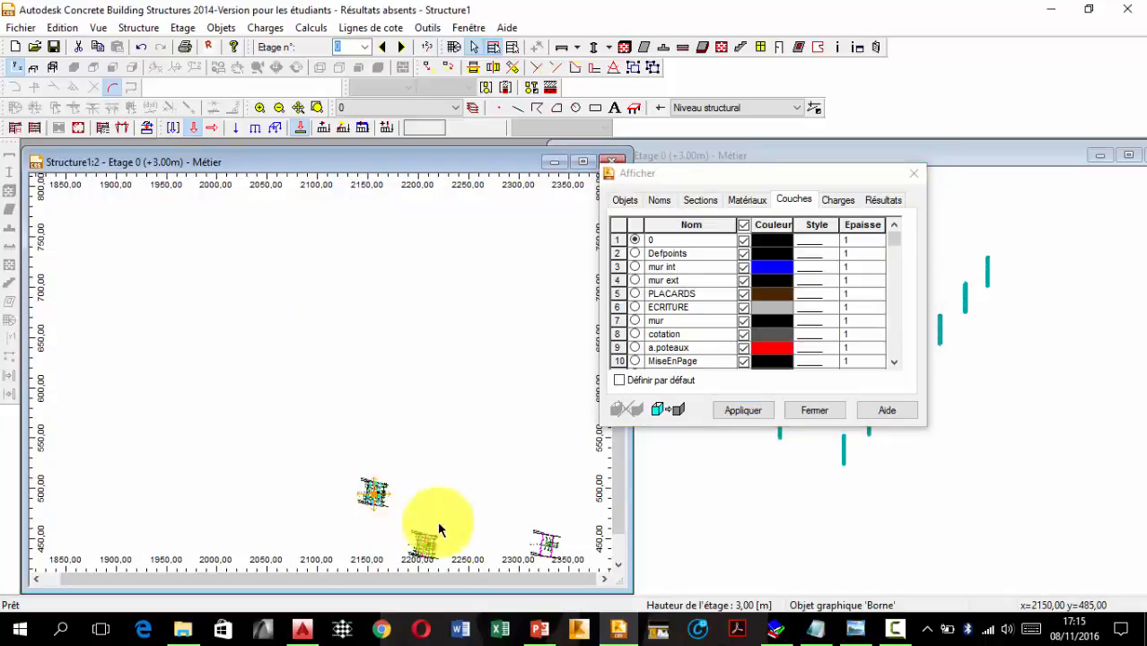
click(894, 628)
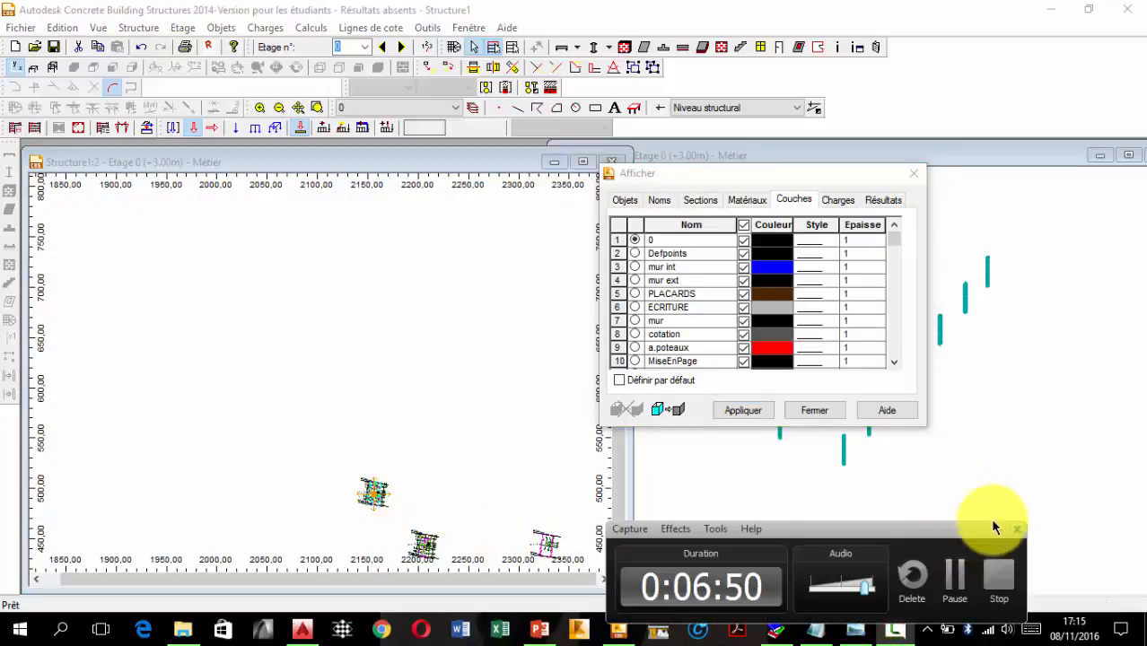
click(994, 529)
scroll(381, 489, up, 8)
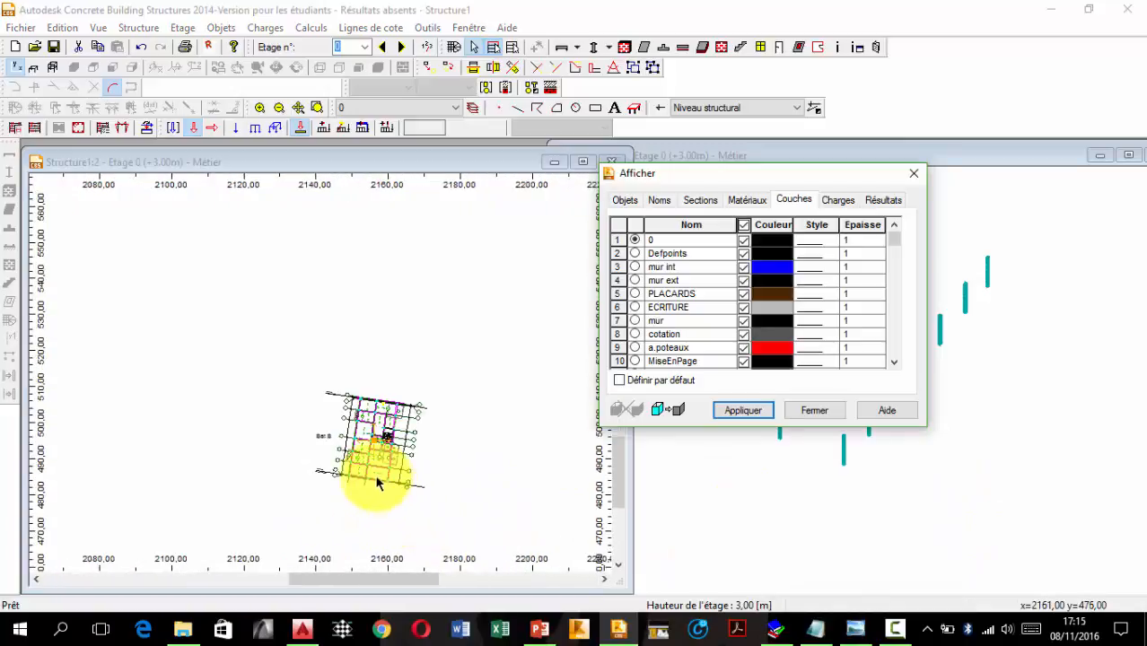
middle_drag(375, 460, 294, 350)
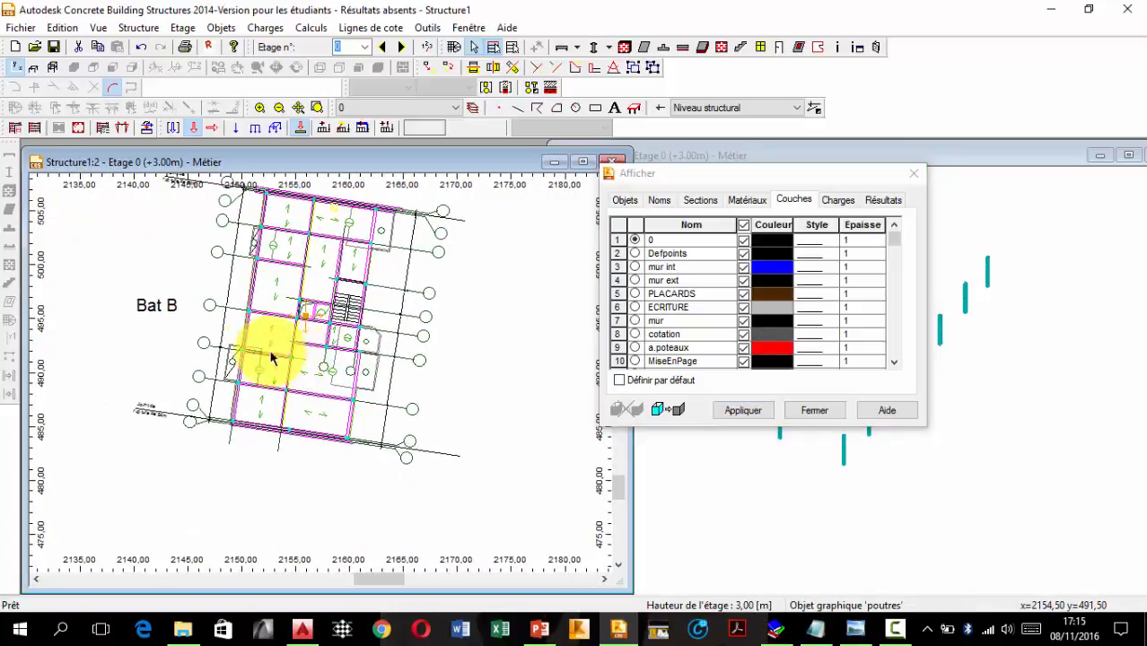
scroll(252, 368, up, 3)
scroll(238, 337, down, 2)
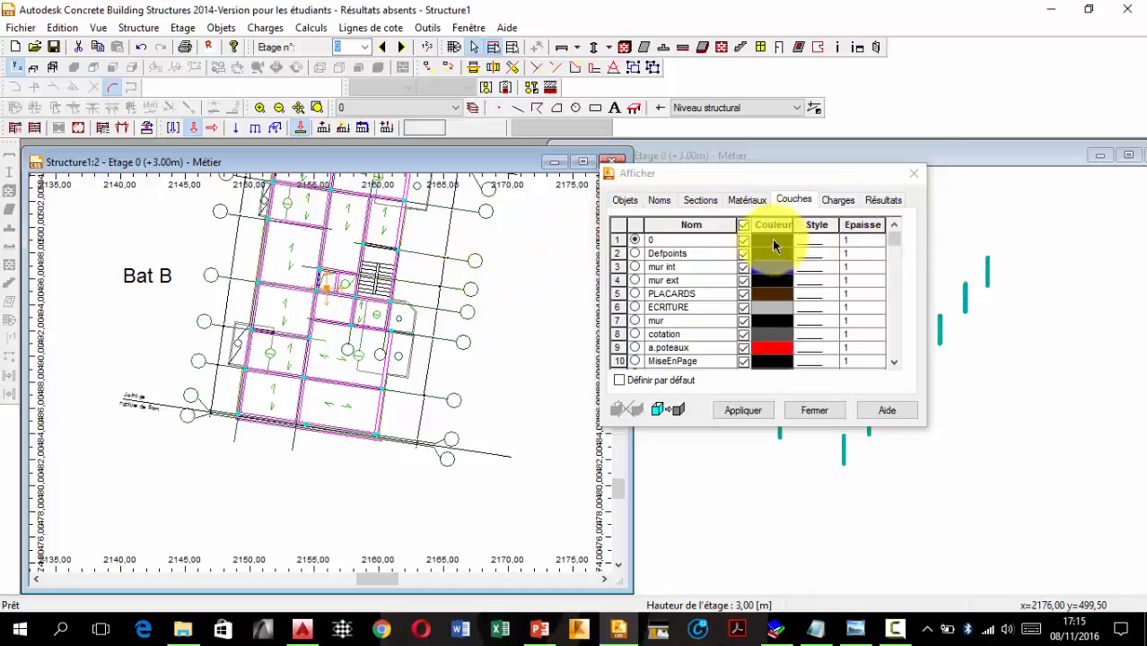
Hide all drawing layers and make only the poutres layer visible
click(744, 227)
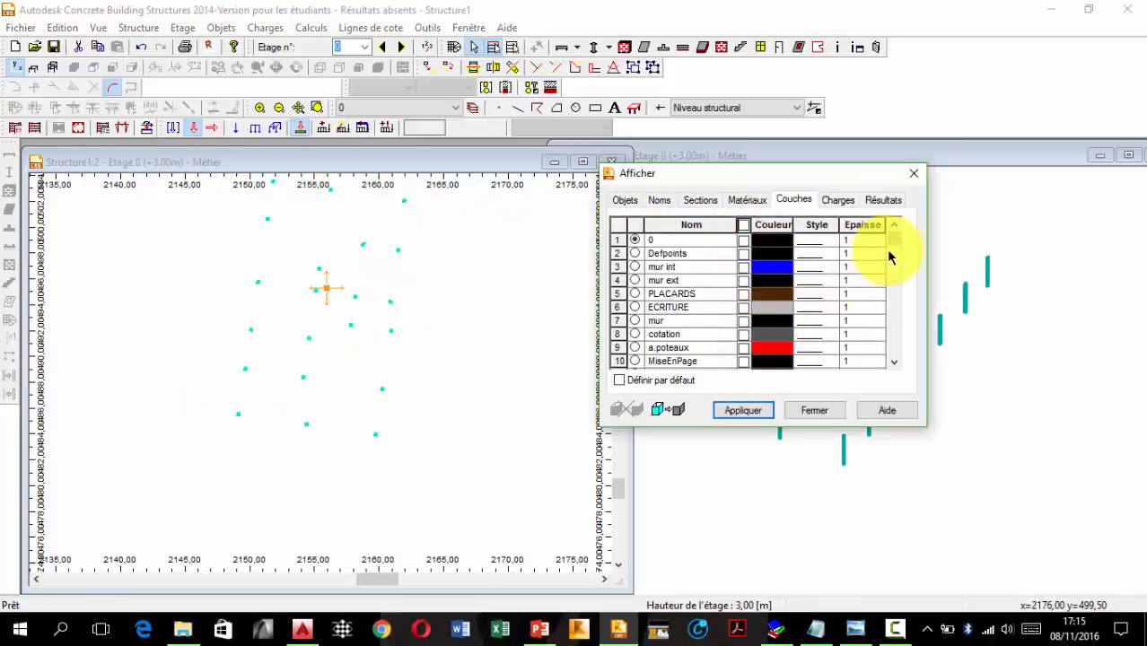
drag(896, 241, 895, 288)
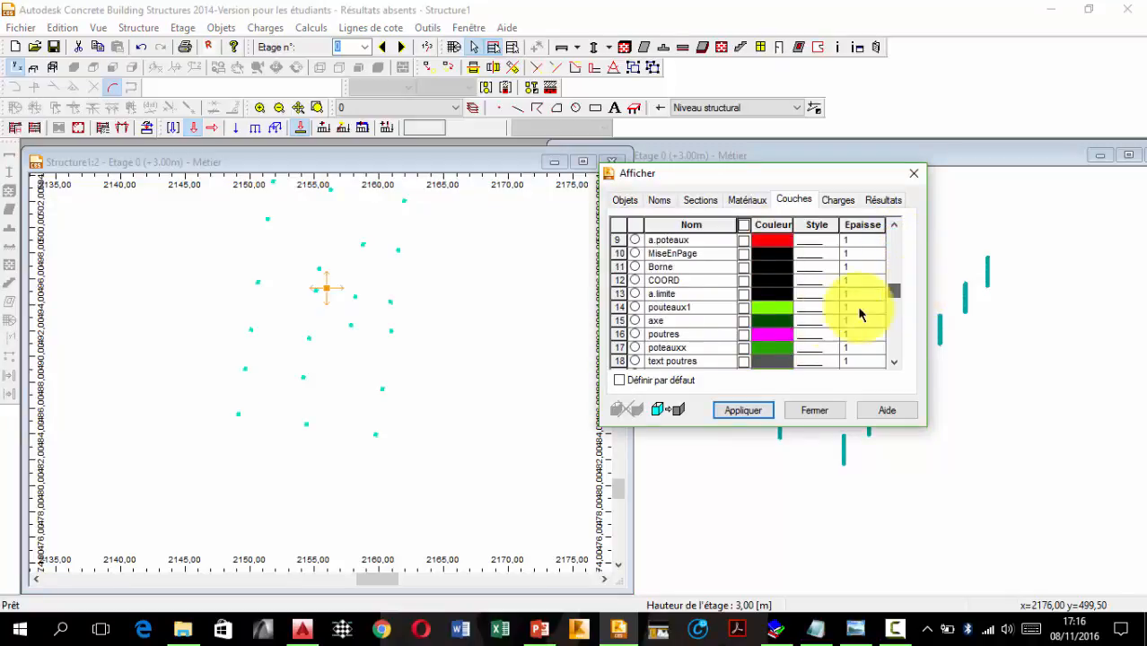
click(742, 336)
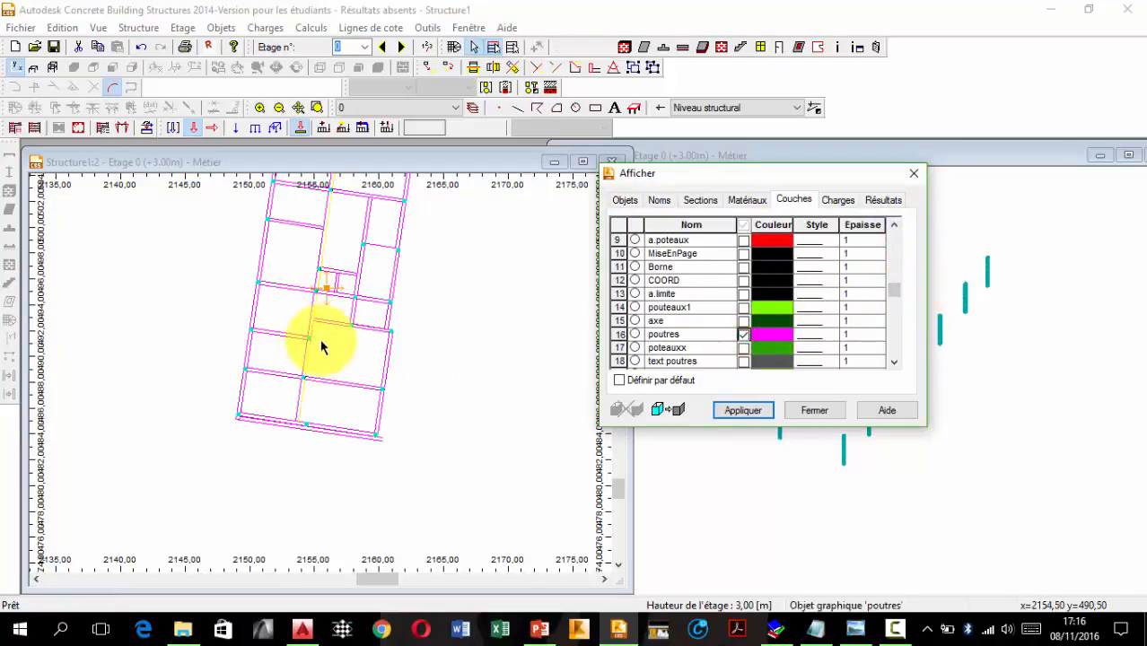
Restore the initial view and examine the beam layout around the modelled columns of the Bat B plan
middle_drag(321, 344, 328, 375)
right_click(333, 366)
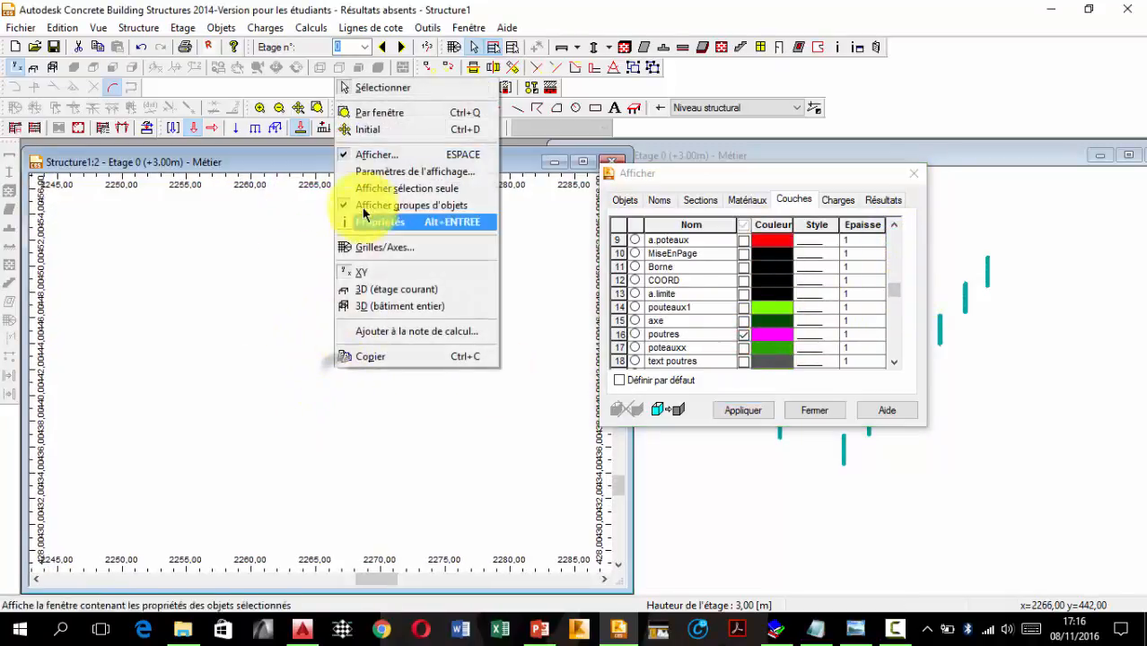
click(362, 130)
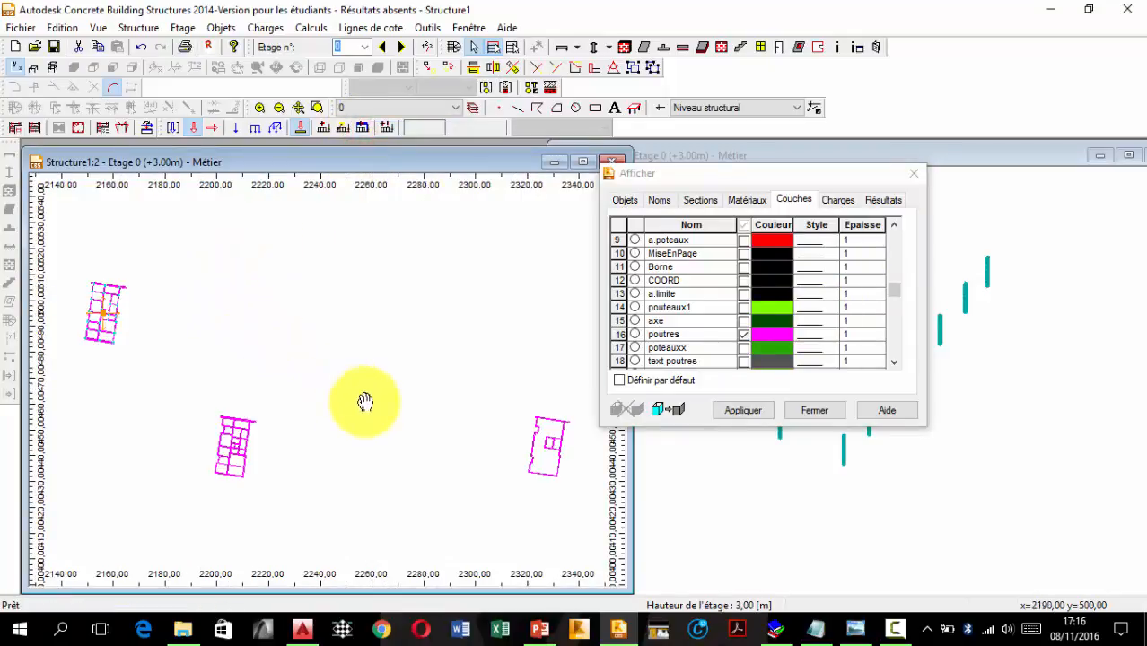
scroll(101, 303, up, 2)
scroll(77, 229, up, 2)
scroll(197, 366, up, 1)
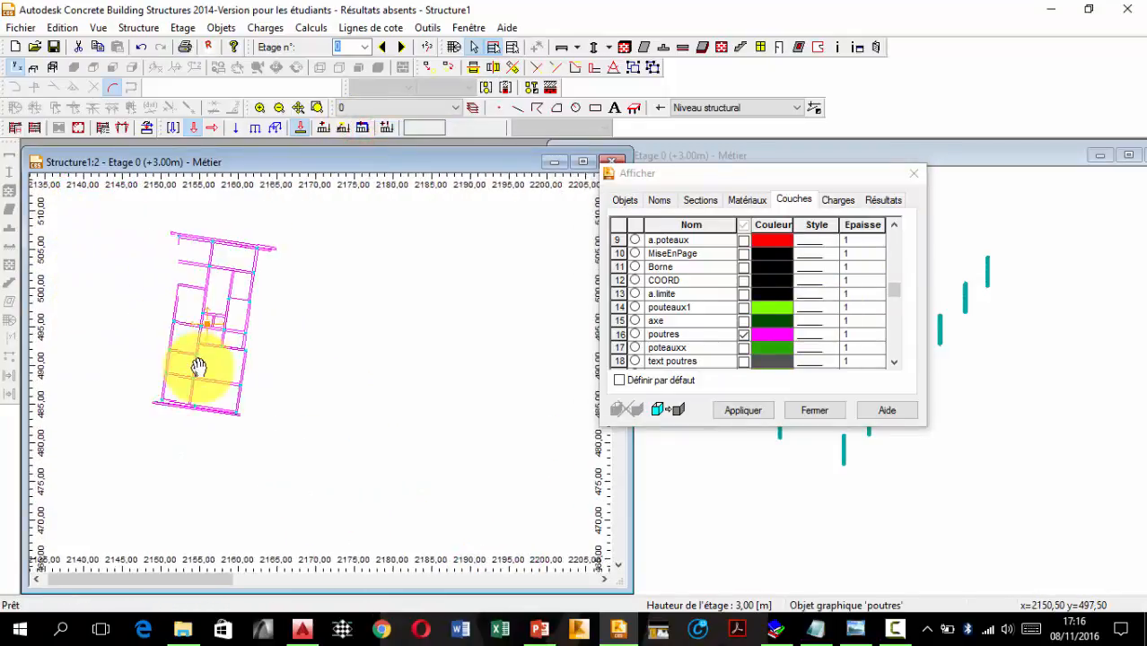
scroll(174, 352, up, 1)
scroll(183, 354, up, 1)
middle_drag(191, 349, 184, 379)
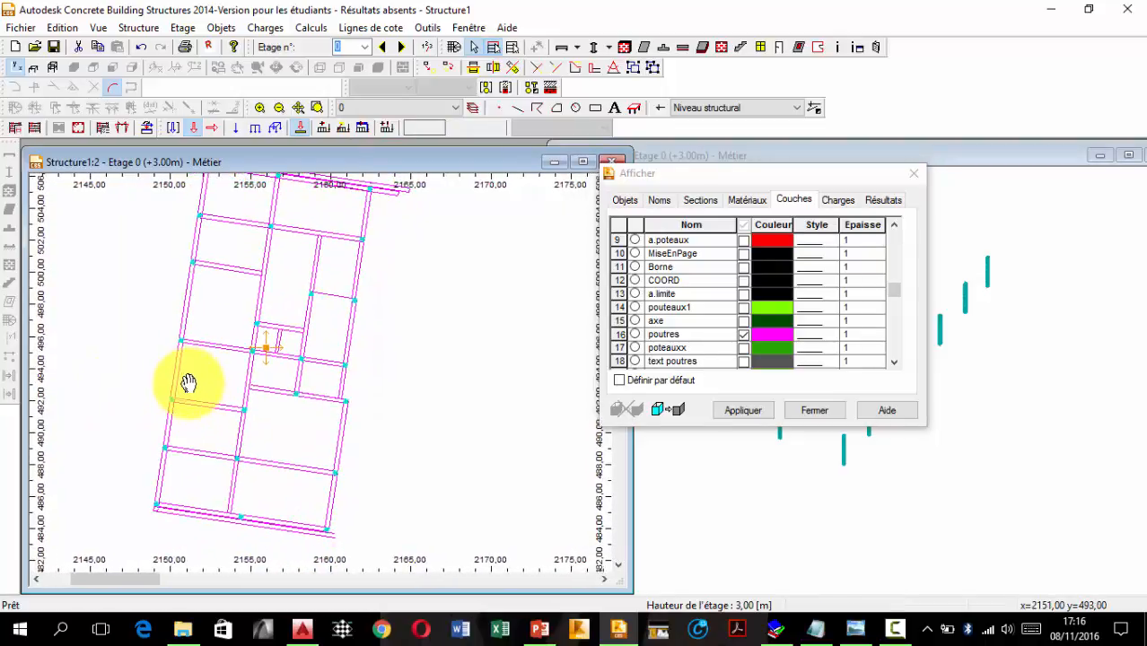
Switch to AutoCAD, clear the selection and examine the labelled sections of beams P133, P134 and P194 in the formwork plan
click(302, 627)
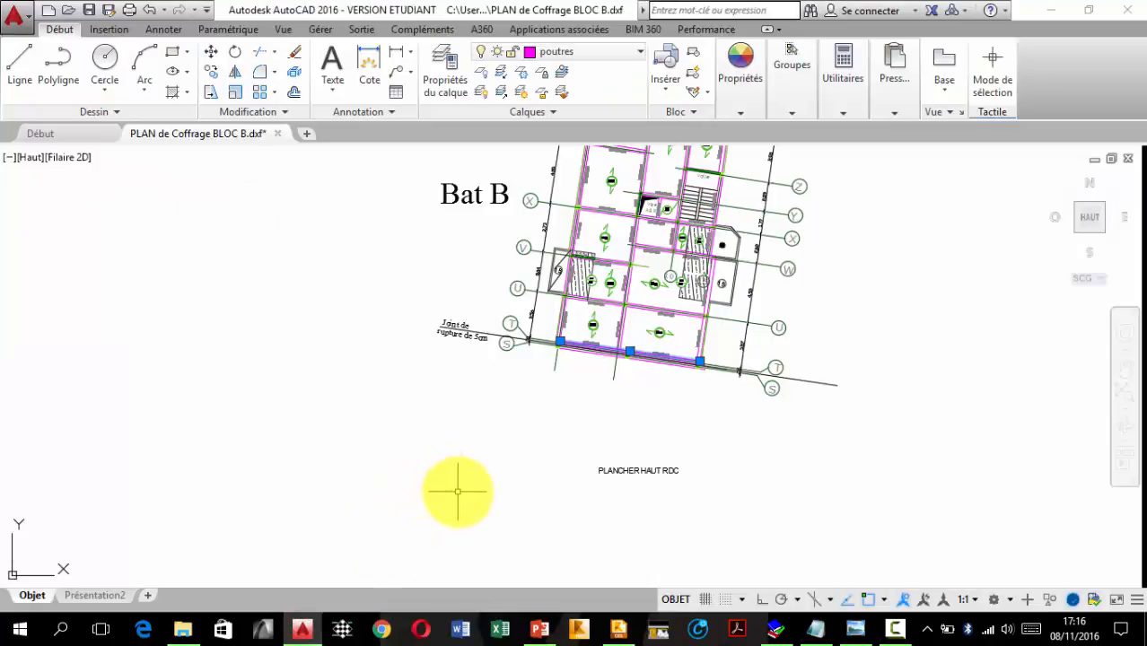
scroll(592, 331, up, 7)
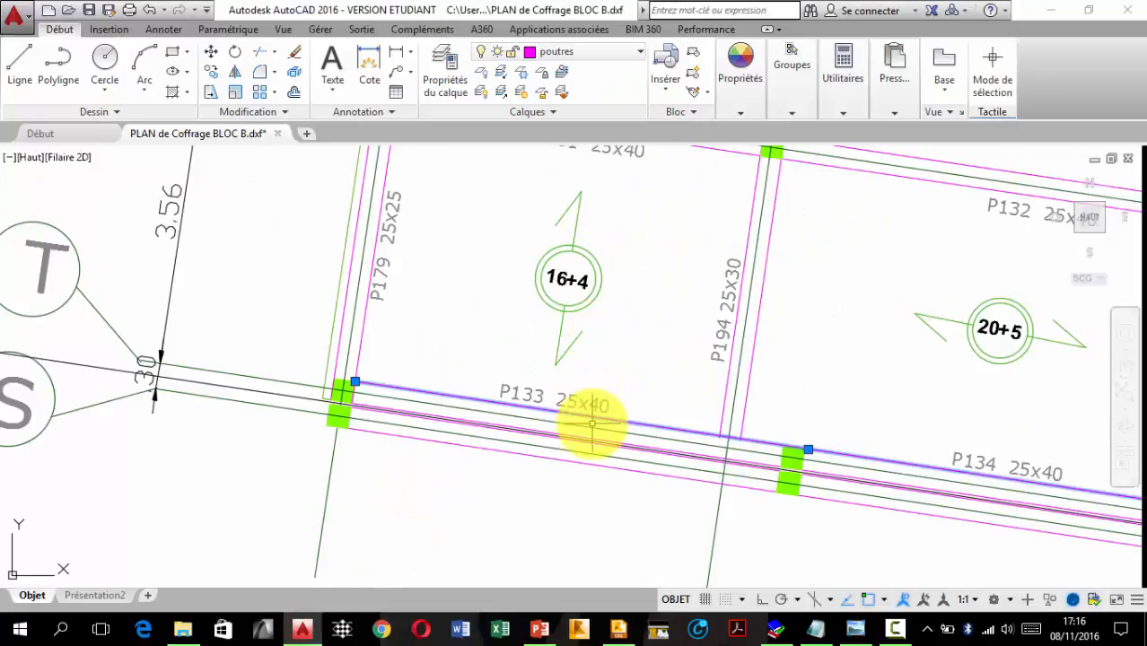
scroll(575, 337, up, 2)
key(Escape)
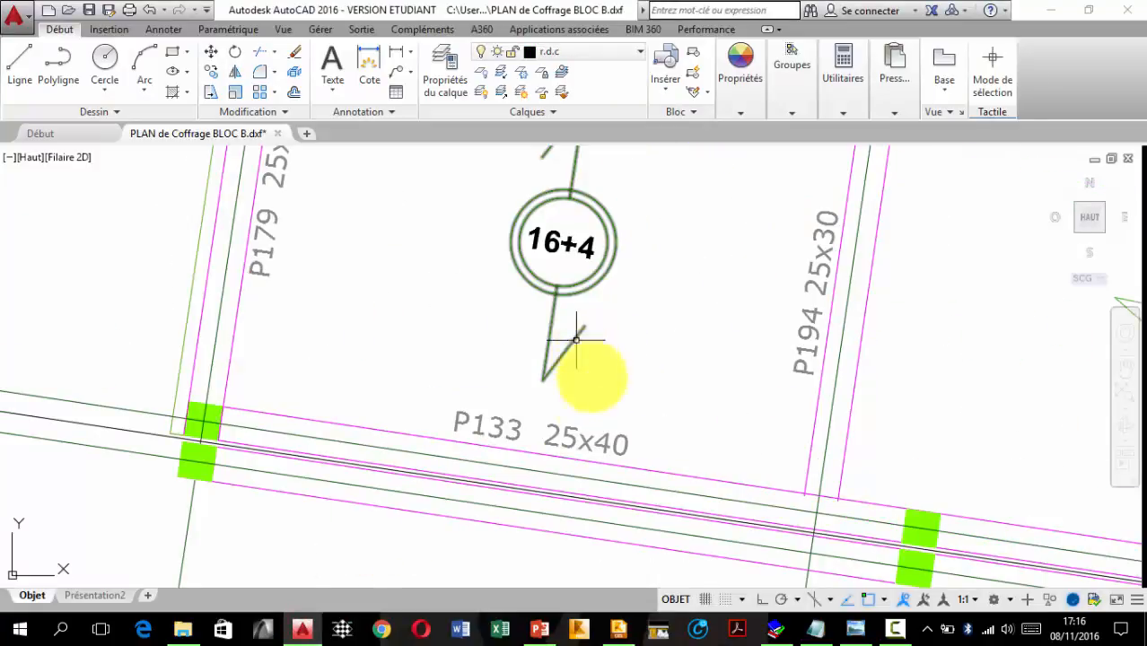
scroll(572, 368, down, 10)
scroll(645, 404, up, 8)
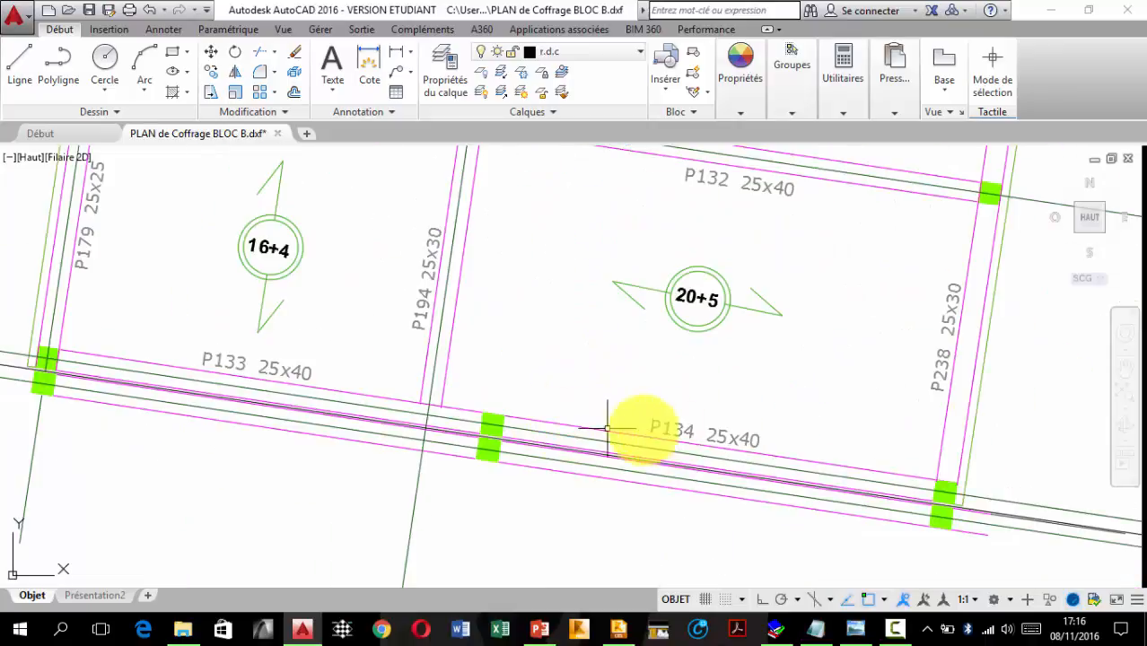
click(342, 297)
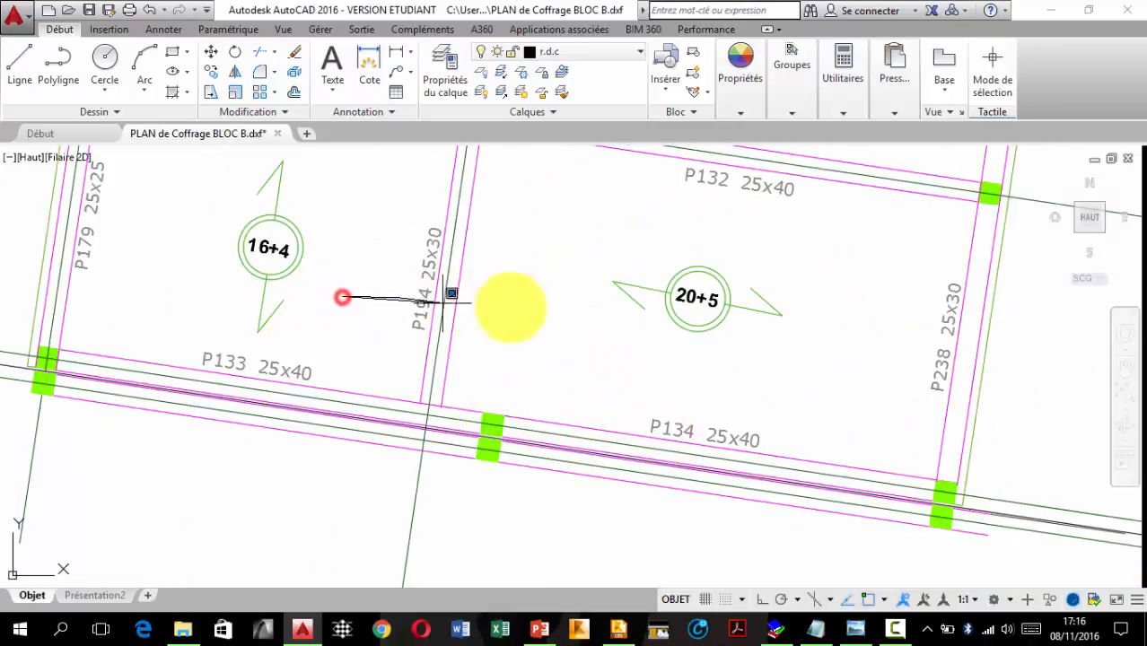
click(759, 324)
scroll(513, 278, down, 2)
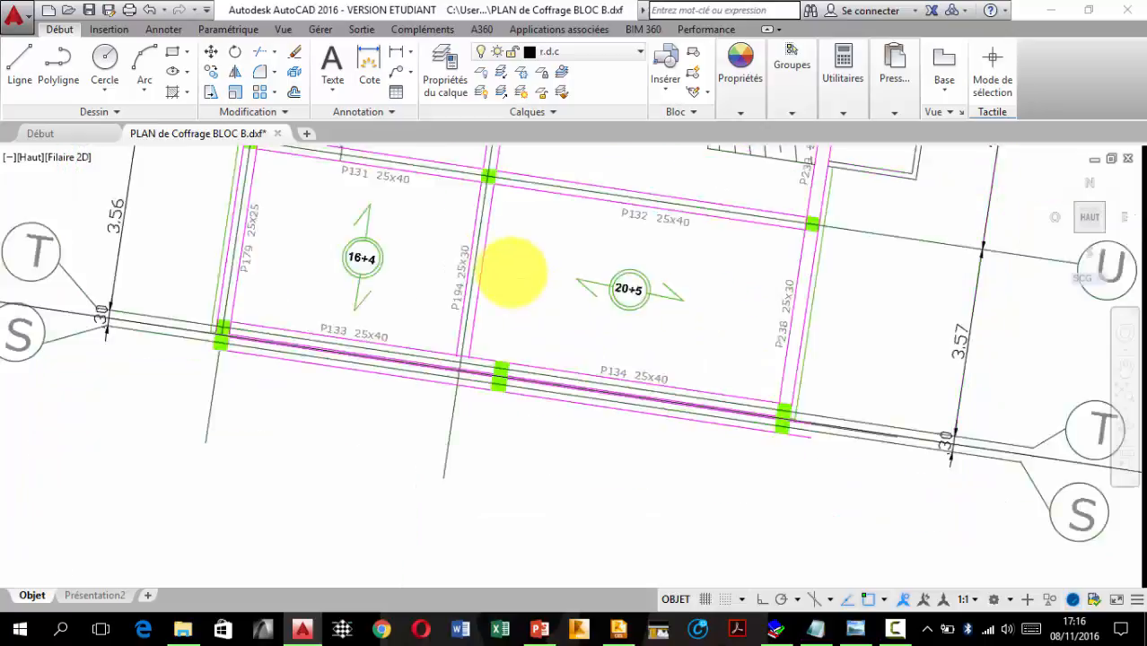
Inspect beams P131 and P132 on axis U, select their lines, and return to Concrete Building Structures
scroll(513, 358, down, 6)
scroll(504, 413, up, 10)
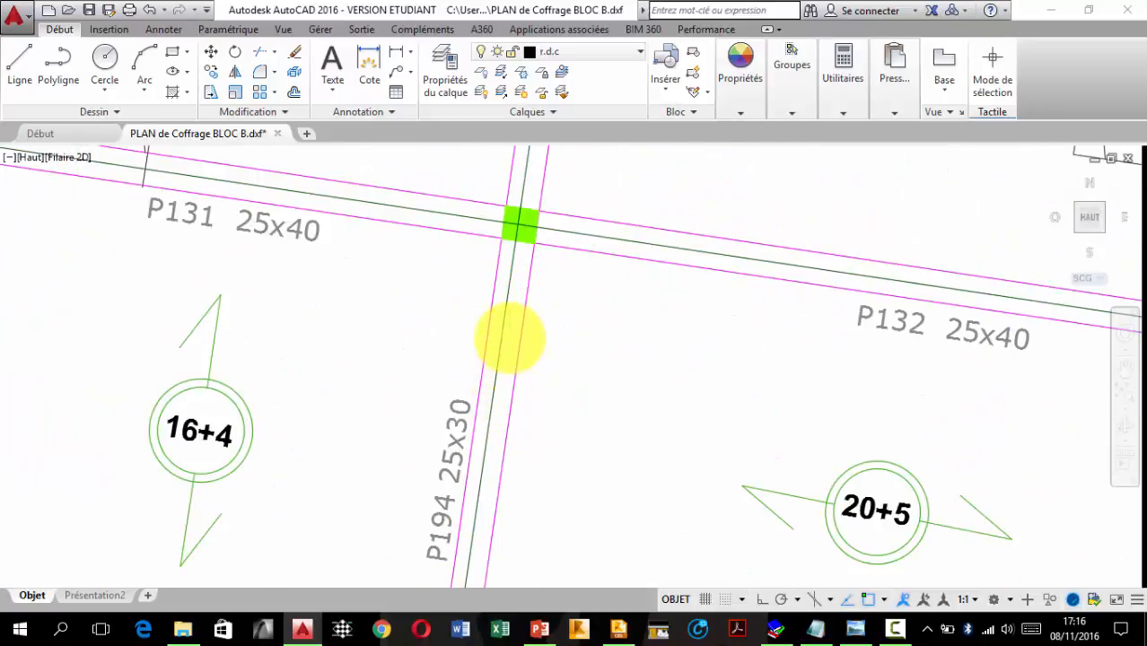
scroll(510, 338, down, 8)
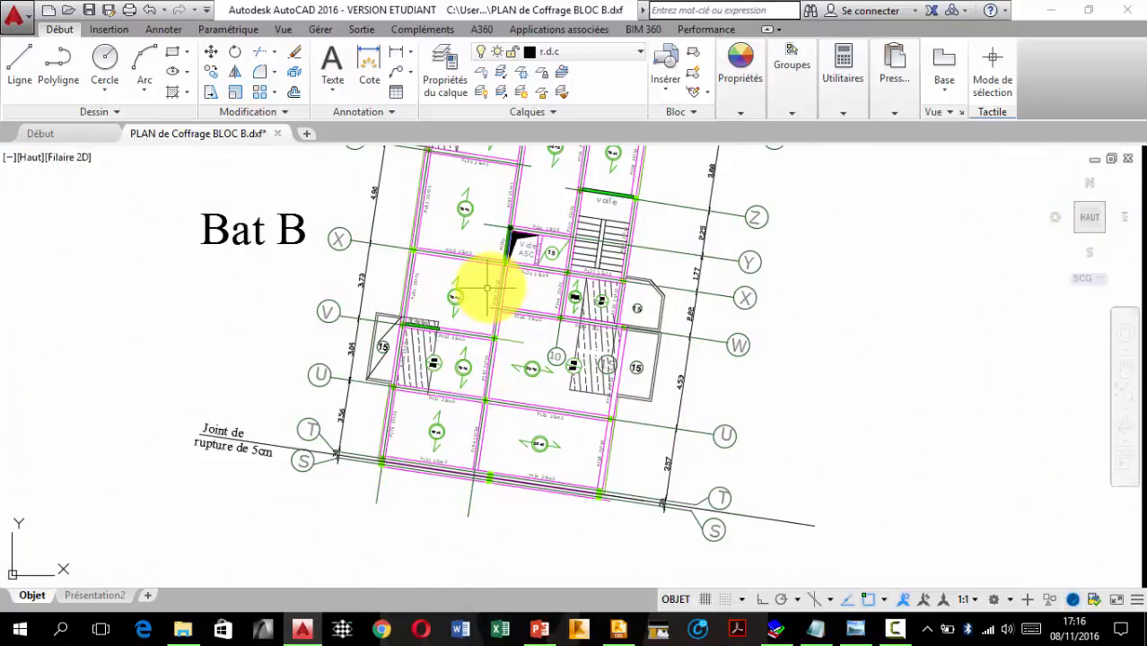
scroll(491, 283, up, 10)
scroll(502, 277, down, 11)
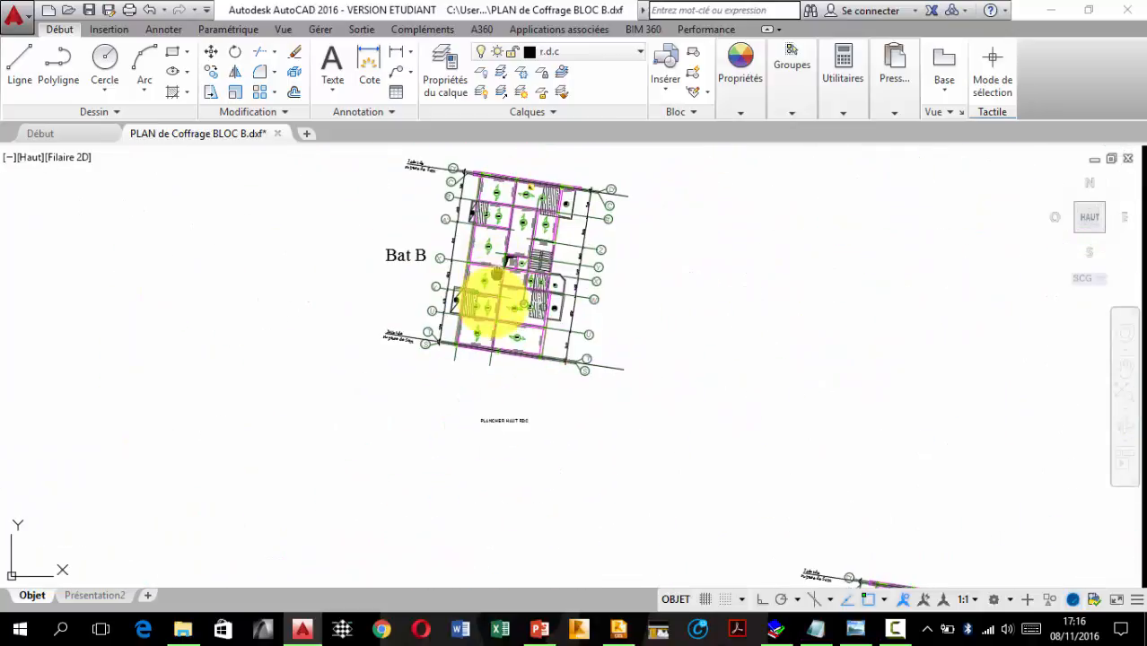
scroll(495, 278, up, 5)
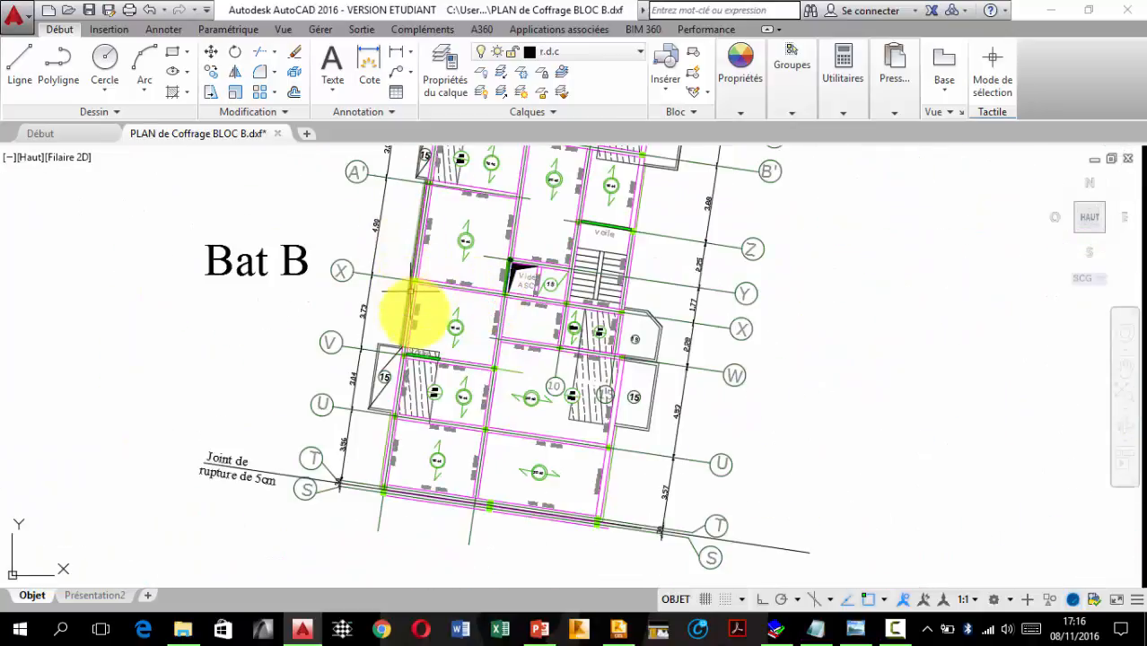
scroll(394, 403, up, 4)
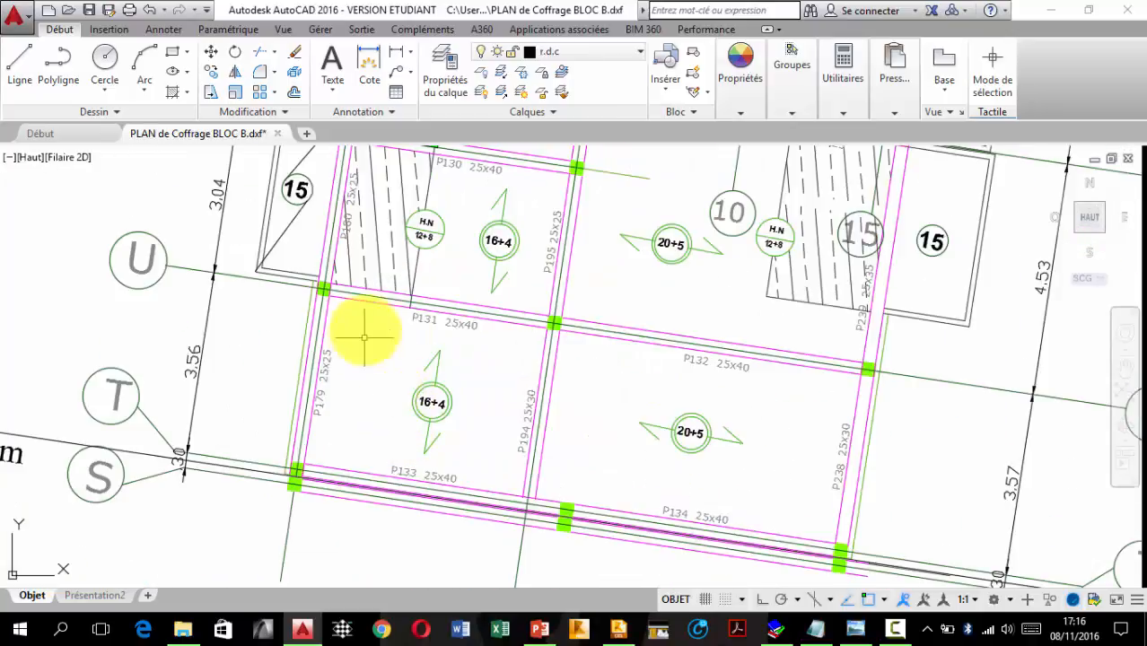
mouse_move(389, 328)
mouse_down()
mouse_move(678, 347)
mouse_move(764, 377)
mouse_move(775, 393)
mouse_up()
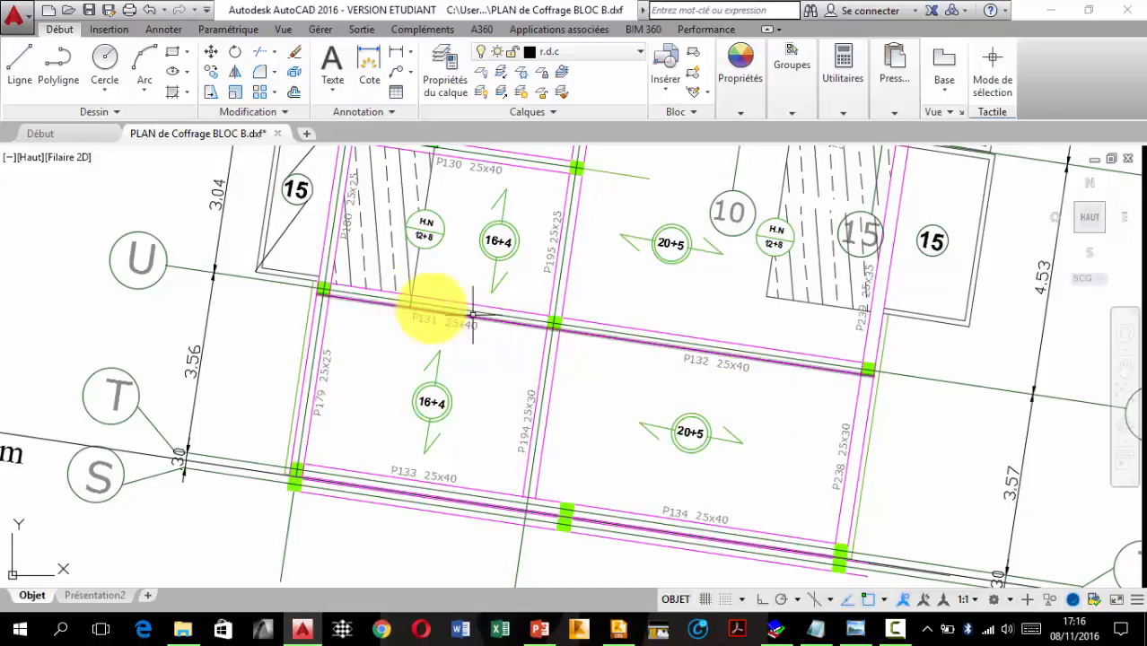
mouse_move(356, 388)
mouse_down()
mouse_move(360, 247)
mouse_move(356, 360)
mouse_up()
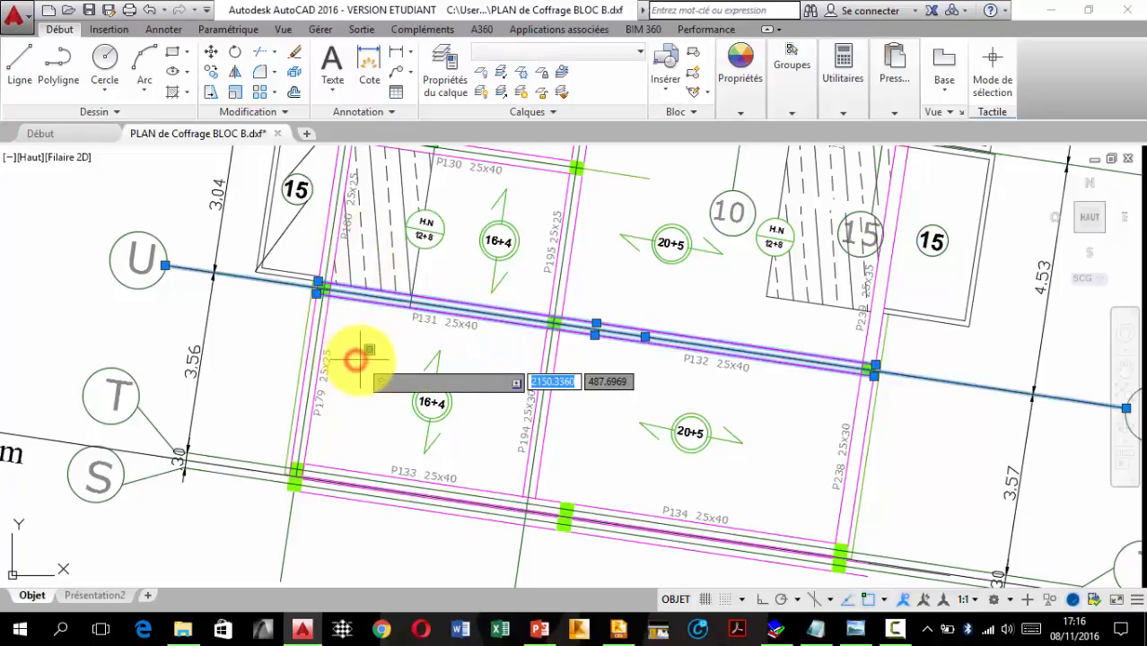
scroll(353, 356, down, 10)
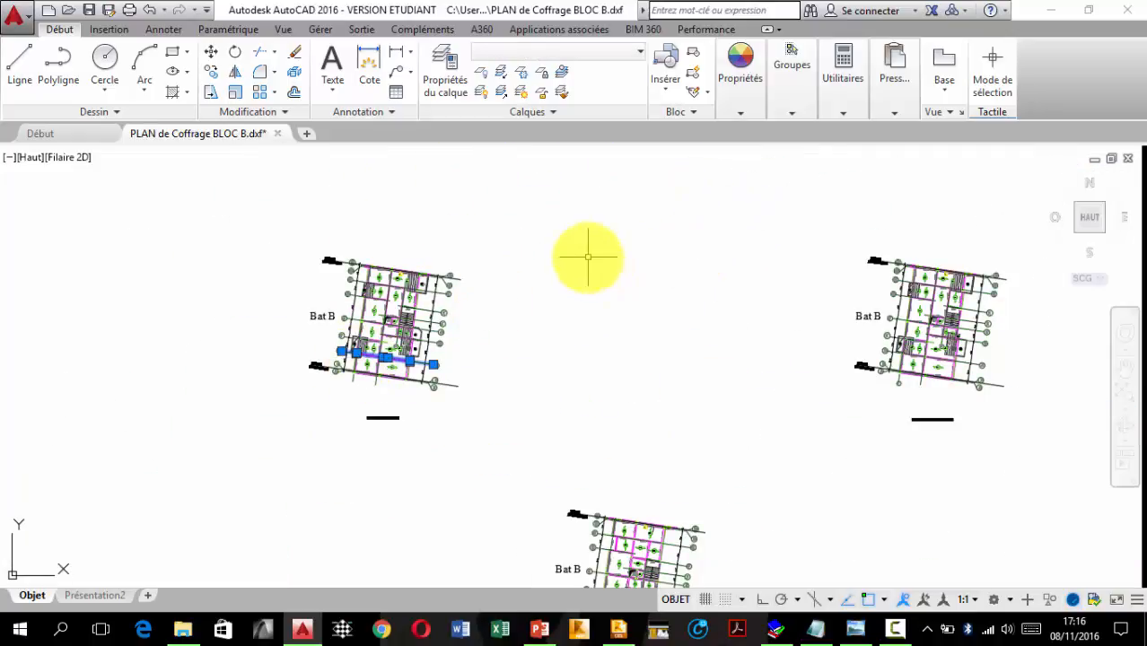
click(1043, 10)
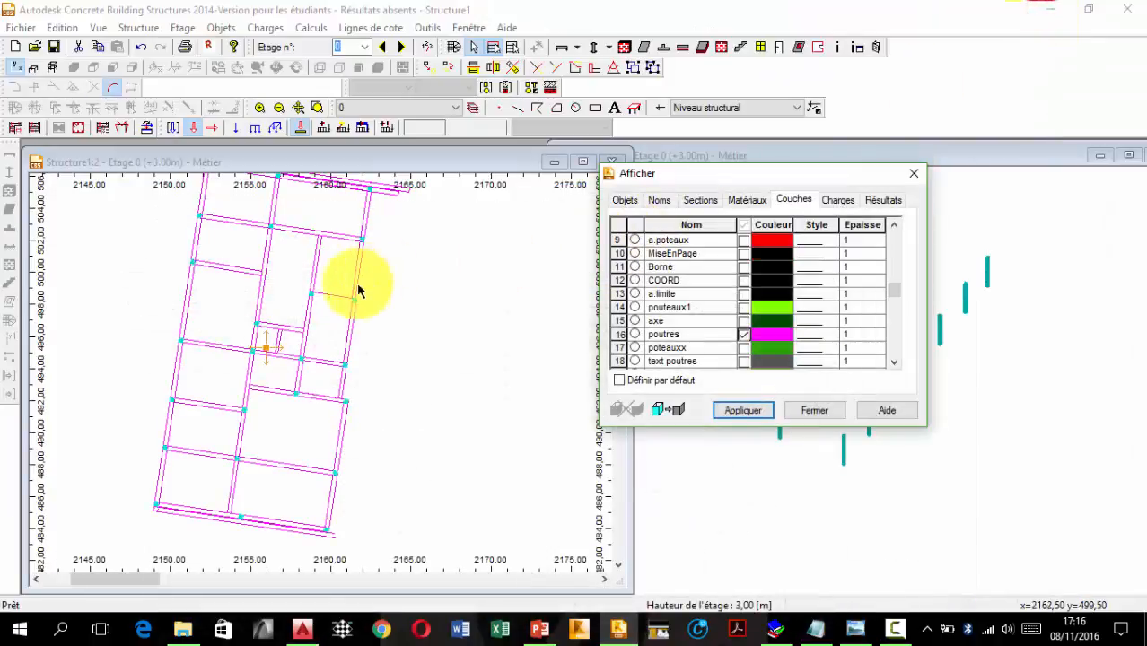
Start adding a beam and create a rectangular section with b = 25 cm and h = 40 cm for it
mouse_move(345, 305)
middle_down()
mouse_move(333, 319)
mouse_move(360, 225)
middle_up()
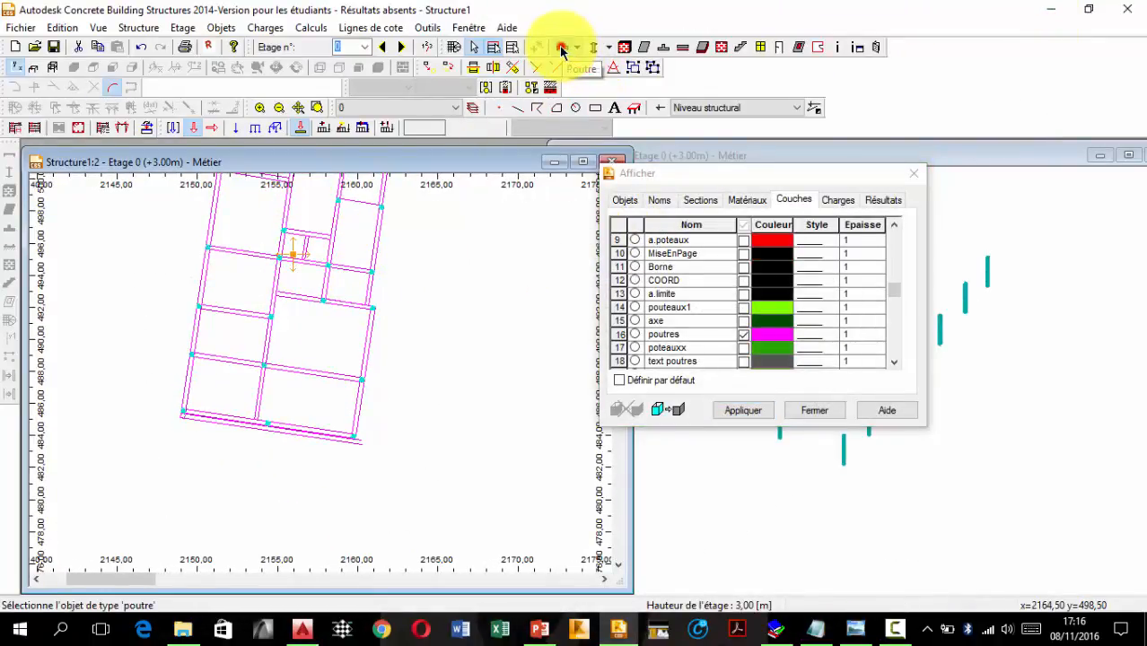
click(562, 49)
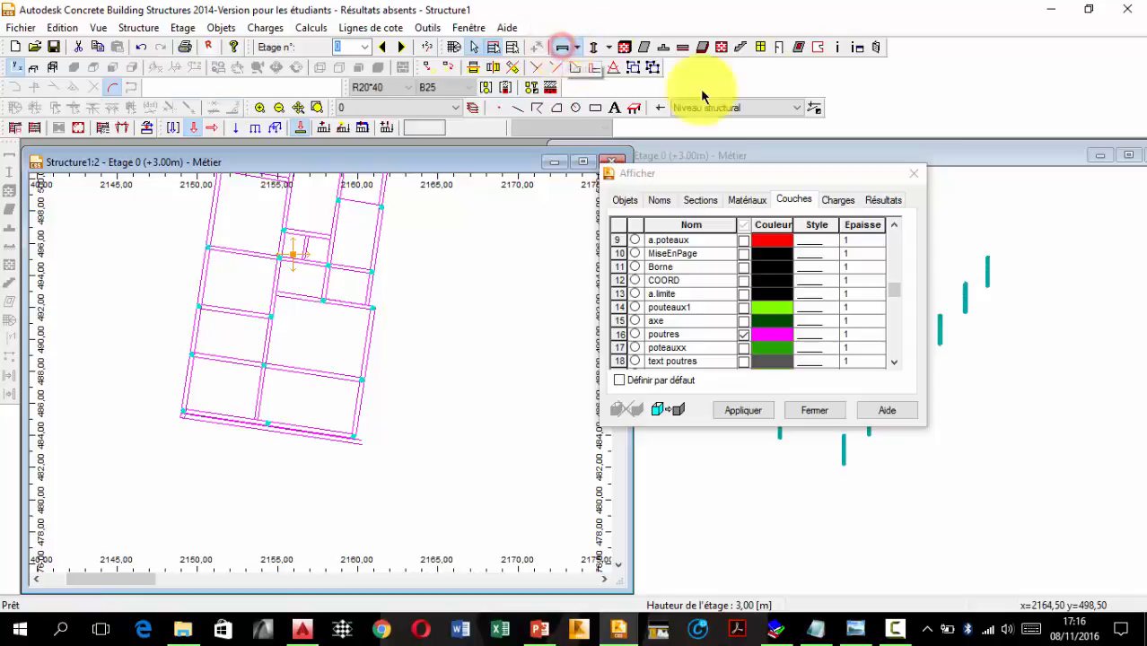
click(835, 49)
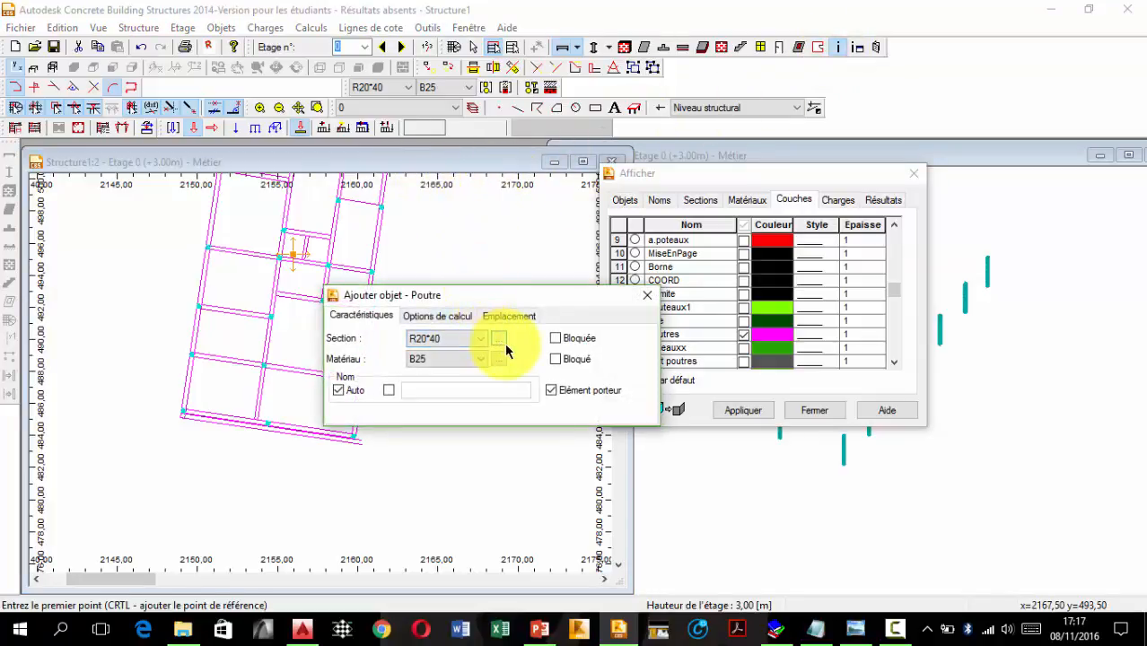
click(499, 341)
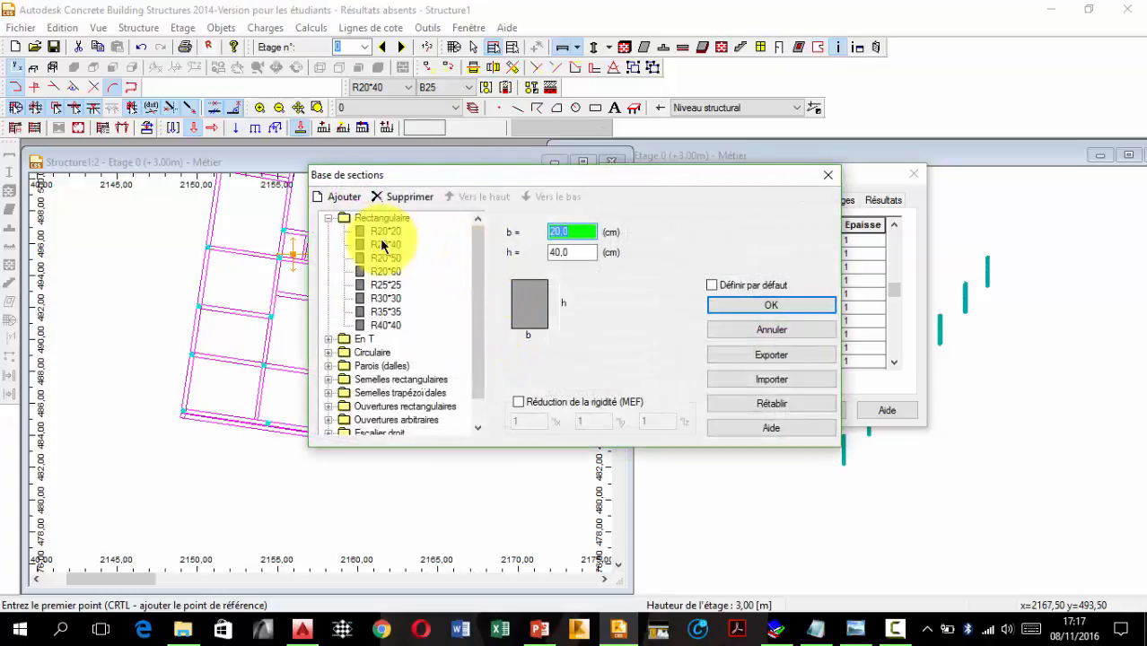
click(343, 196)
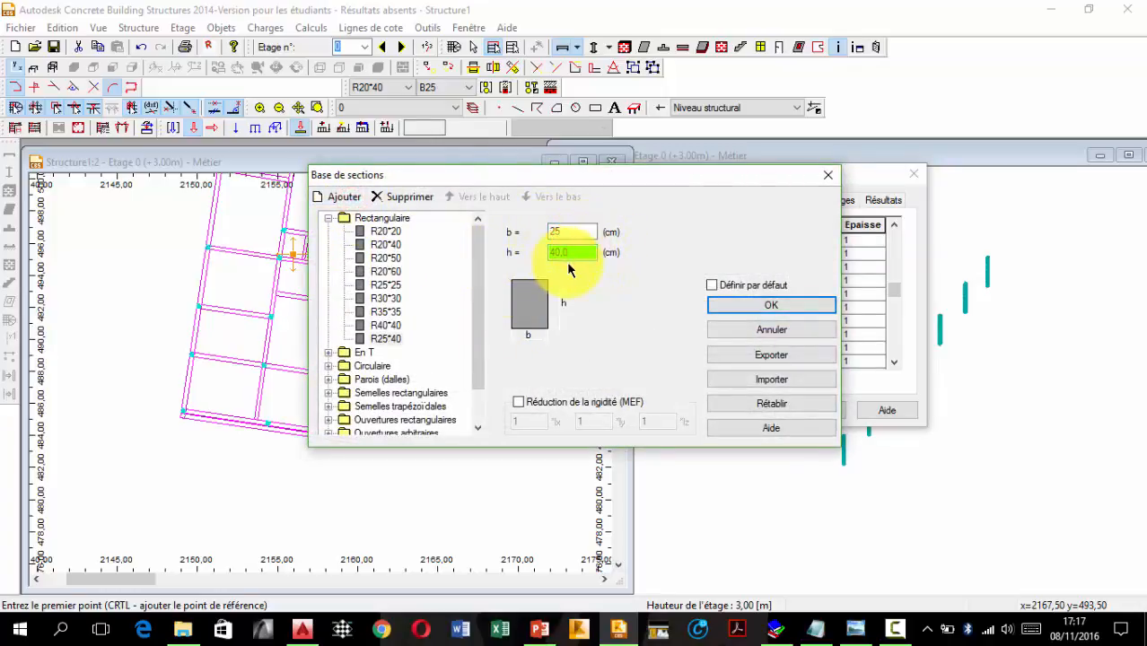
key(Return)
click(500, 341)
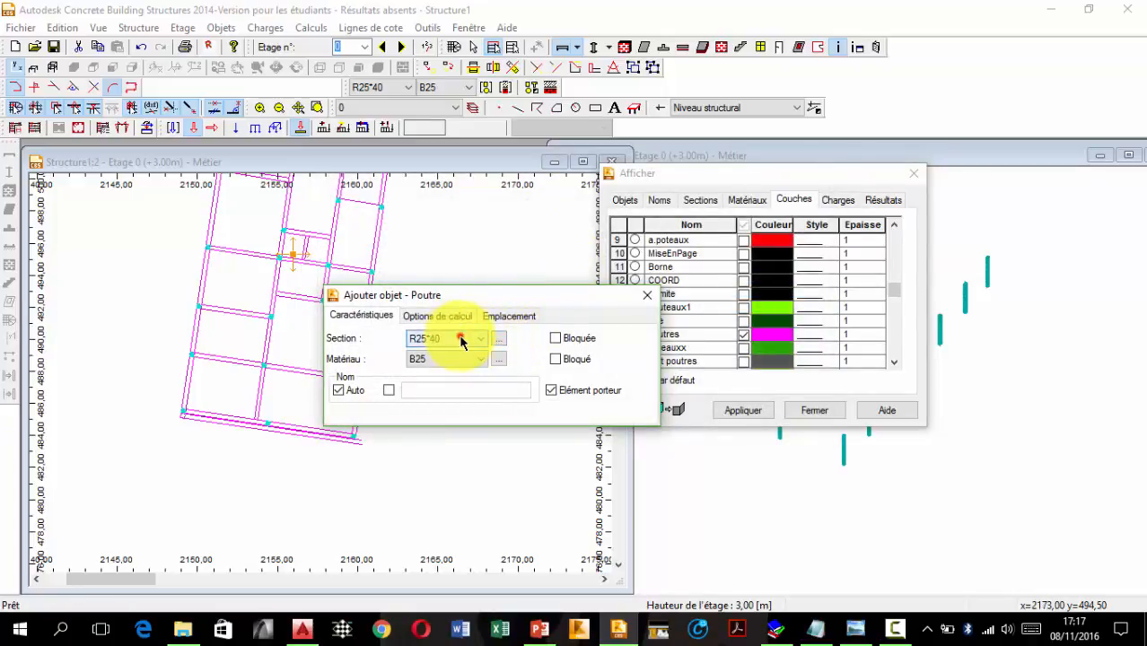
Keep R25*40 as the new beam's section and move its properties dialog clear of the floor plan
click(460, 339)
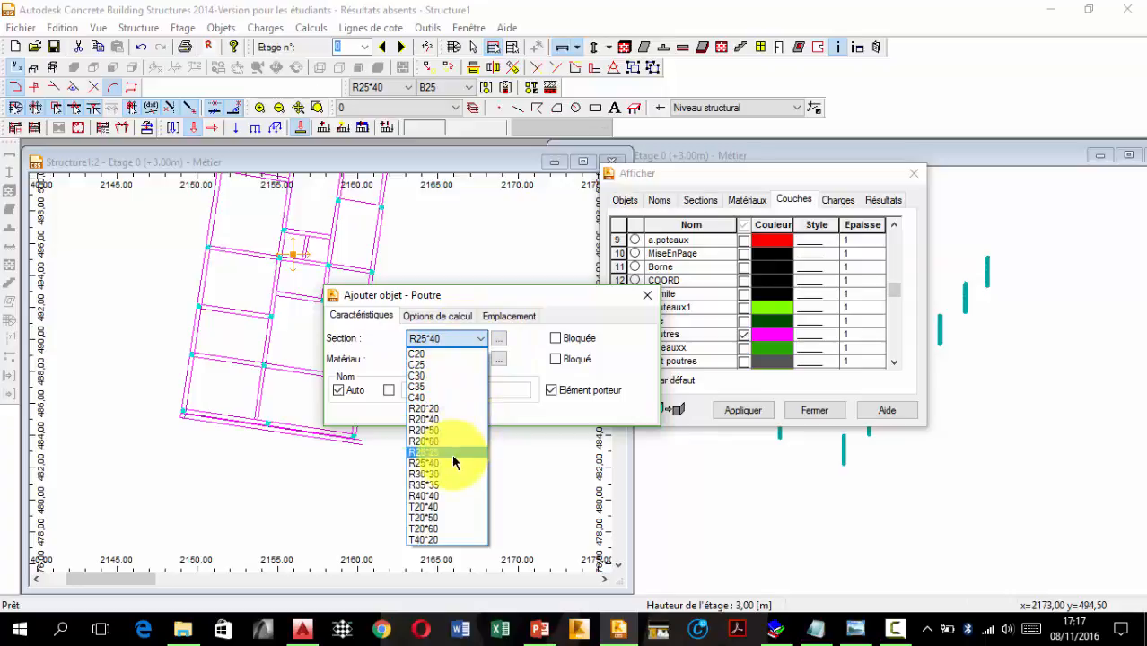
click(459, 362)
drag(504, 293, 763, 288)
click(504, 288)
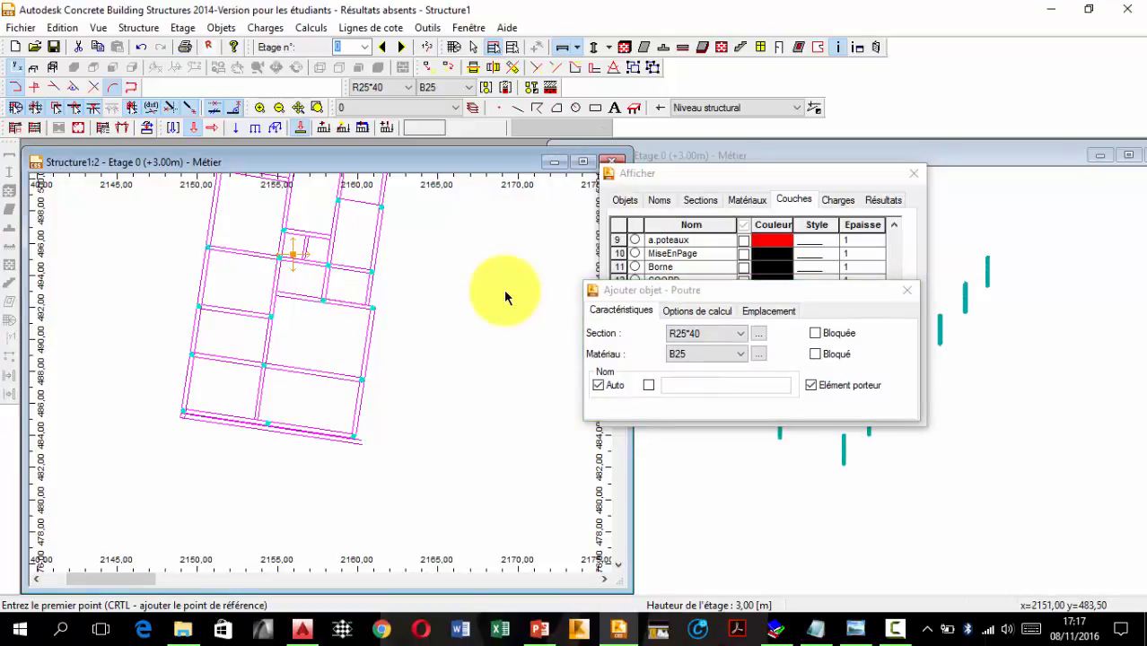
Draw the first R25*40 beam along the plan's lower edge, from the lower-left corner column to the intermediate column
scroll(503, 289, up, 3)
scroll(504, 289, up, 5)
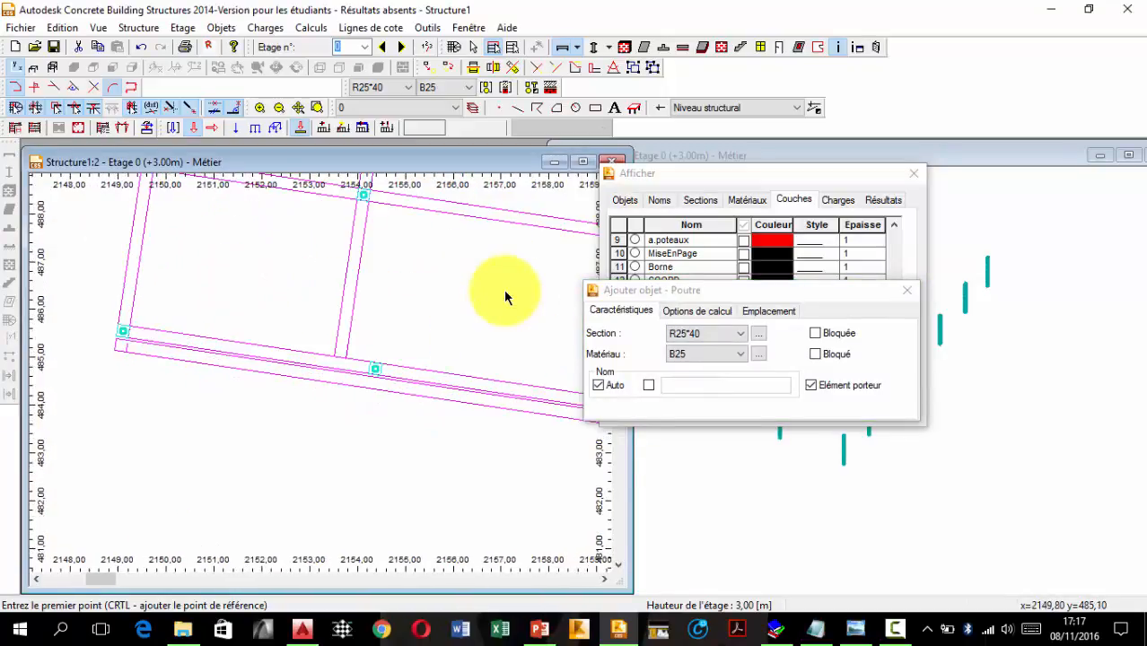
middle_drag(503, 289, 661, 329)
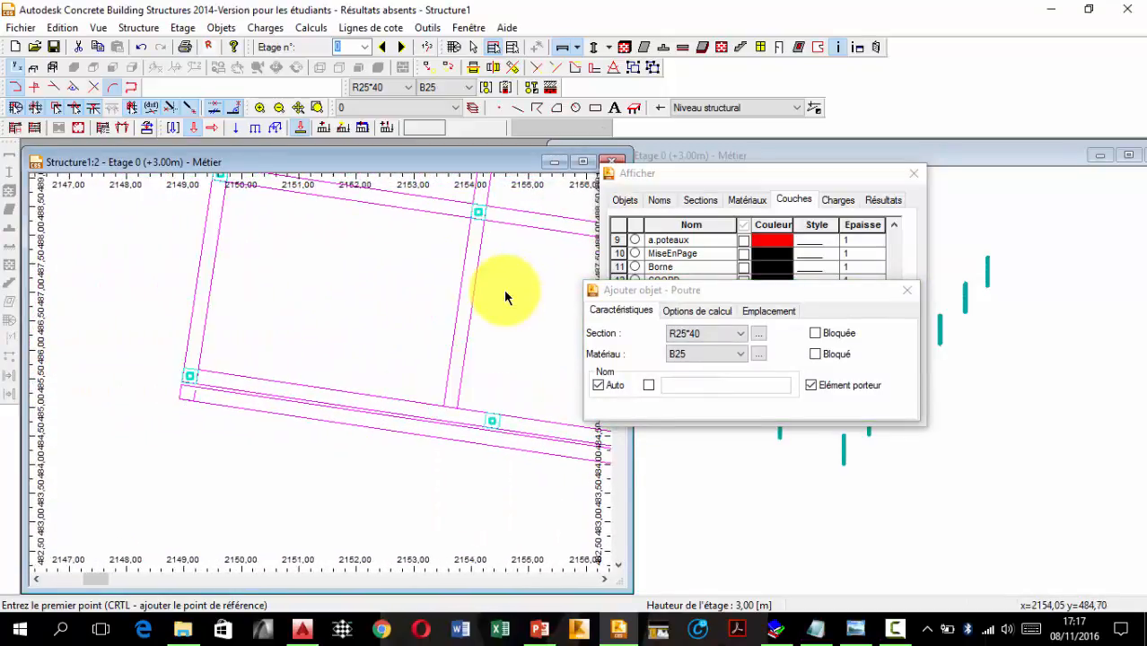
click(190, 375)
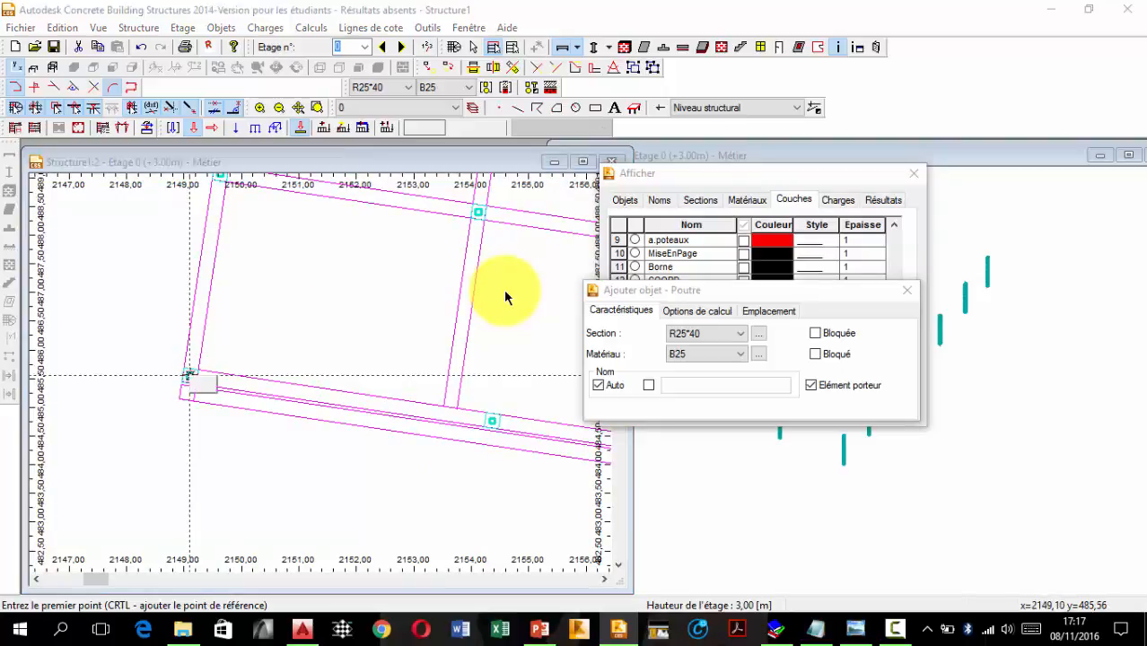
click(492, 420)
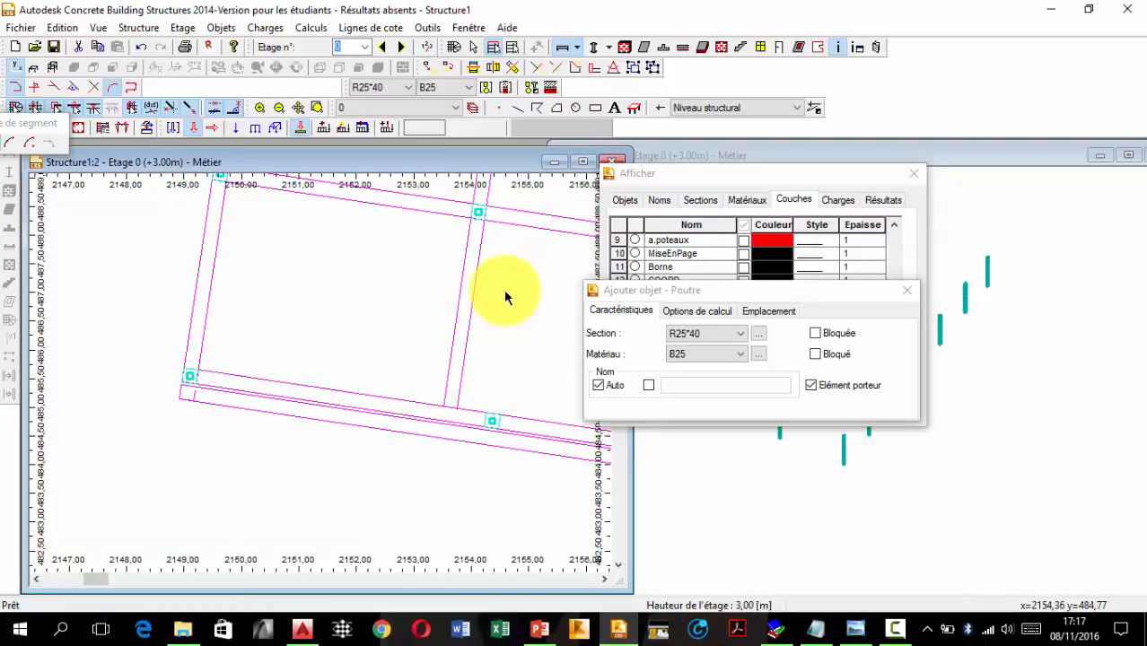
Continue the lower-edge beam line from the intermediate column to the lower-right corner column, end the chain and maximize the plan view
middle_drag(492, 420, 108, 314)
click(108, 314)
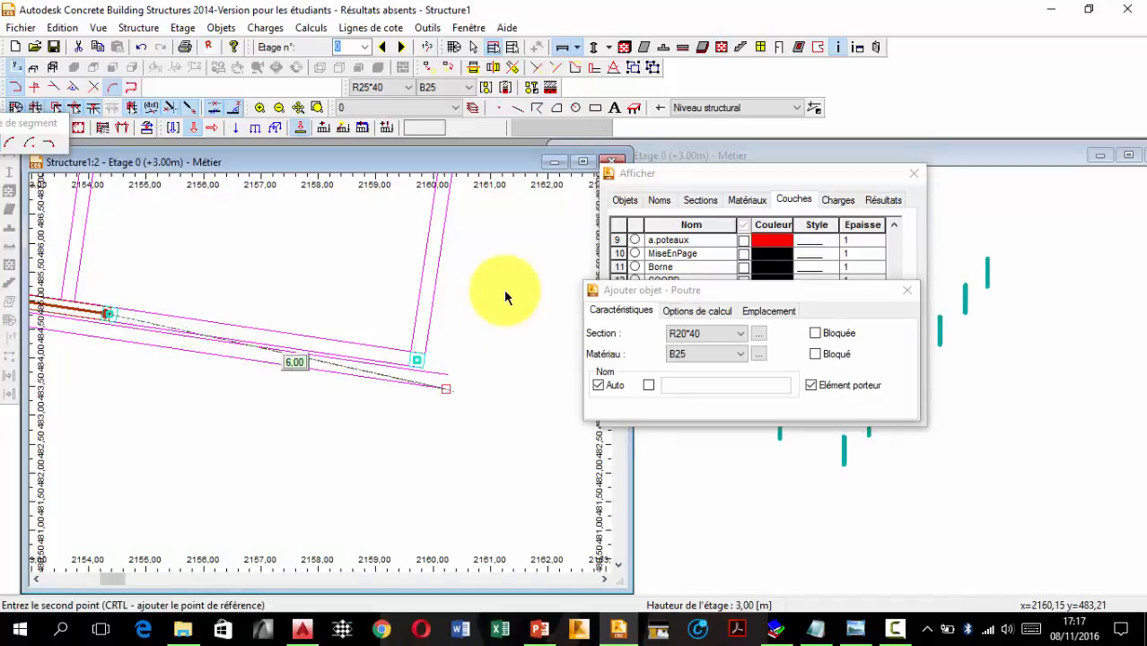
scroll(418, 362, up, 2)
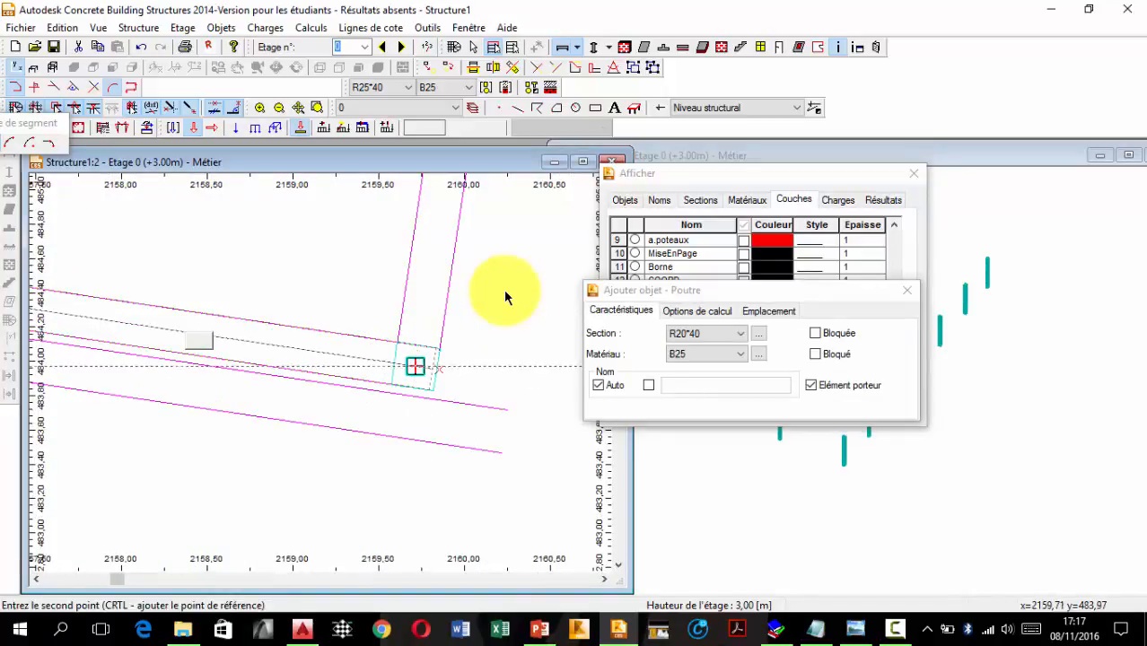
click(415, 366)
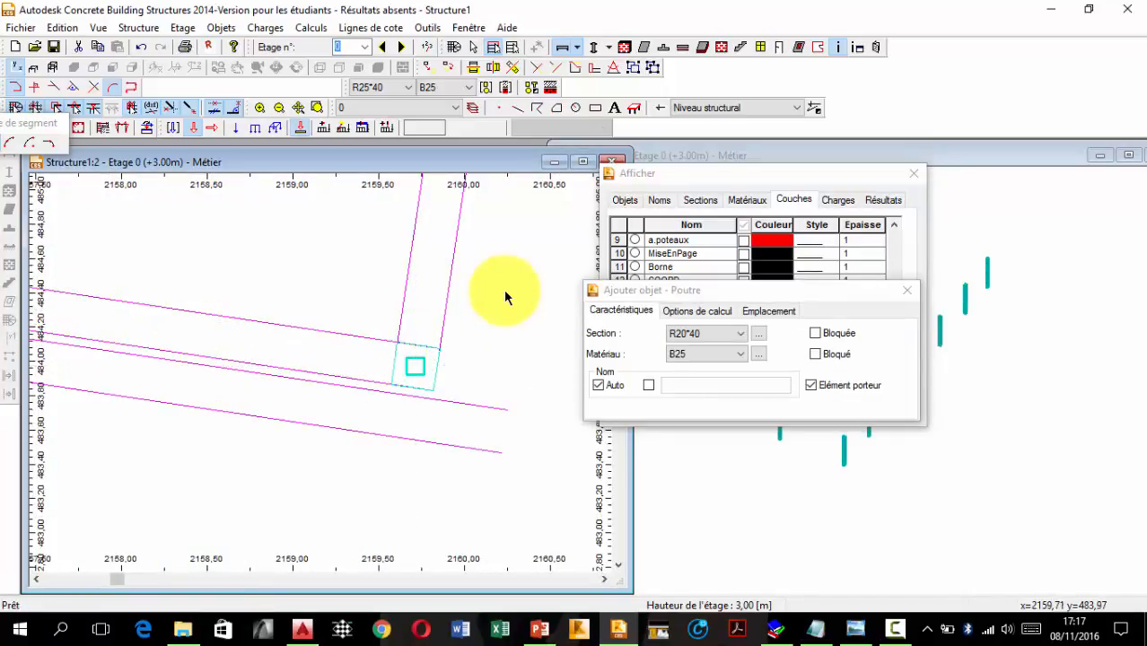
click(415, 366)
scroll(542, 456, down, 3)
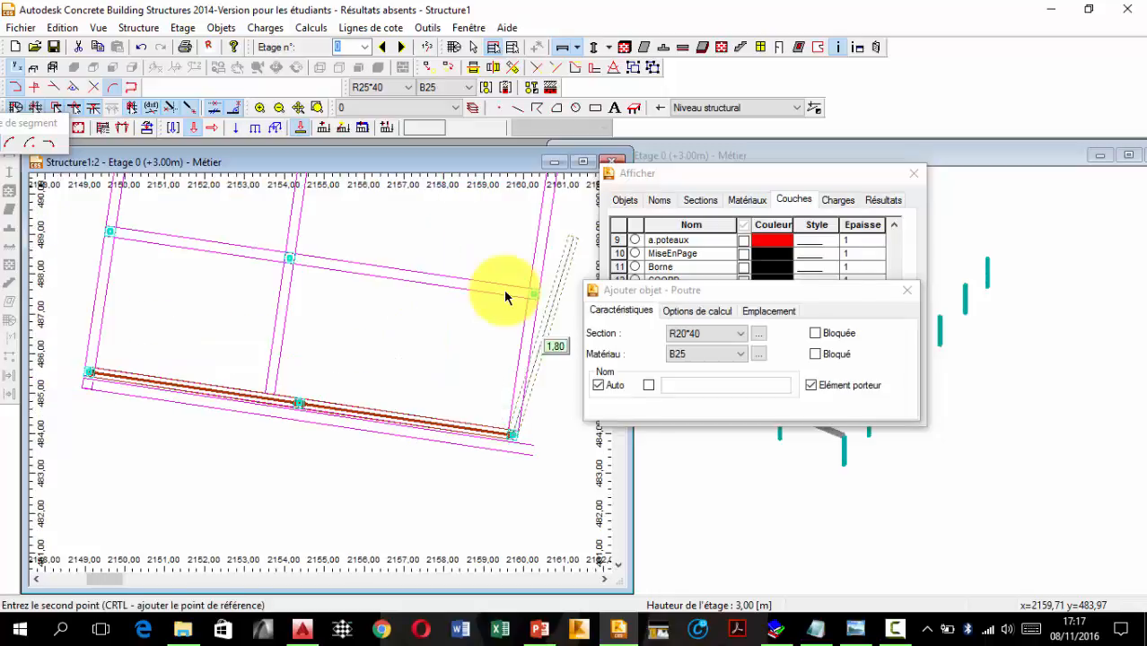
scroll(504, 296, down, 4)
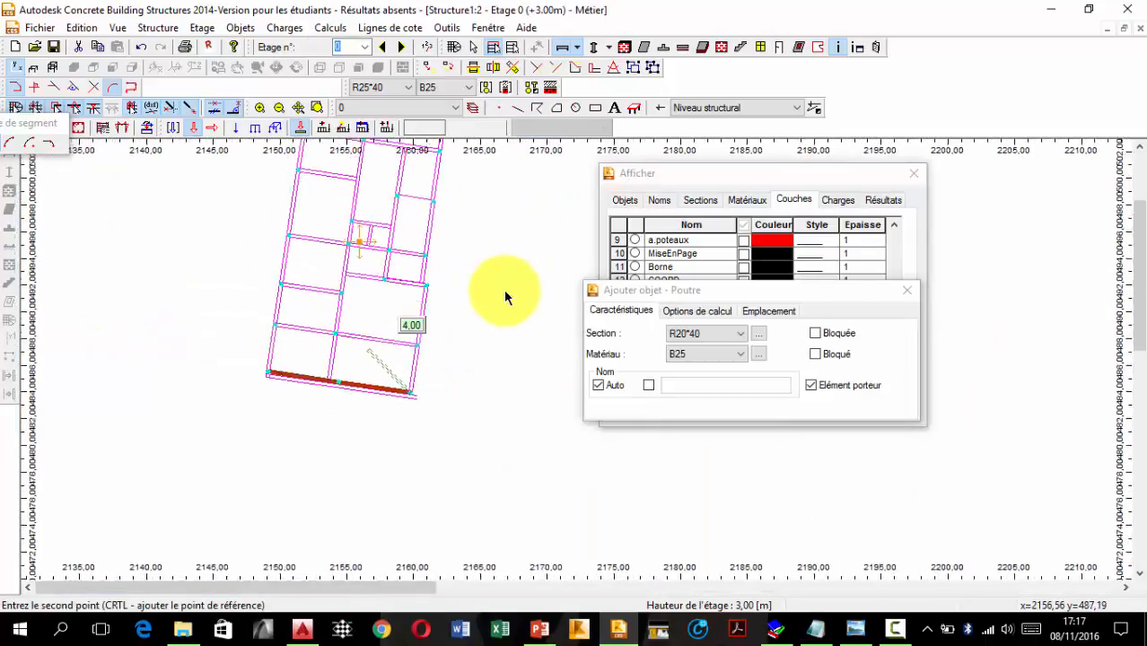
key(Escape)
Close the beam properties and display settings dialogs to uncover the second column row from the bottom
scroll(505, 296, up, 5)
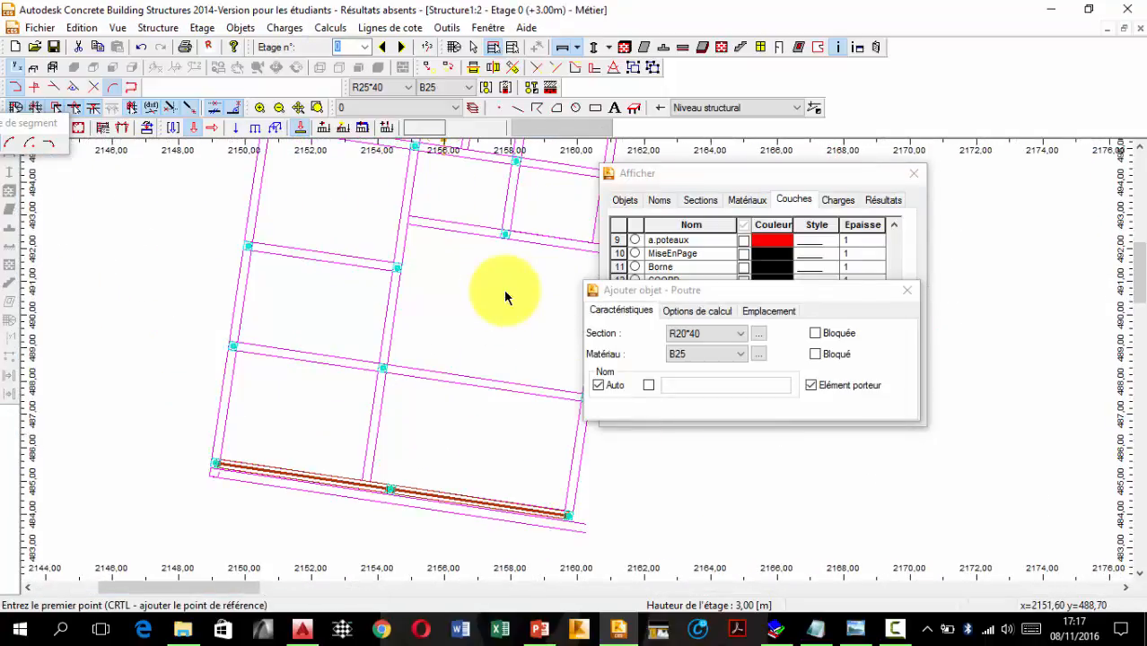
scroll(504, 296, up, 2)
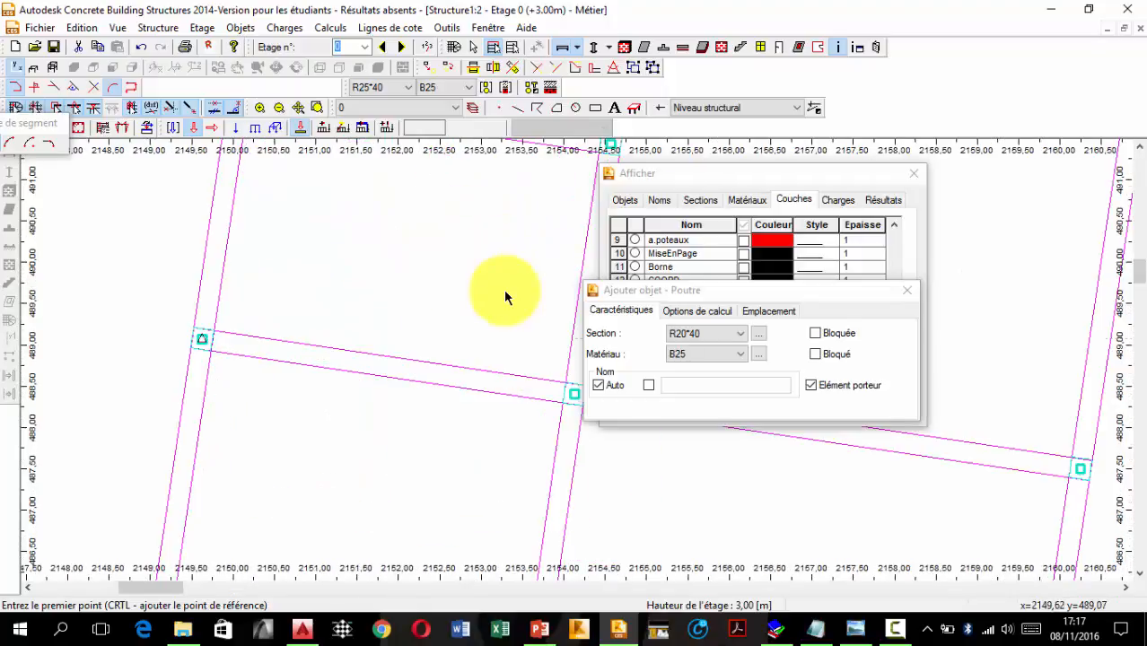
click(906, 290)
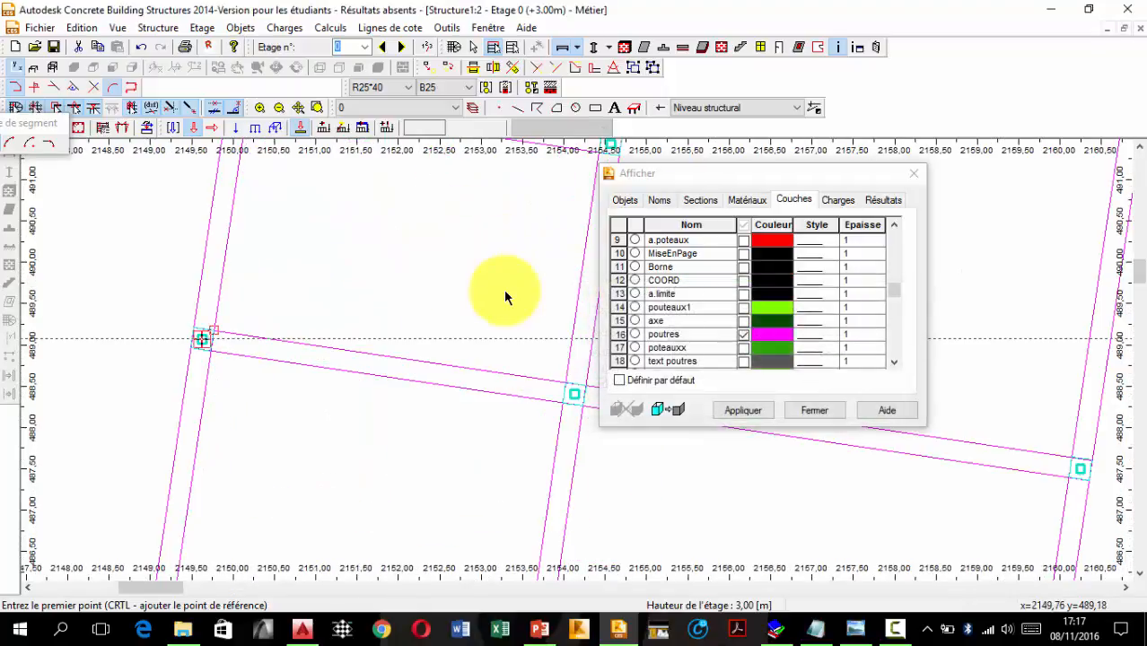
middle_drag(432, 339, 382, 312)
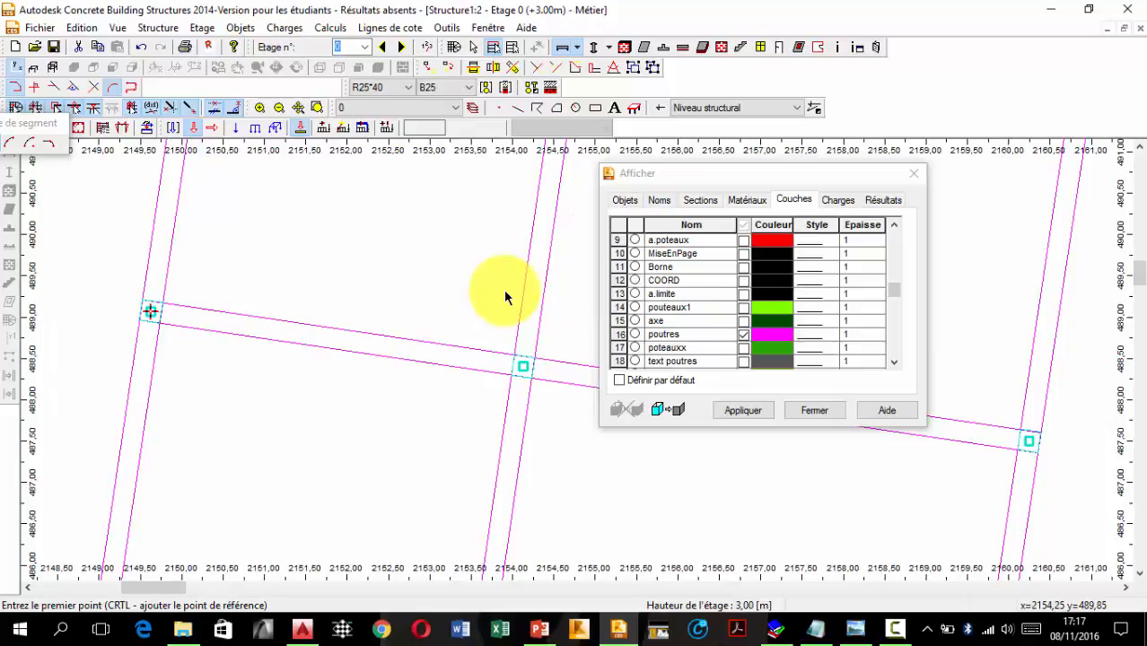
key(Escape)
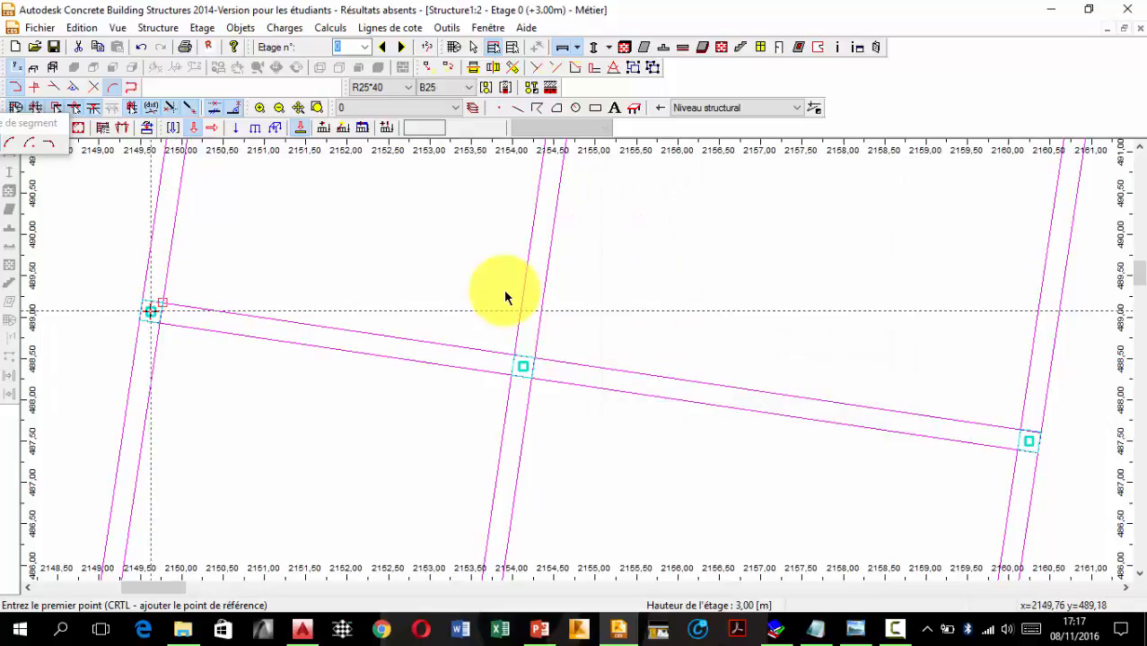
Draw two consecutive beams through the three columns of the second row from the bottom, and end the chain
click(150, 312)
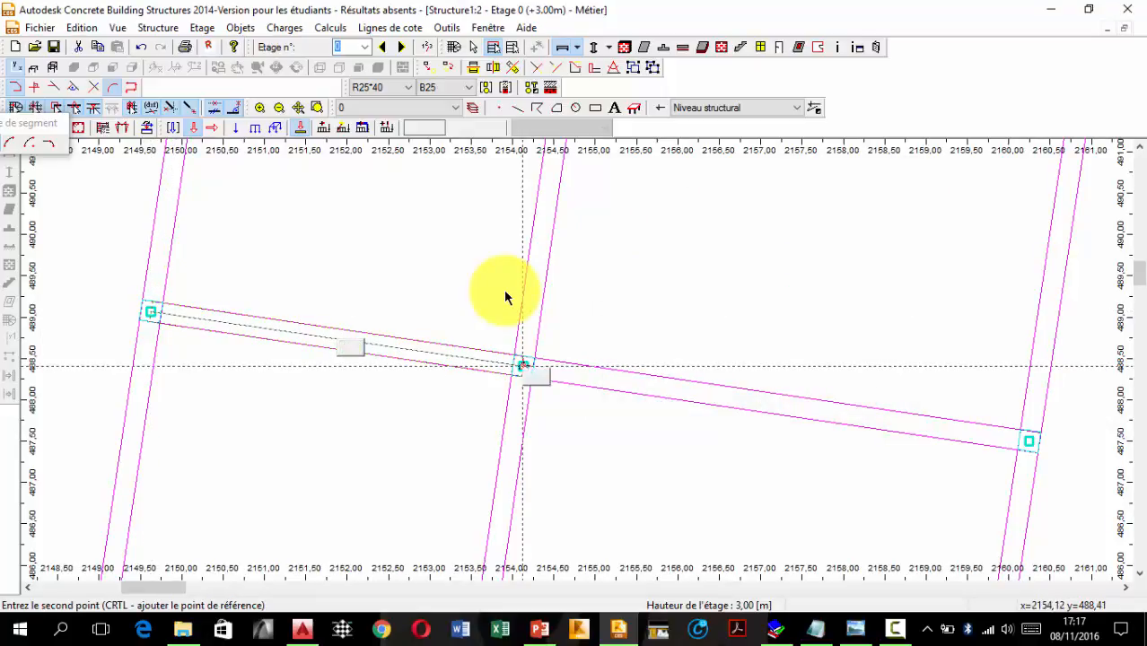
click(523, 366)
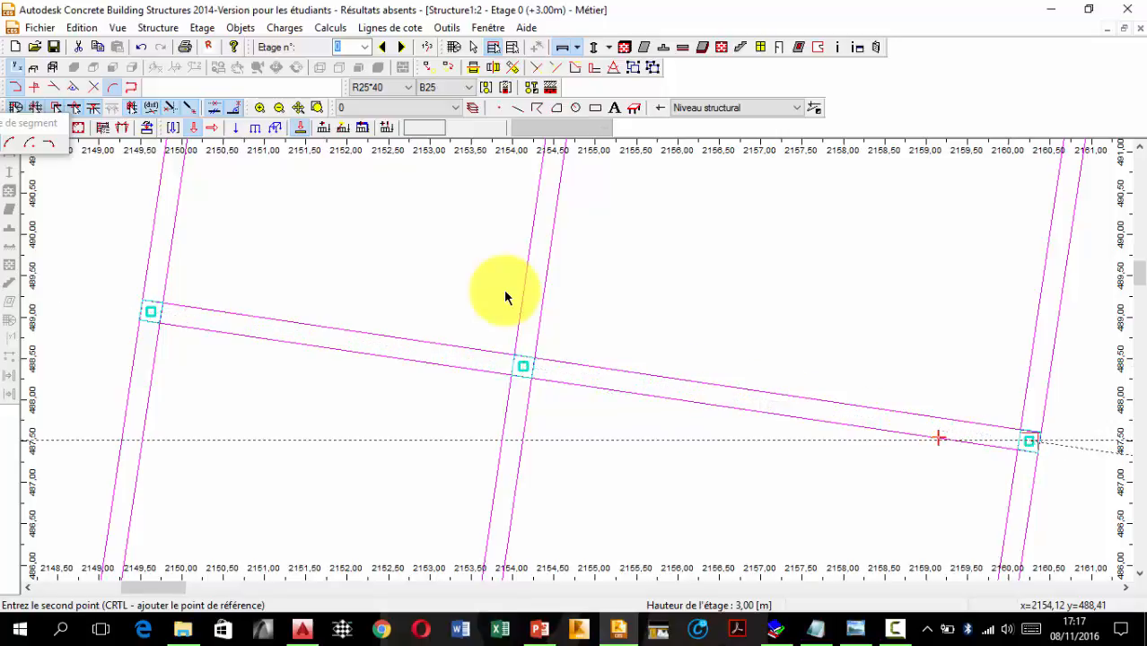
click(1029, 441)
scroll(505, 296, down, 2)
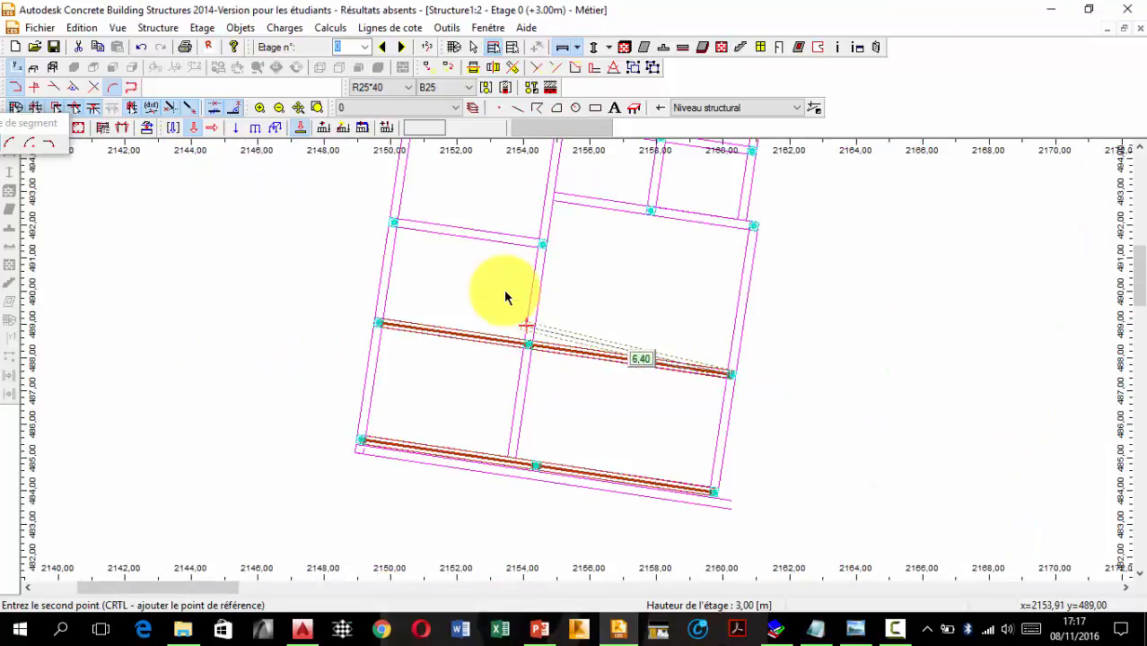
scroll(505, 296, up, 3)
key(Escape)
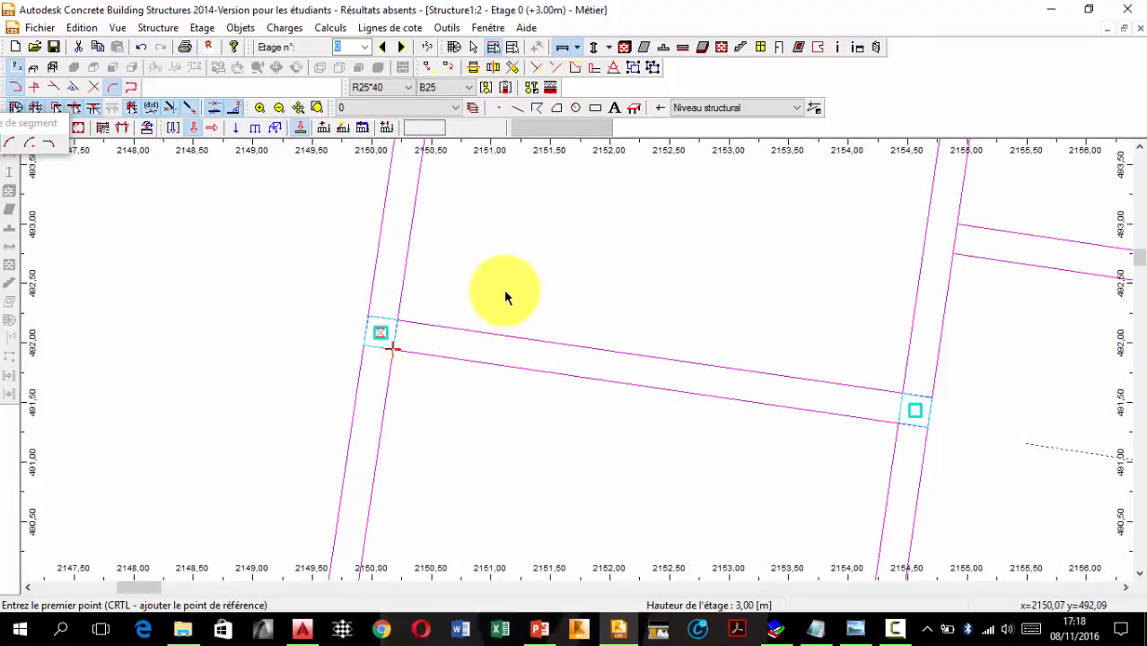
Draw a single beam between the left-edge and middle columns of the third row, and end the chain
click(392, 348)
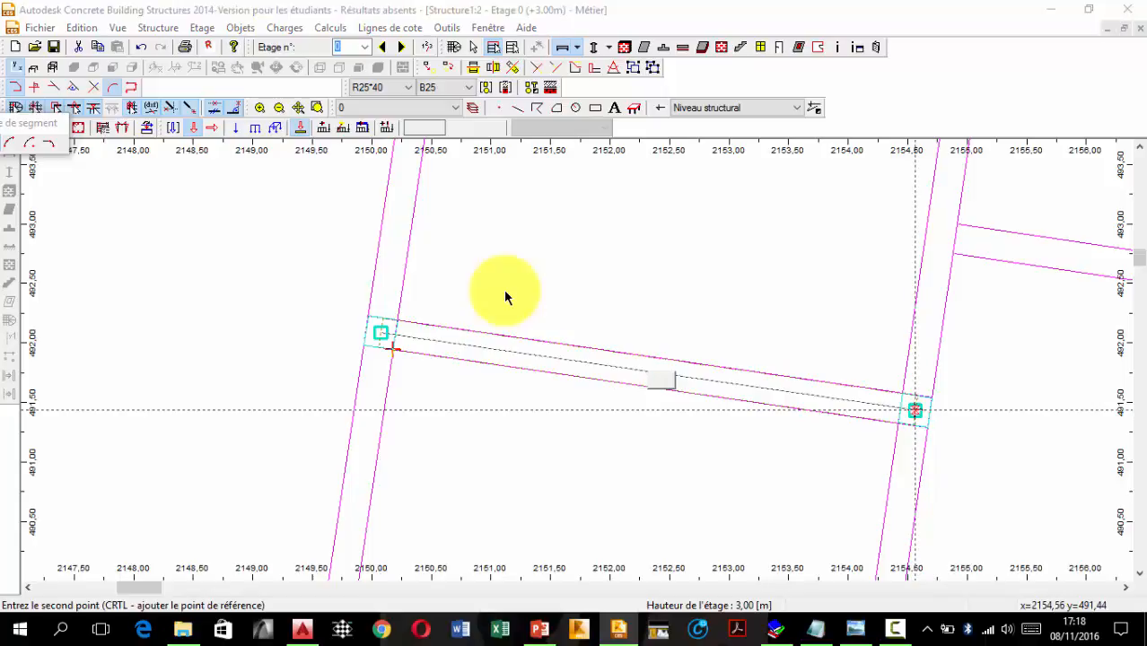
scroll(505, 296, down, 3)
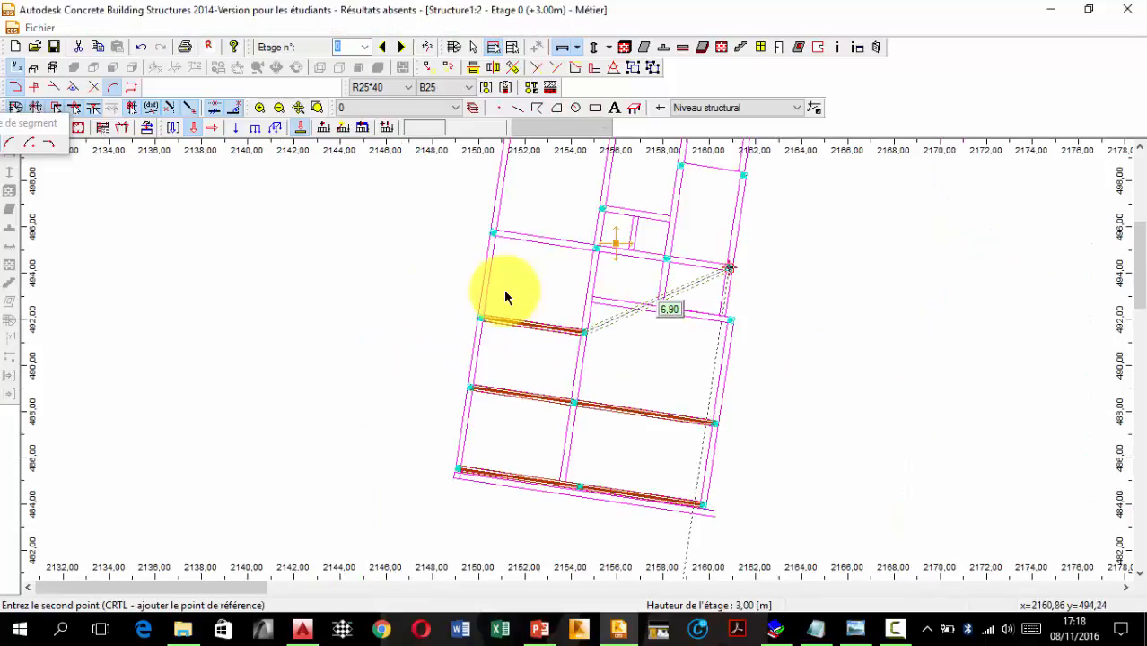
middle_drag(611, 299, 564, 373)
key(Escape)
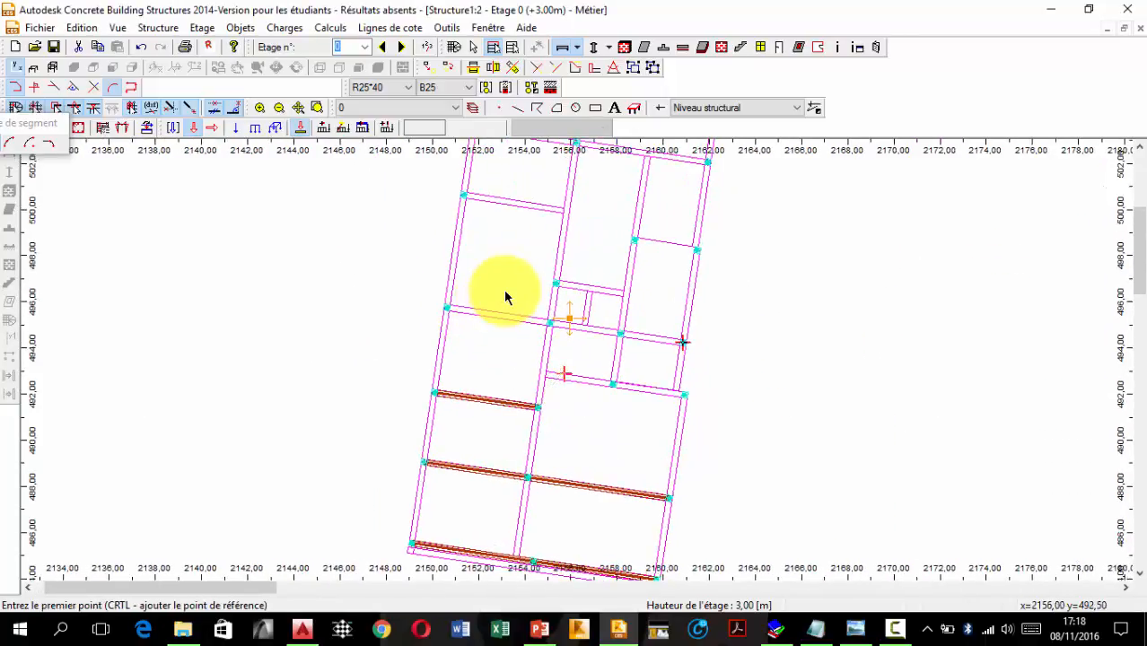
Draw a beam from the right-edge column above the second row to its neighbouring interior column, and end the chain
scroll(506, 296, up, 2)
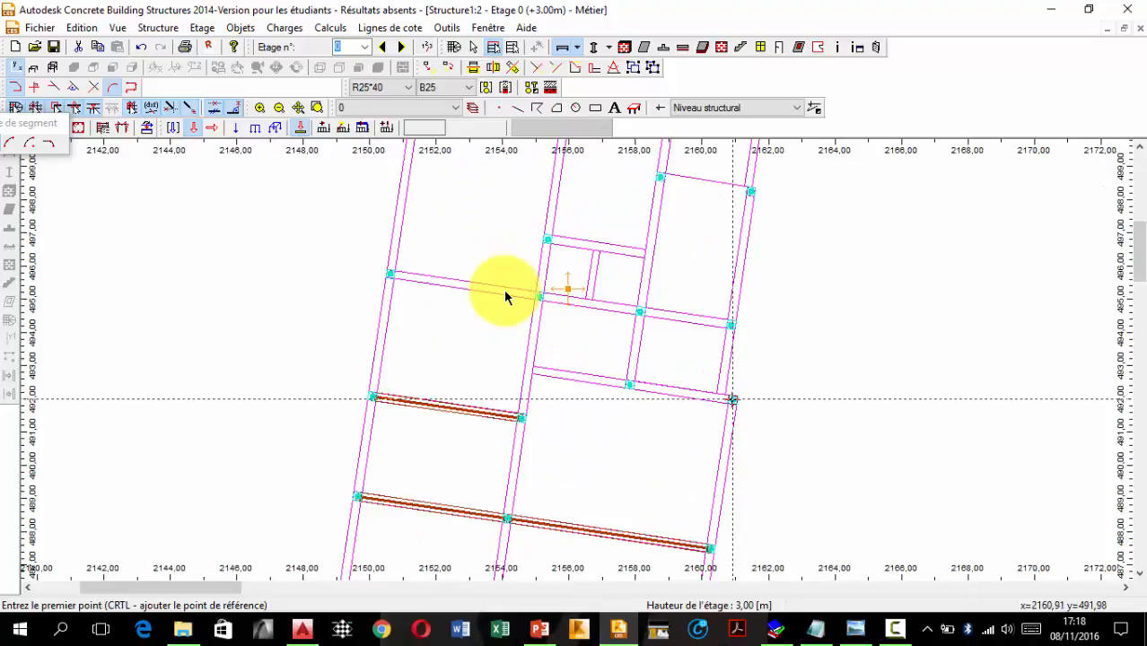
scroll(505, 296, up, 3)
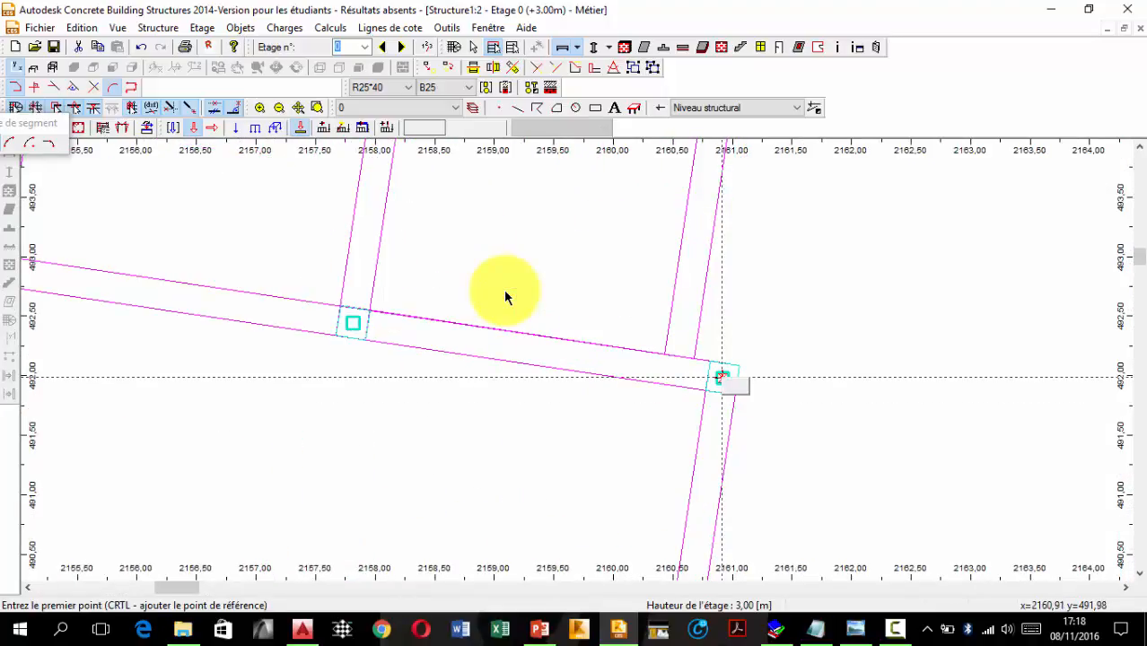
click(722, 377)
click(353, 323)
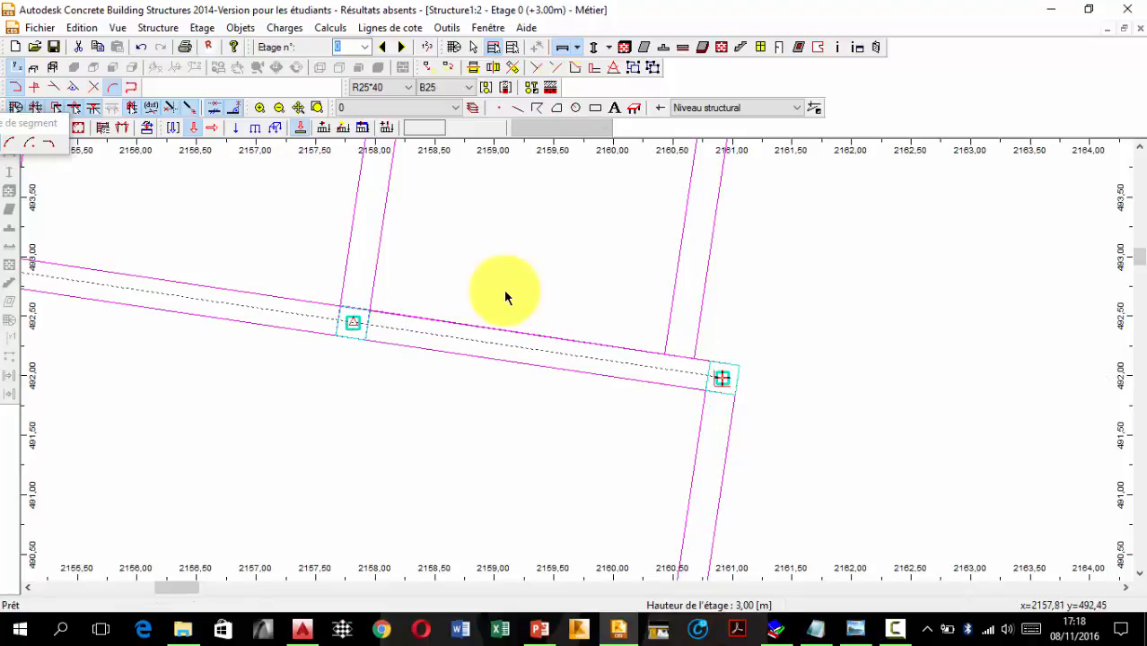
middle_drag(302, 345, 674, 422)
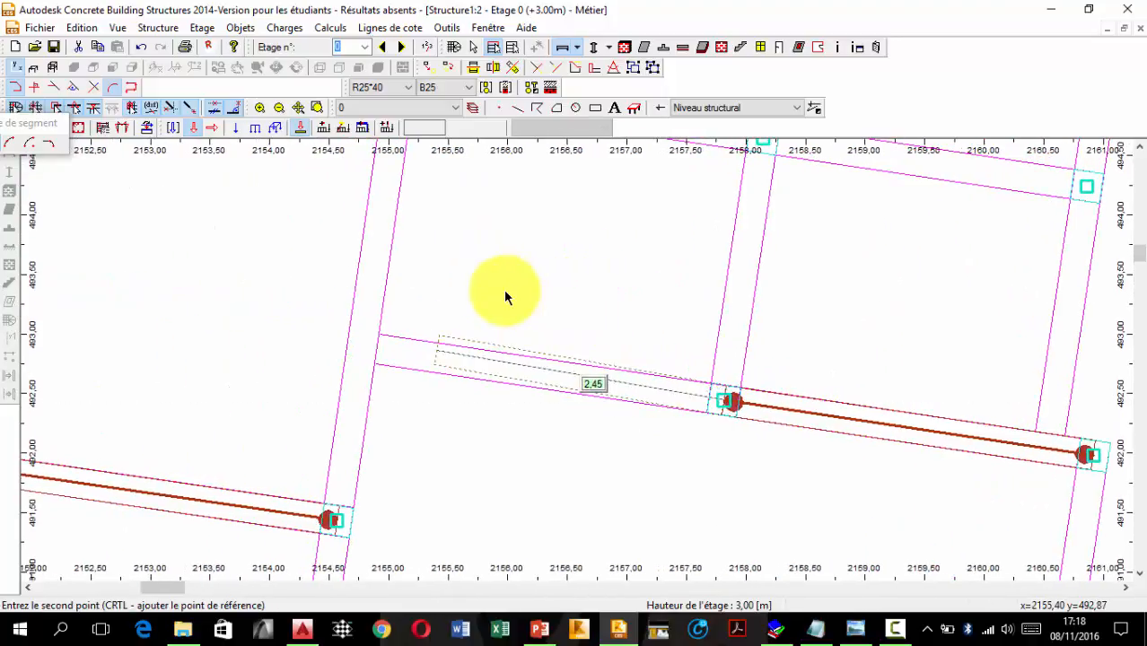
key(Escape)
Draw three consecutive beams through the four columns of the next full row up, from left edge to right edge, and end the chain
scroll(504, 288, down, 3)
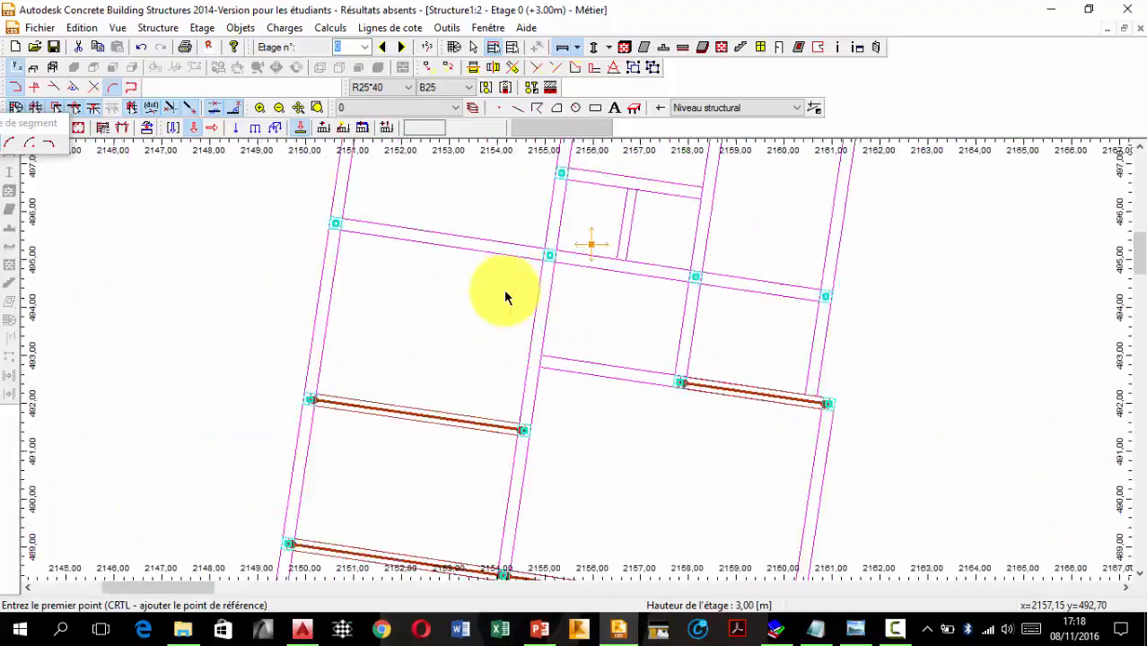
scroll(503, 288, up, 1)
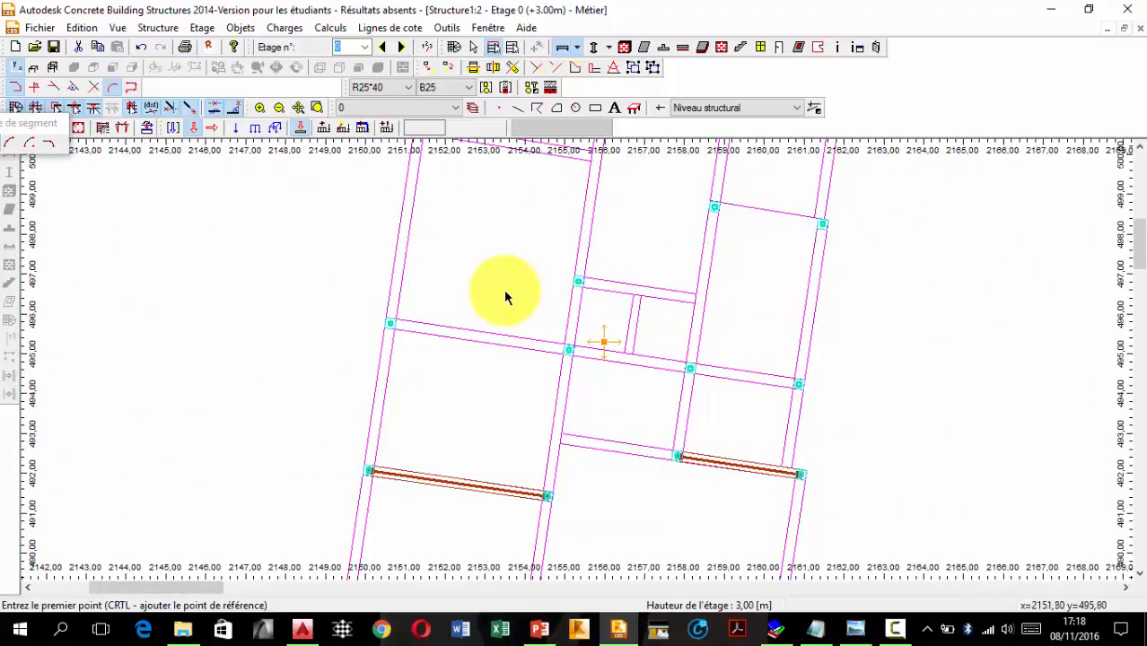
scroll(503, 288, up, 1)
click(352, 332)
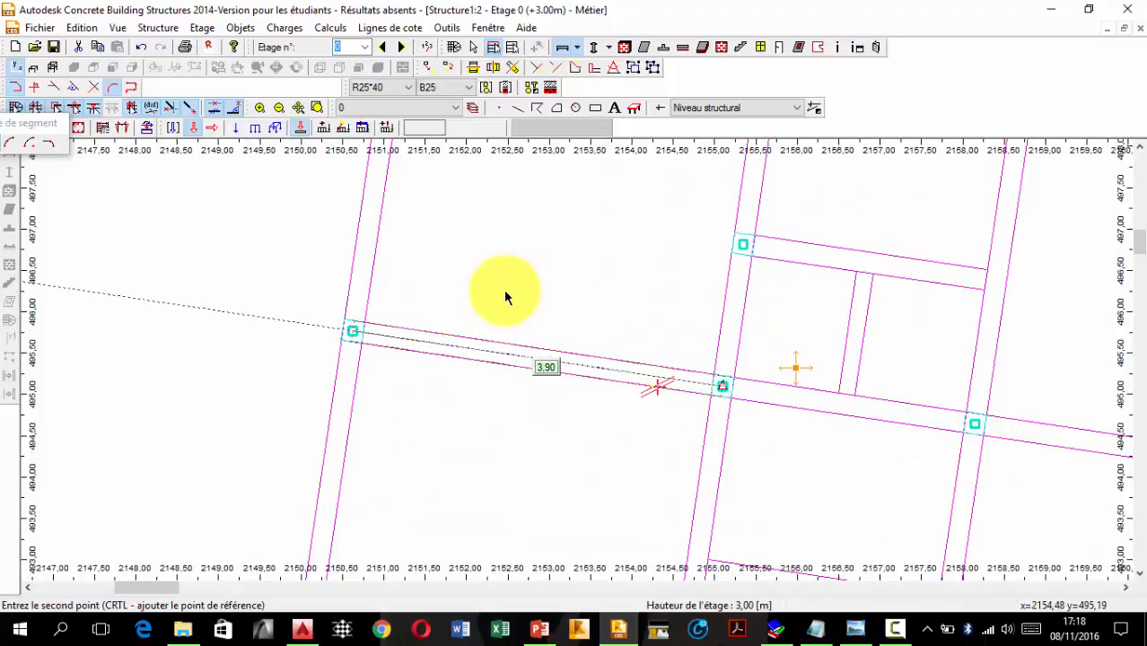
click(722, 386)
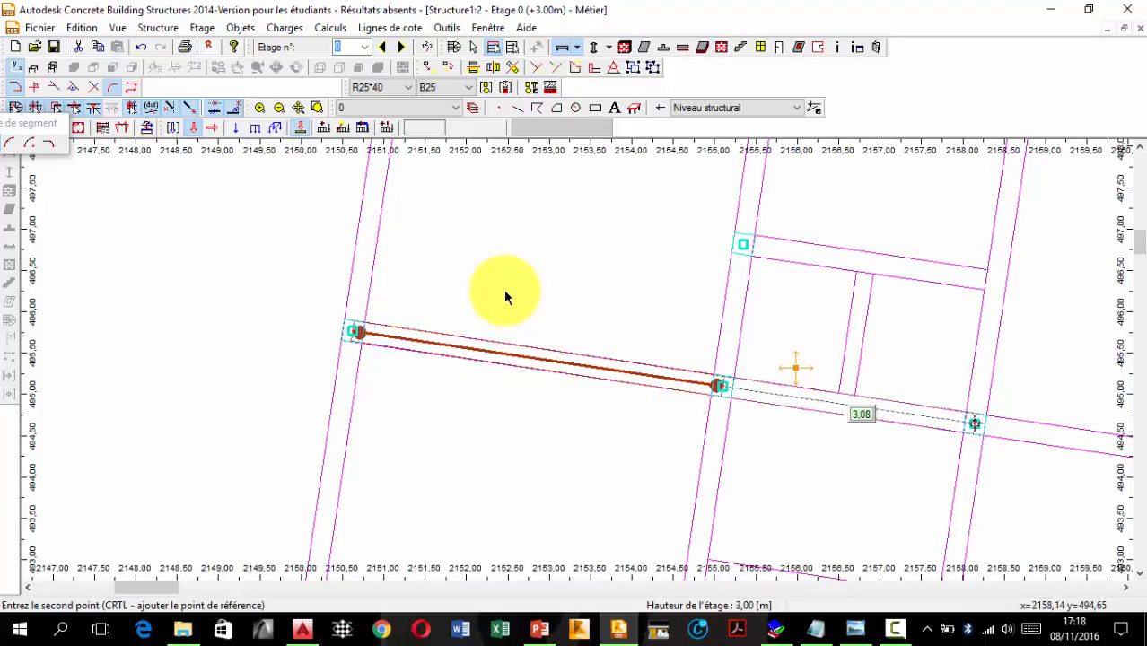
click(975, 423)
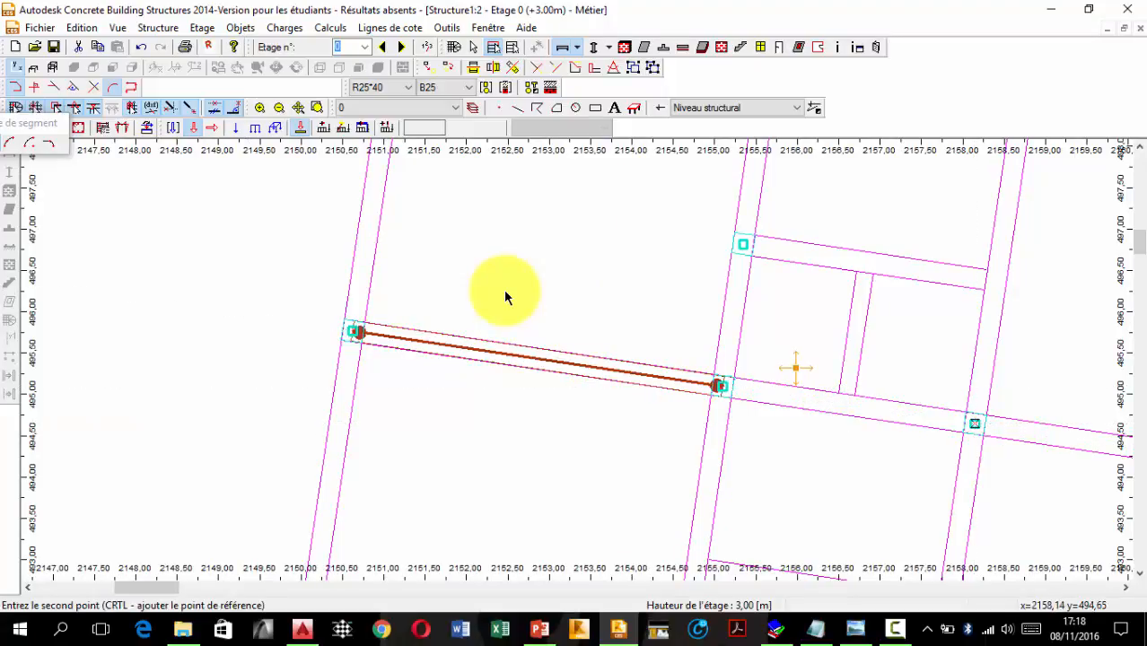
scroll(948, 413, down, 2)
middle_drag(948, 413, 655, 401)
scroll(746, 397, up, 2)
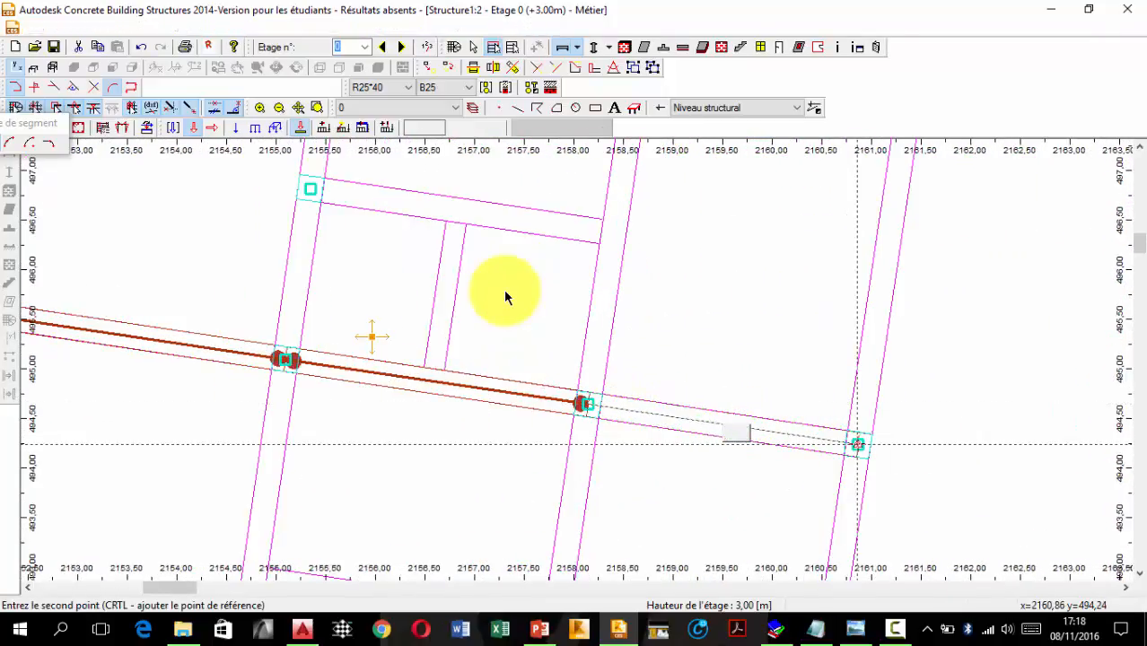
click(857, 443)
scroll(590, 343, down, 4)
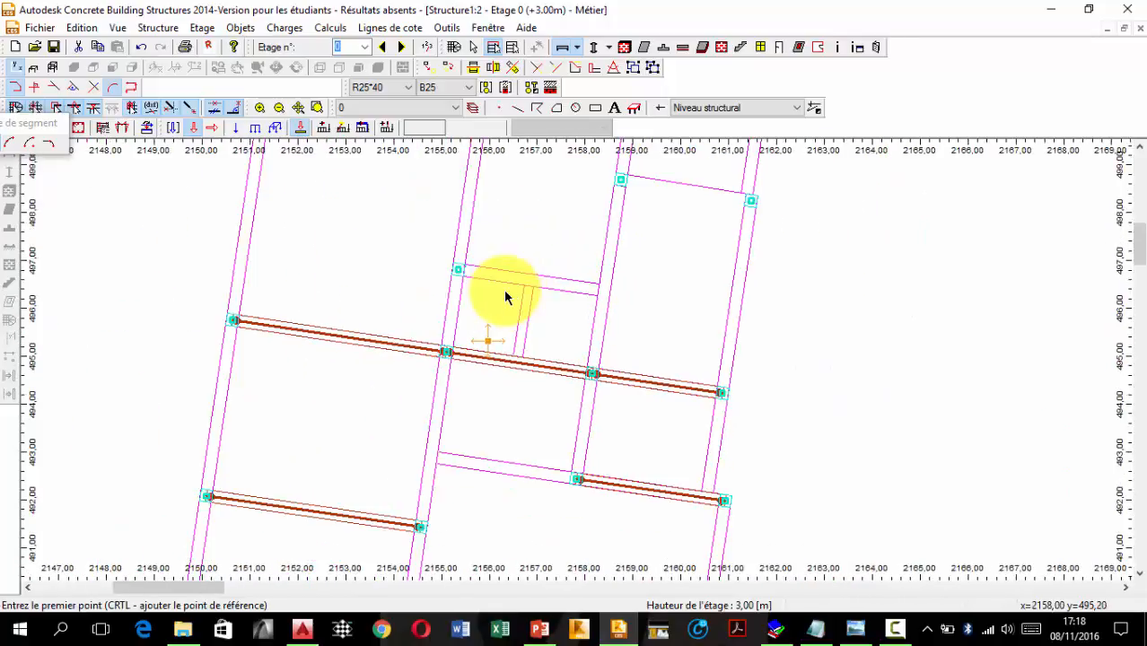
Draw two consecutive beams through the three columns of the row just below the top row, and end the chain
middle_drag(591, 343, 668, 435)
scroll(550, 338, down, 3)
middle_drag(550, 338, 553, 404)
scroll(508, 301, up, 1)
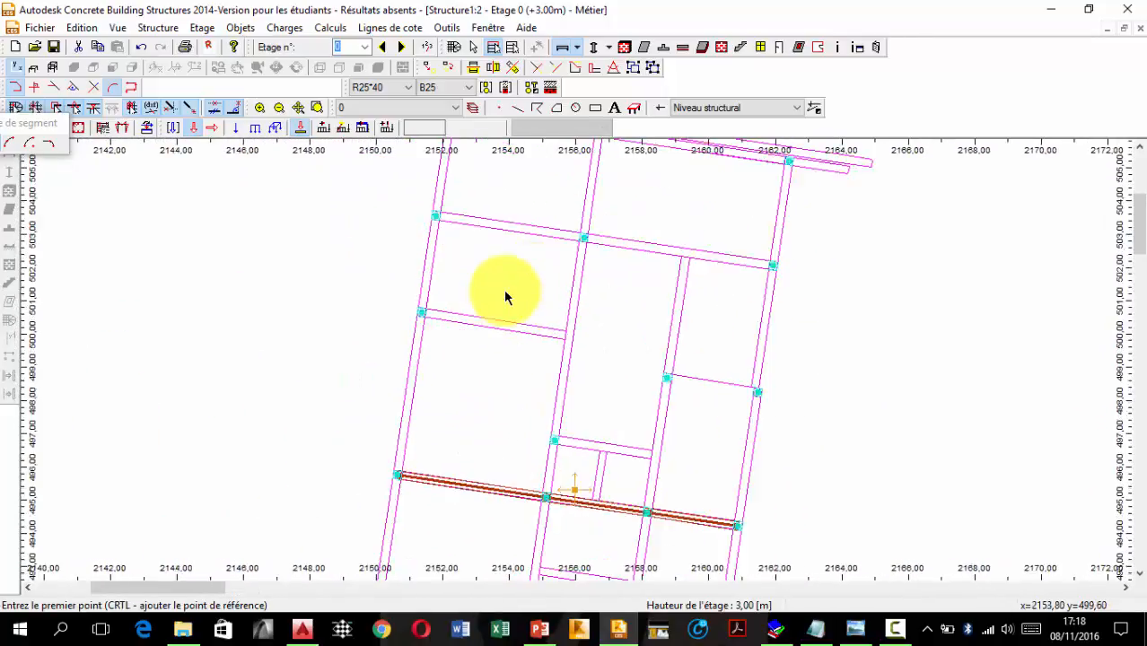
scroll(534, 310, down, 1)
middle_drag(519, 305, 519, 384)
scroll(482, 316, up, 4)
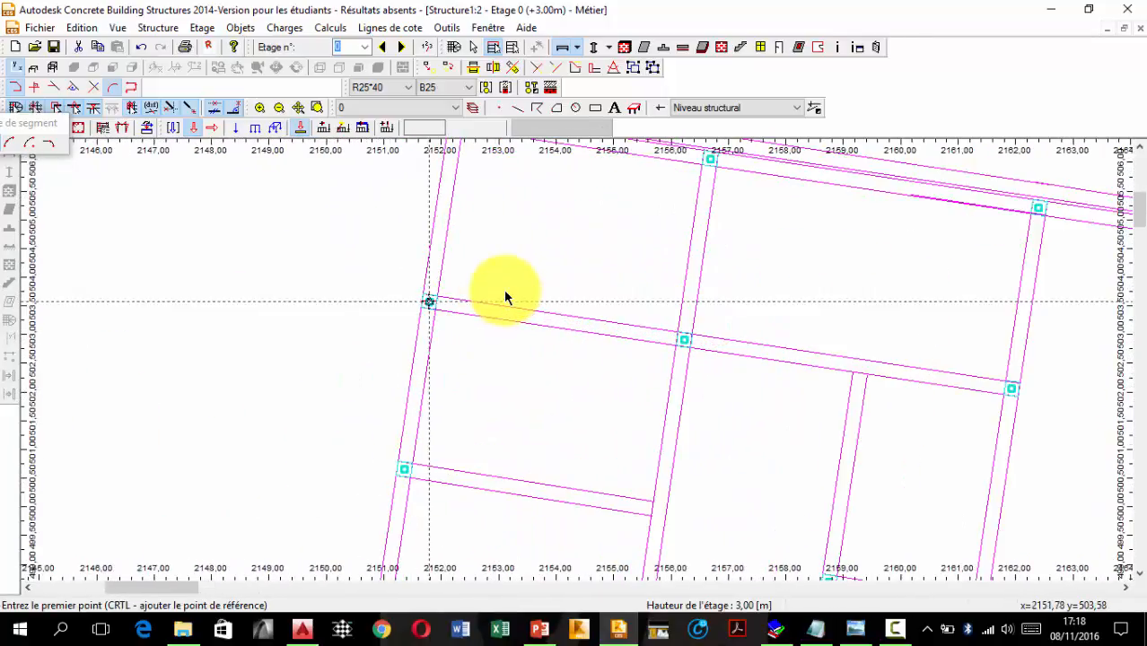
click(430, 302)
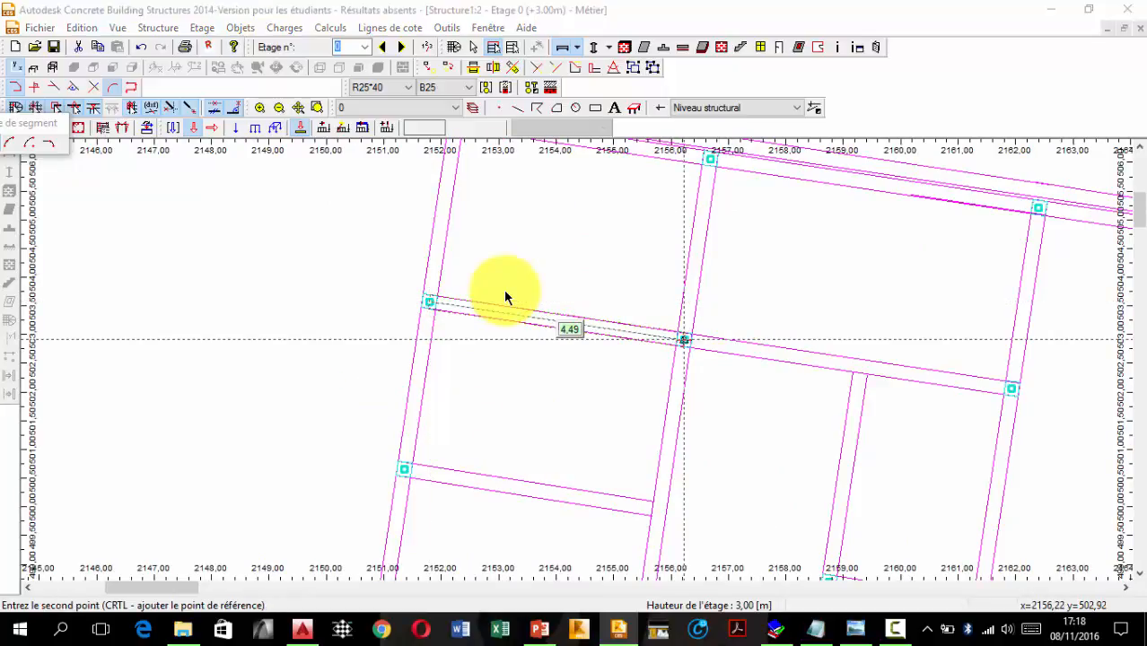
click(683, 339)
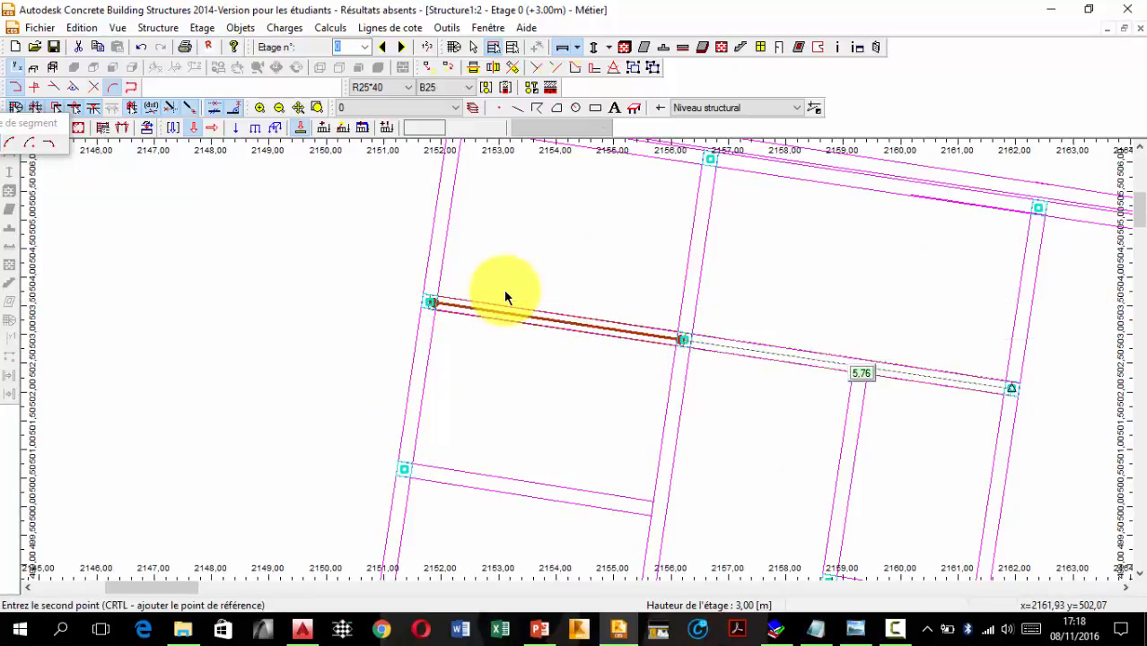
click(1011, 388)
middle_drag(729, 257, 646, 387)
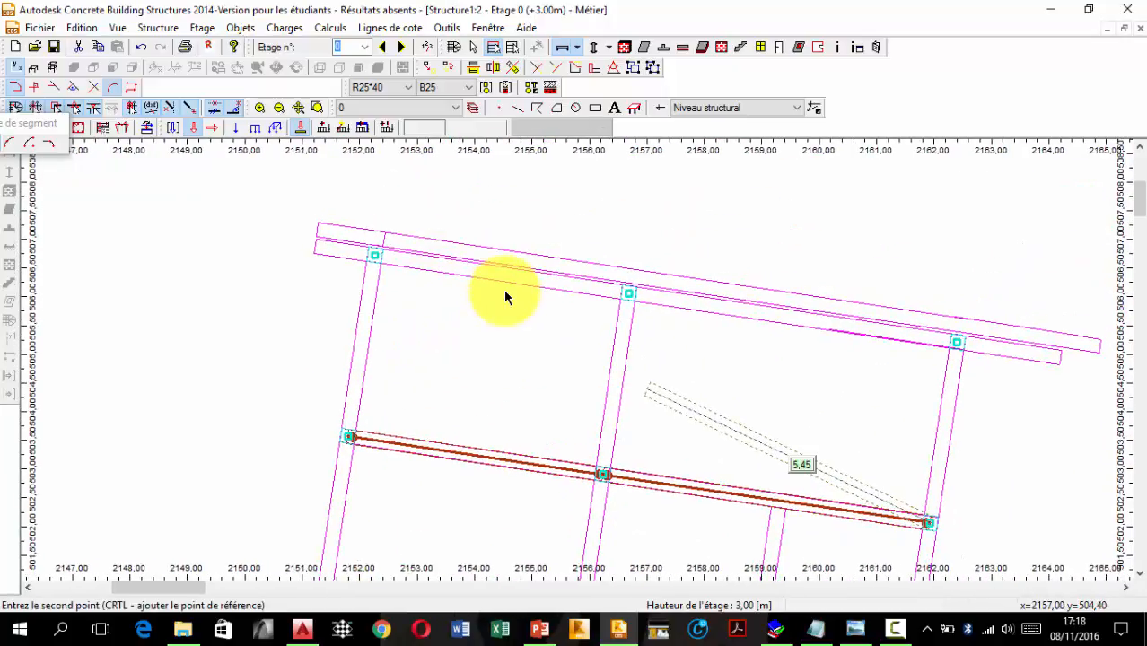
key(Escape)
Draw two consecutive beams through the three columns of the top row, from left edge to right edge, and end the chain
scroll(503, 289, up, 2)
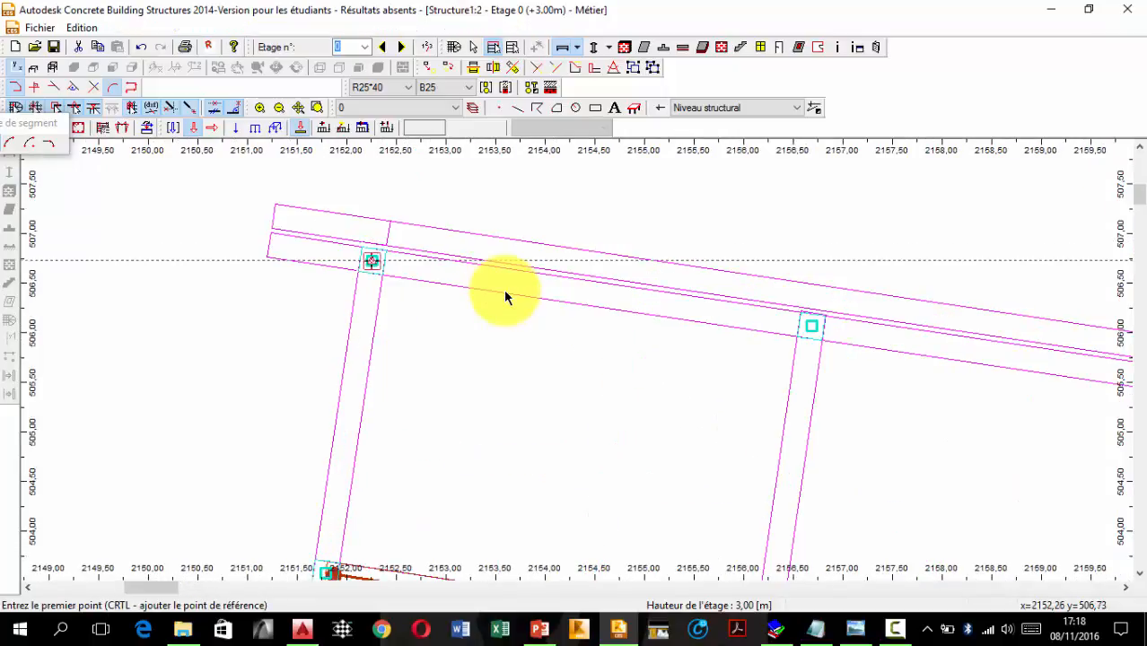
click(504, 291)
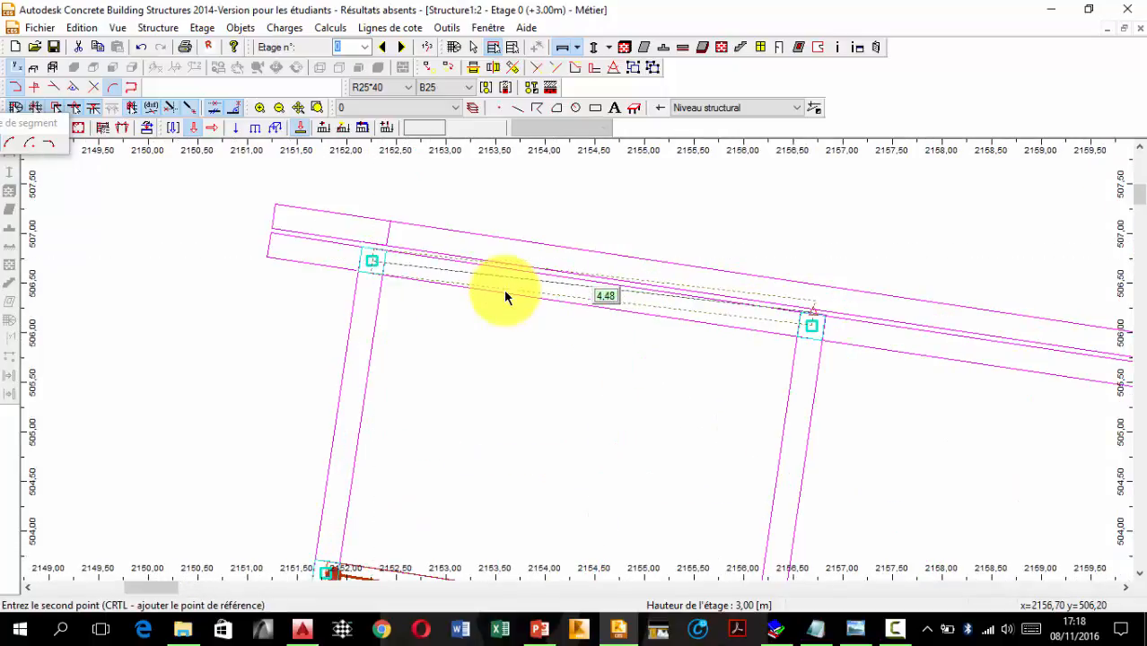
click(812, 323)
middle_drag(936, 348, 553, 333)
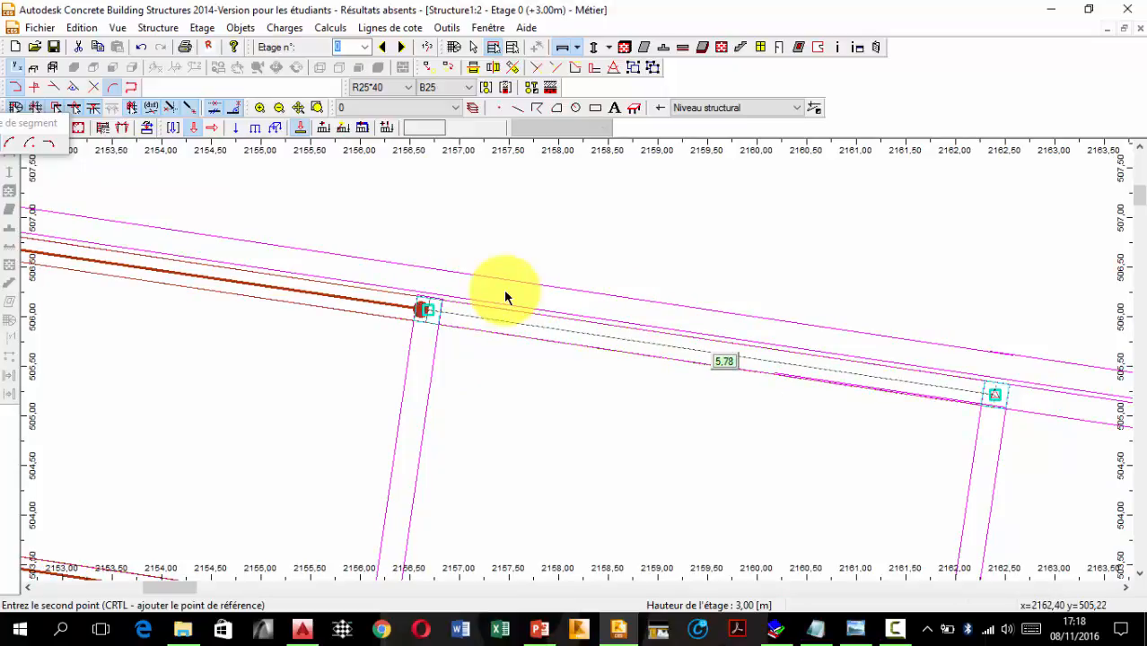
scroll(505, 296, down, 3)
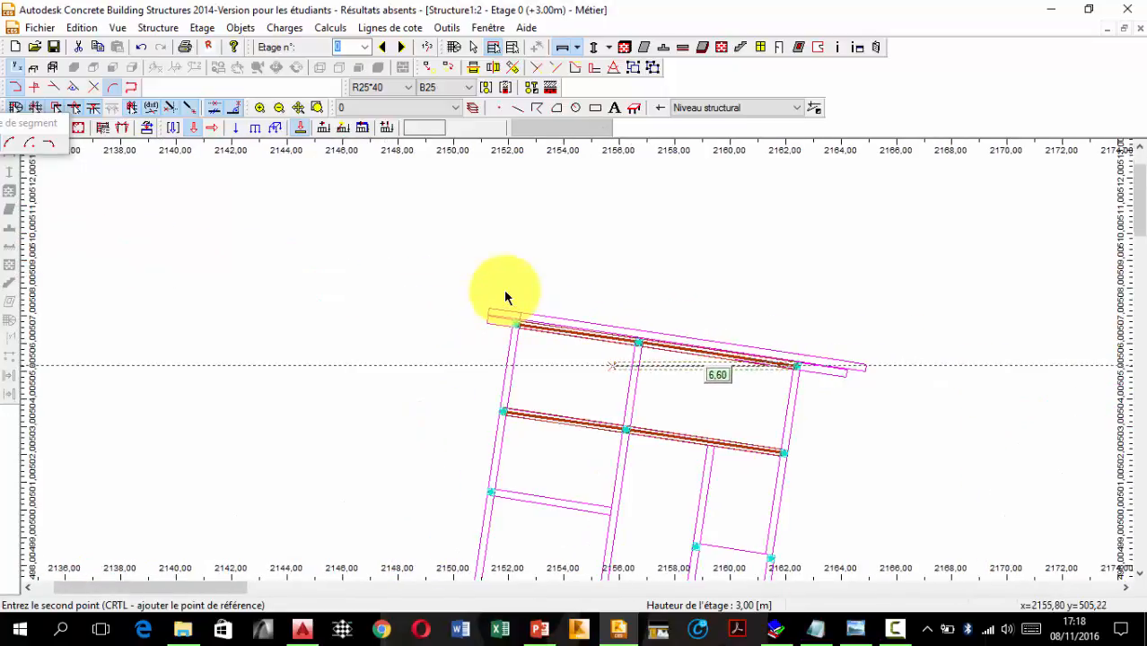
key(Escape)
Draw a short beam from the interior column above the four-column row to its neighbouring right-edge column, and end the chain
scroll(504, 296, down, 3)
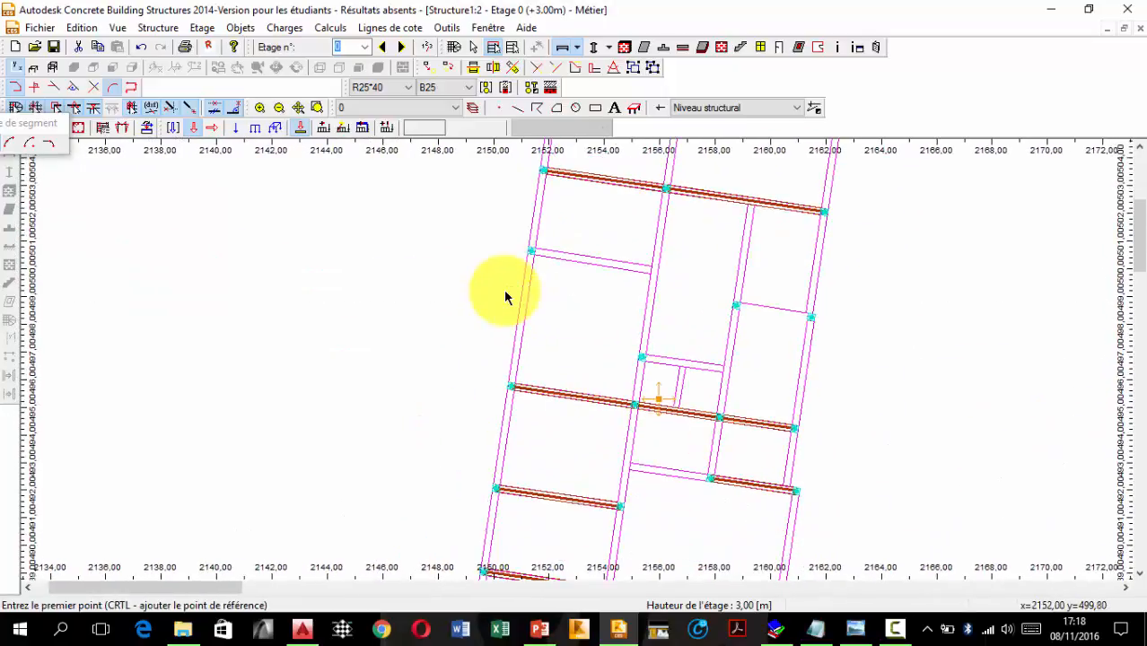
scroll(504, 297, down, 2)
scroll(504, 297, up, 3)
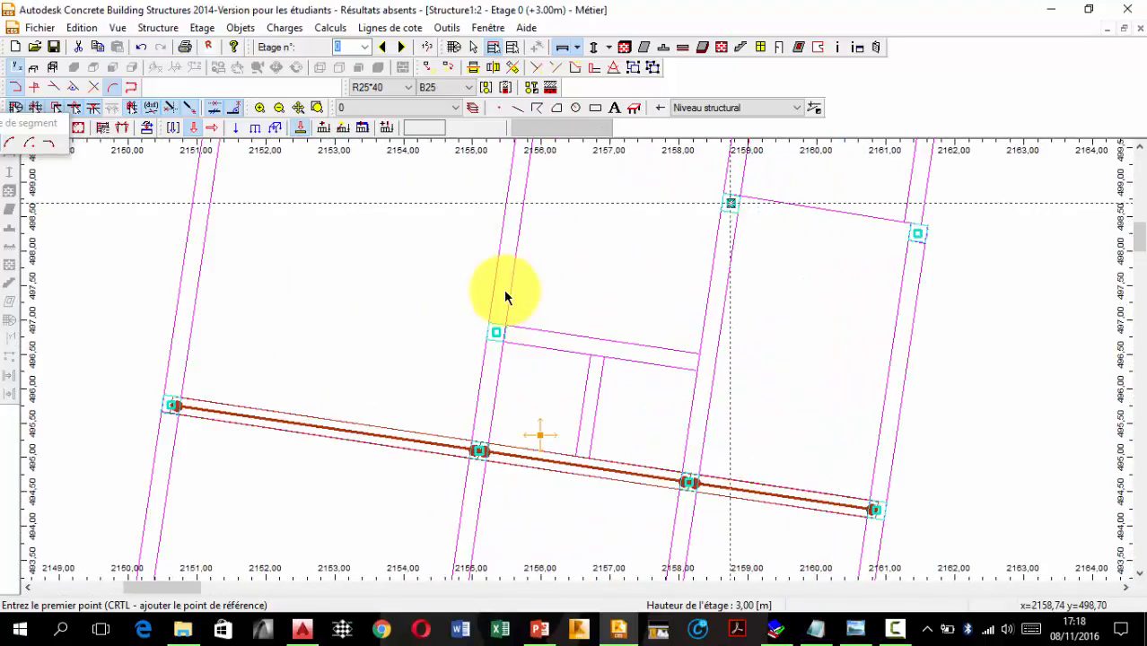
click(730, 203)
scroll(503, 288, down, 5)
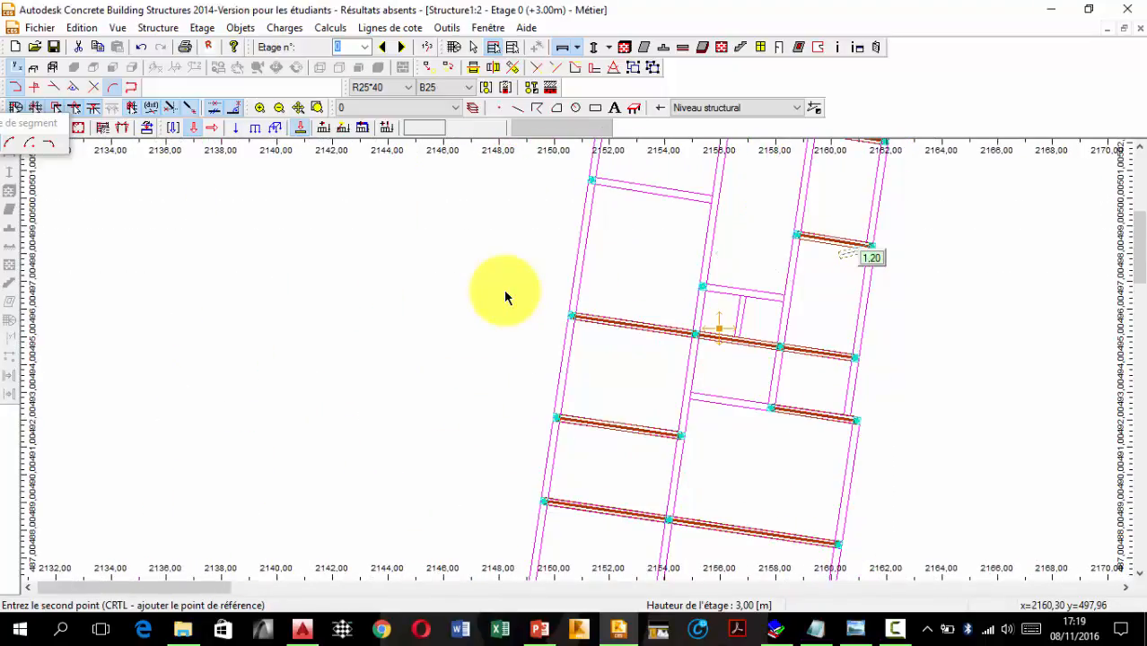
scroll(504, 288, up, 5)
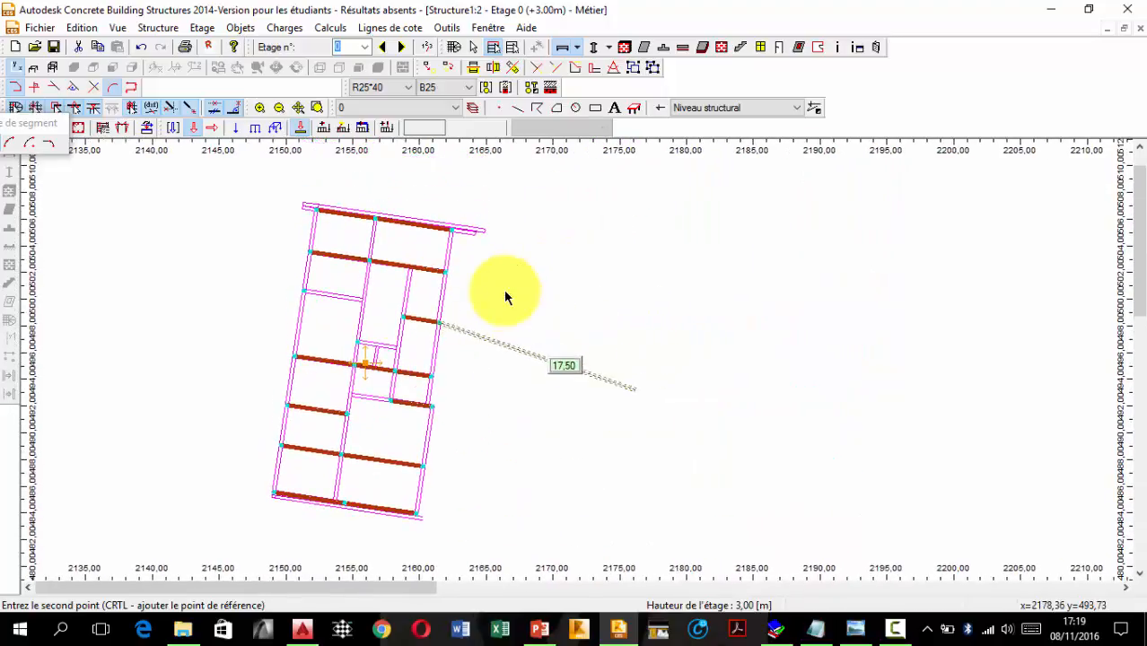
scroll(503, 288, down, 1)
key(Escape)
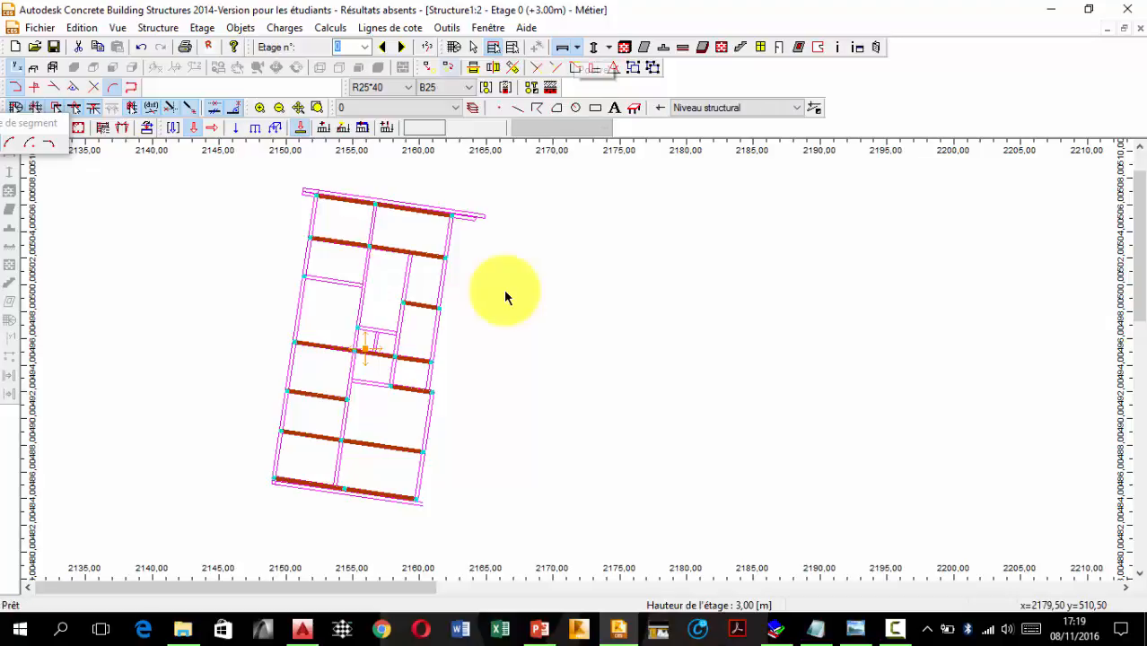
Set the beam section to R25*25 and draw a left-edge beam from the bottom-left corner column up to the second-row column
click(409, 87)
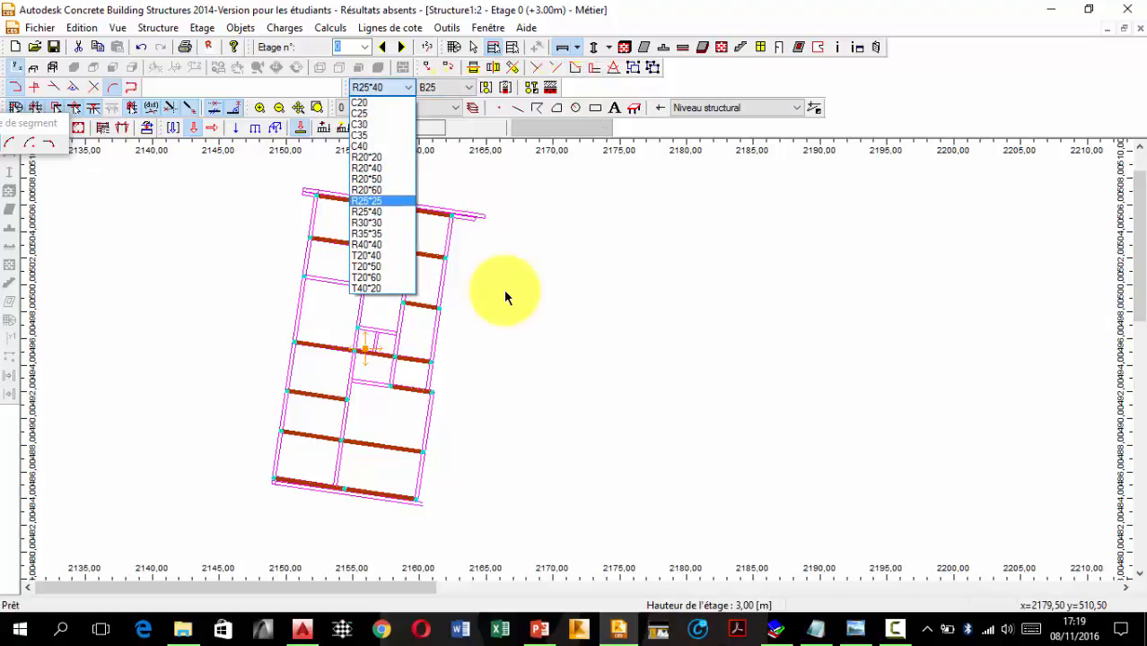
click(366, 201)
scroll(274, 480, up, 2)
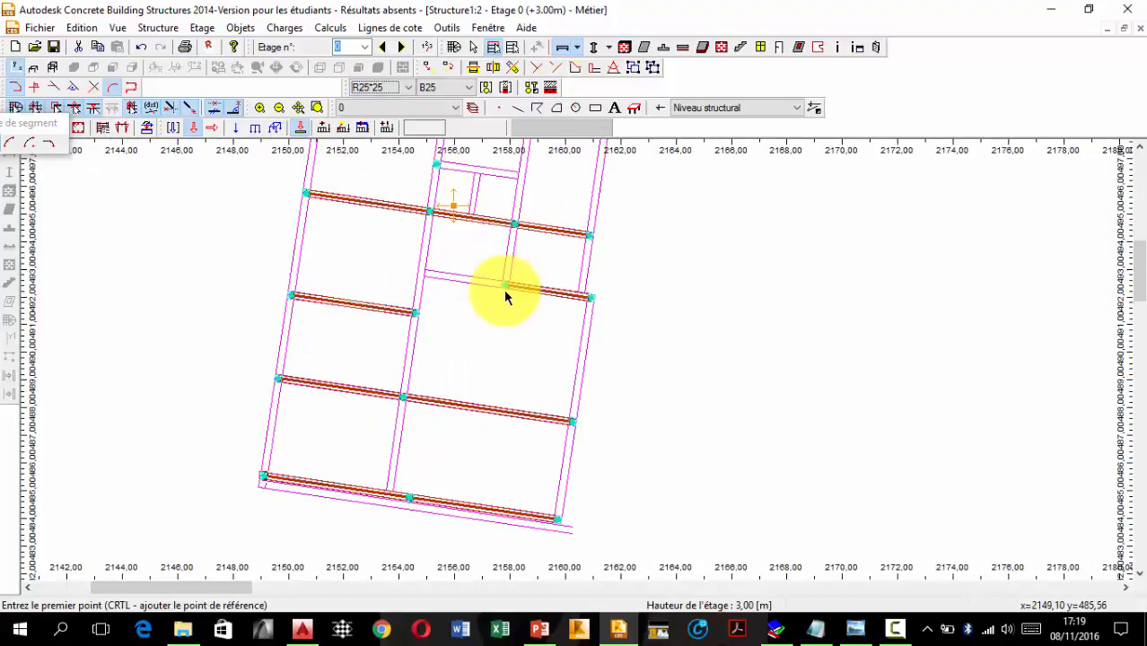
scroll(263, 477, up, 2)
click(274, 476)
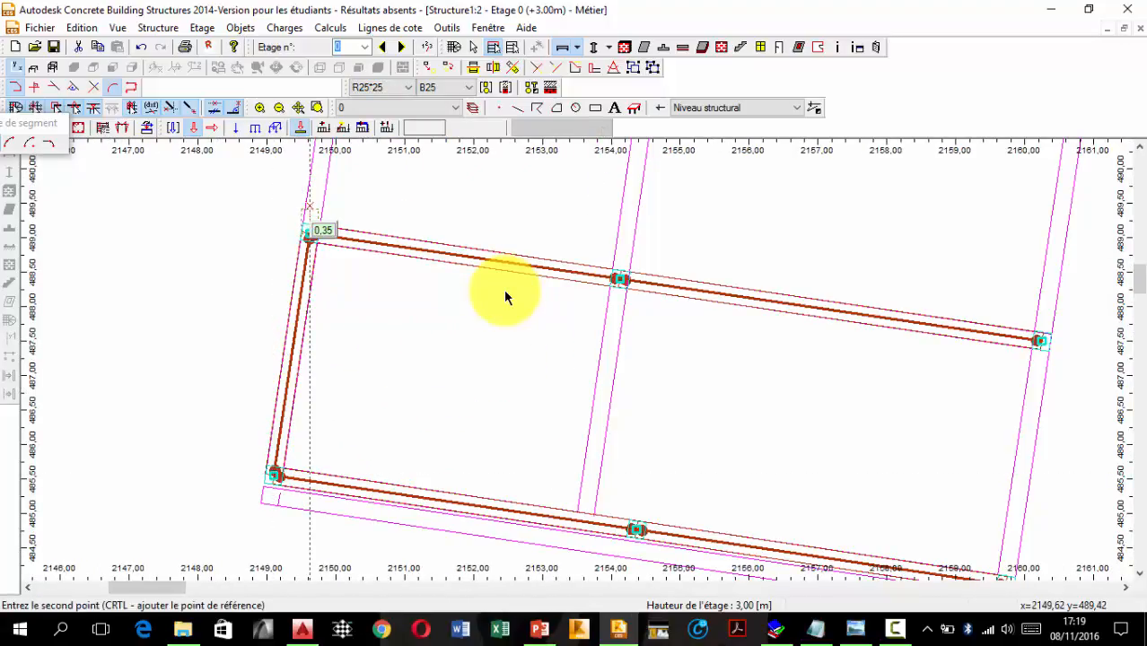
click(503, 288)
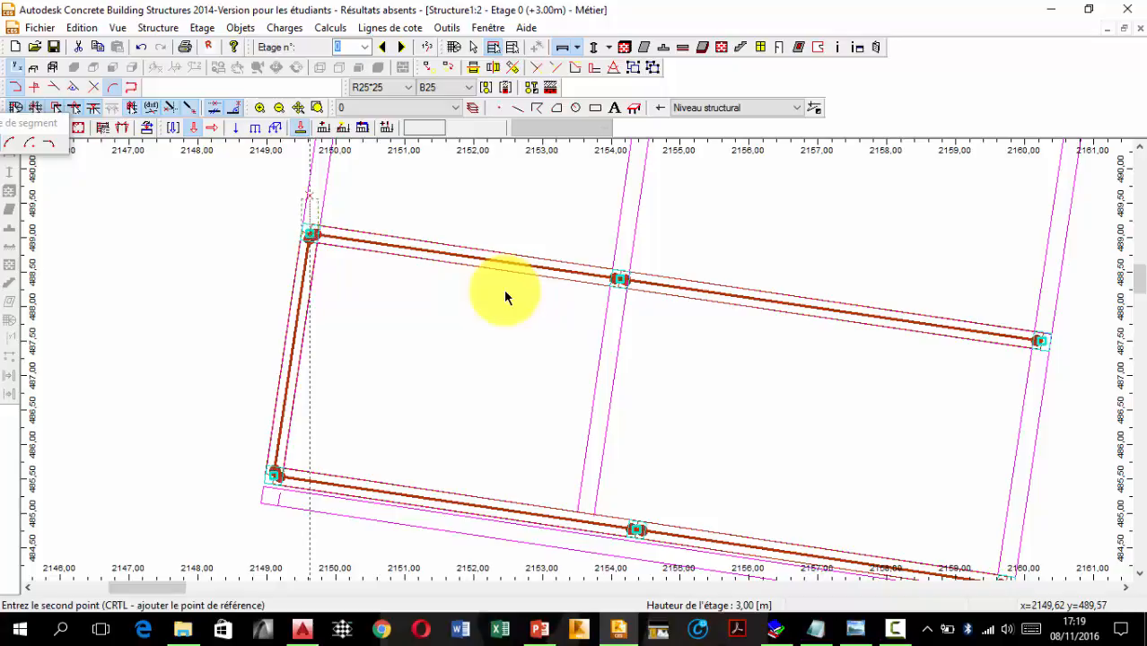
Continue the left-edge chain with three beams up through the third-row and four-column-row columns to the next left-edge column
middle_drag(294, 243, 332, 441)
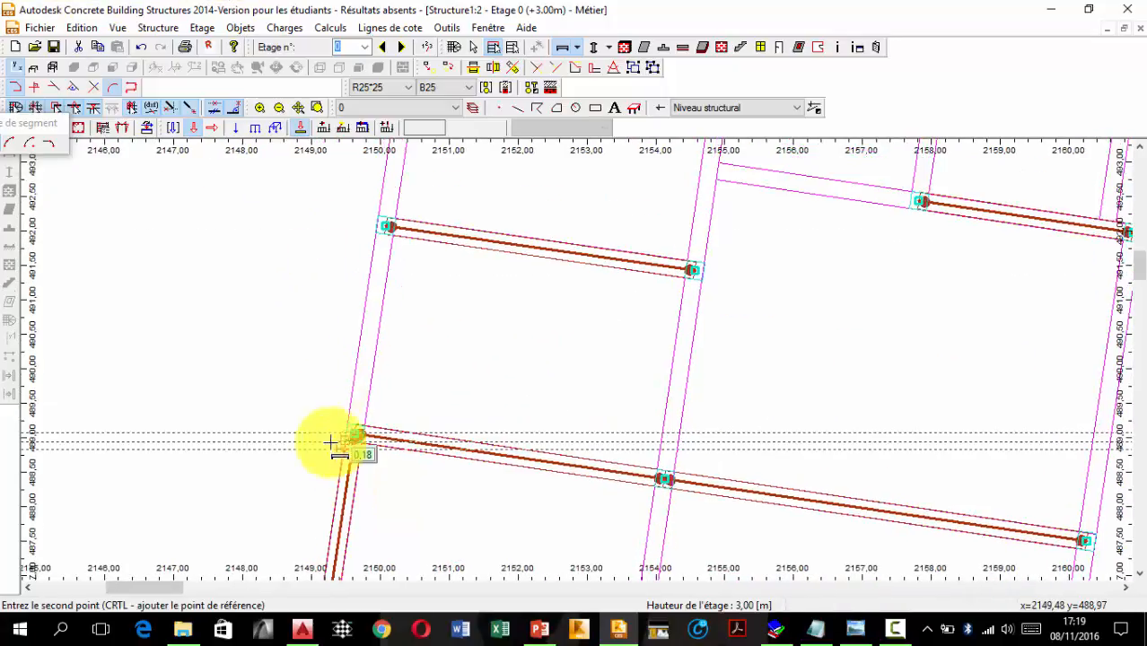
click(386, 236)
scroll(408, 222, down, 3)
middle_drag(408, 224, 398, 427)
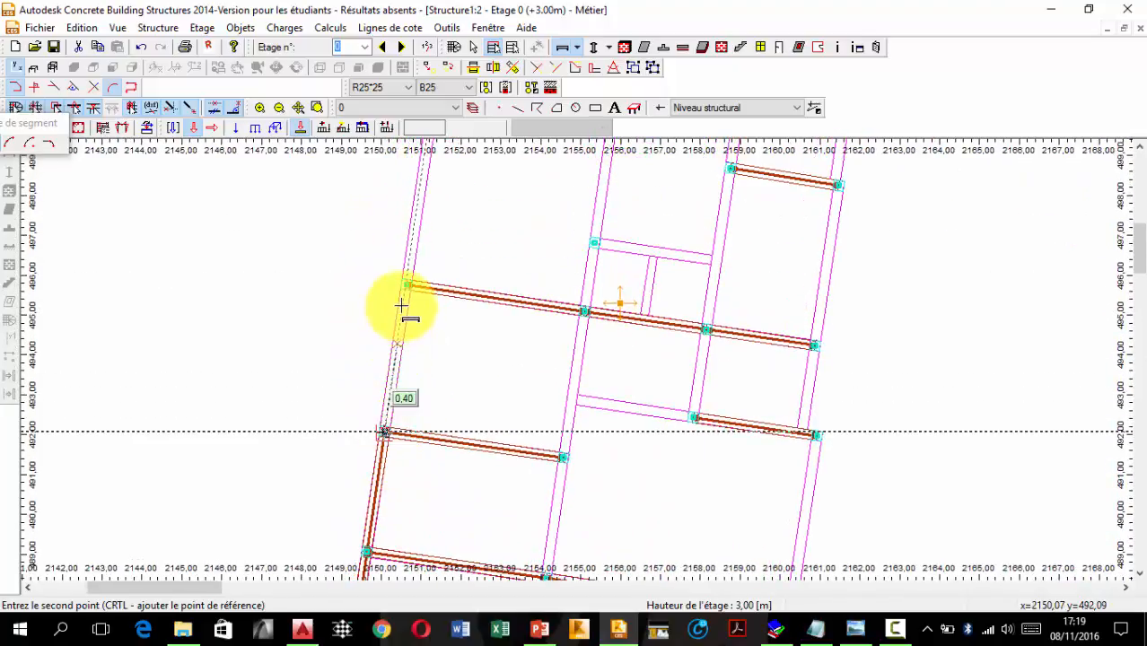
click(406, 284)
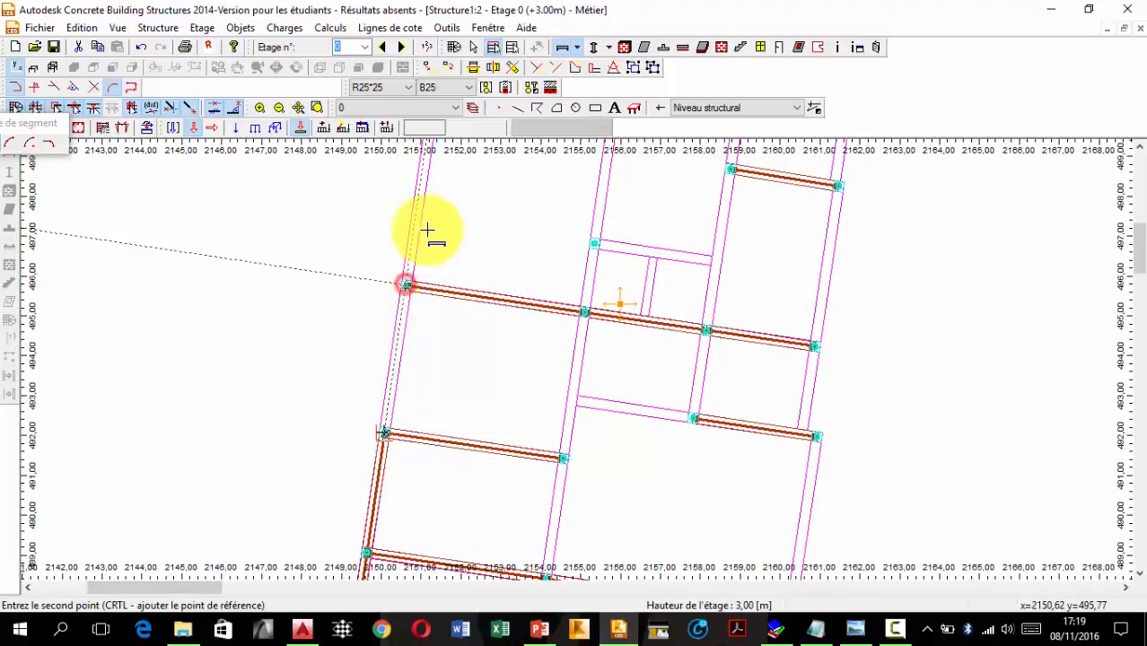
middle_drag(441, 212, 437, 489)
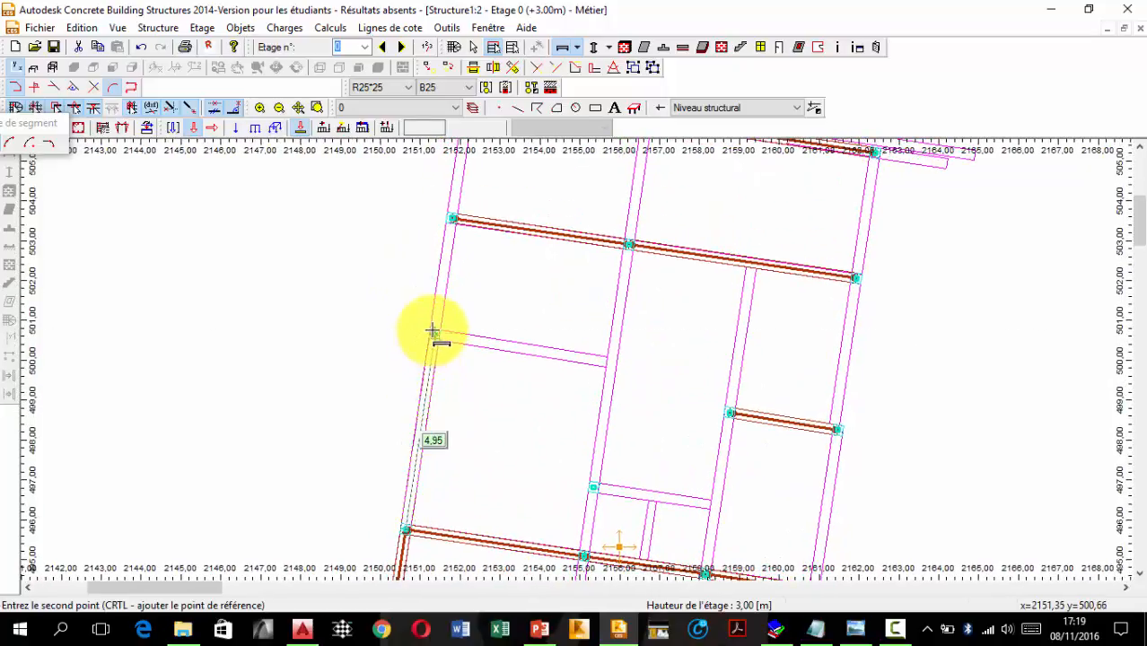
click(434, 333)
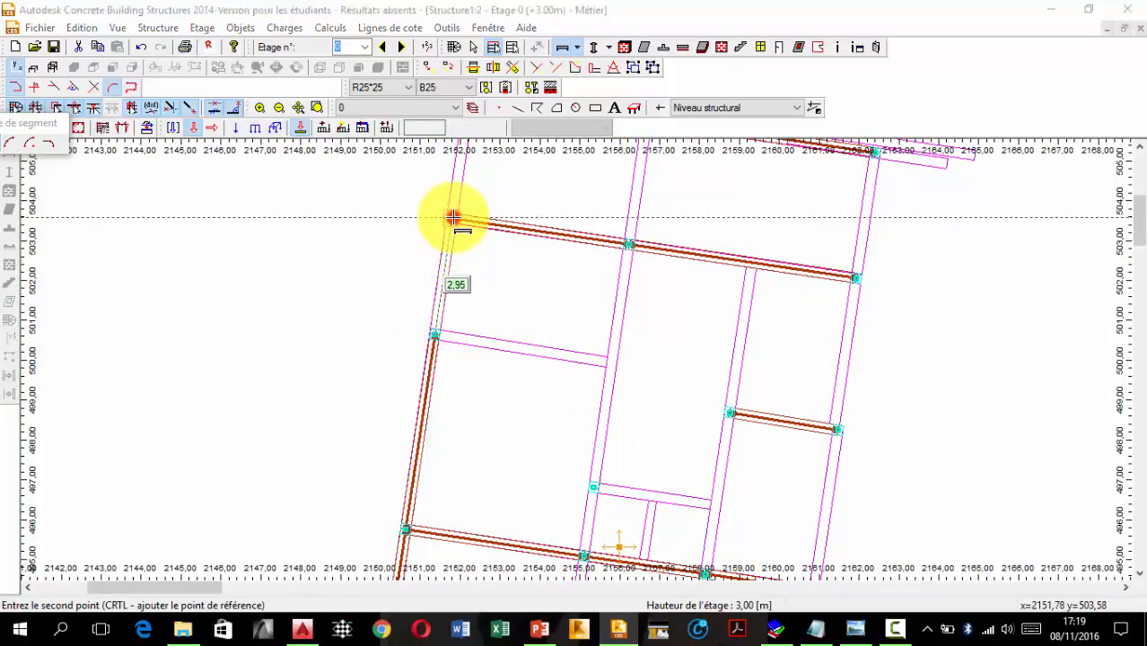
Complete the left-edge chain with two beams through the row below the top to the top-left corner column, and end the chain
click(452, 218)
middle_drag(450, 253, 428, 399)
scroll(432, 276, up, 1)
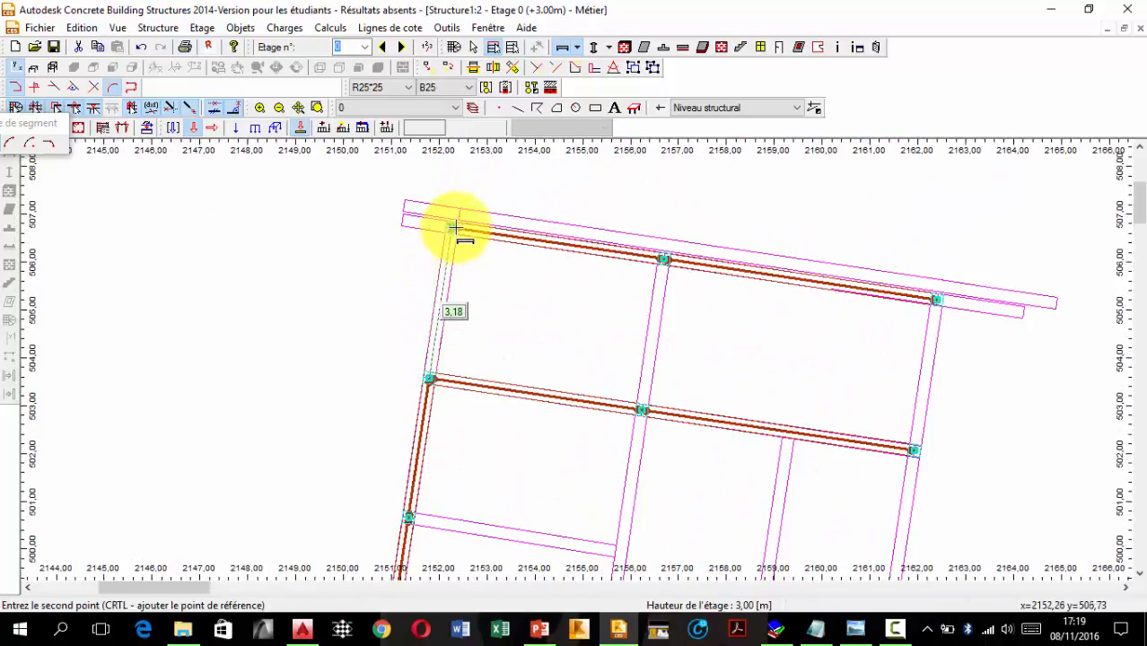
scroll(453, 226, up, 5)
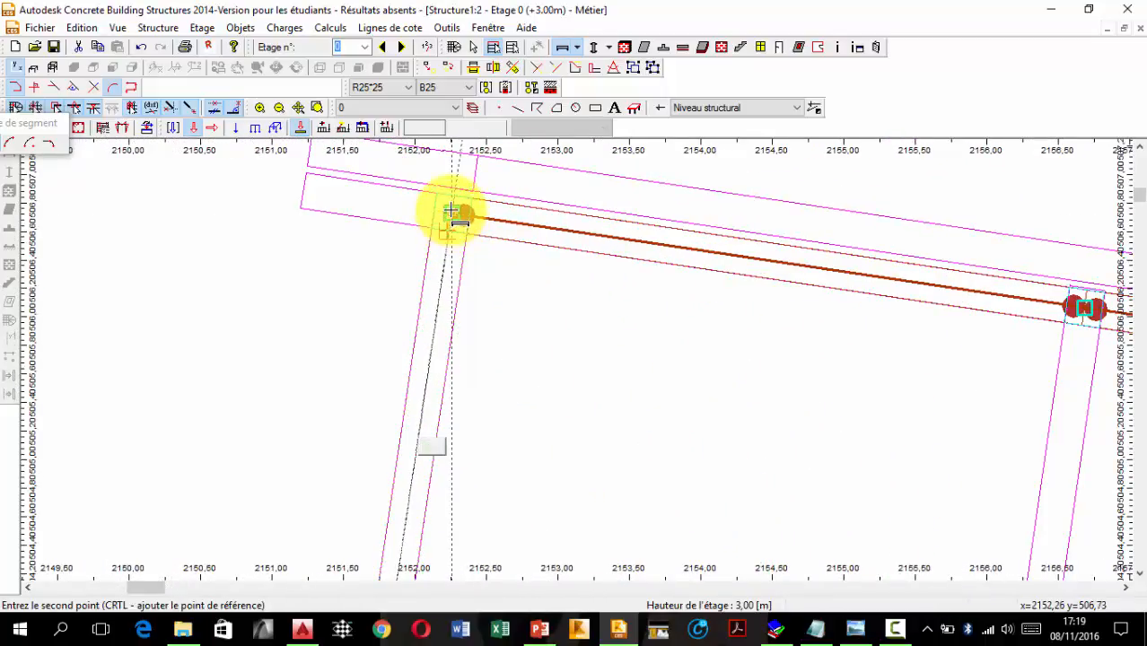
click(453, 213)
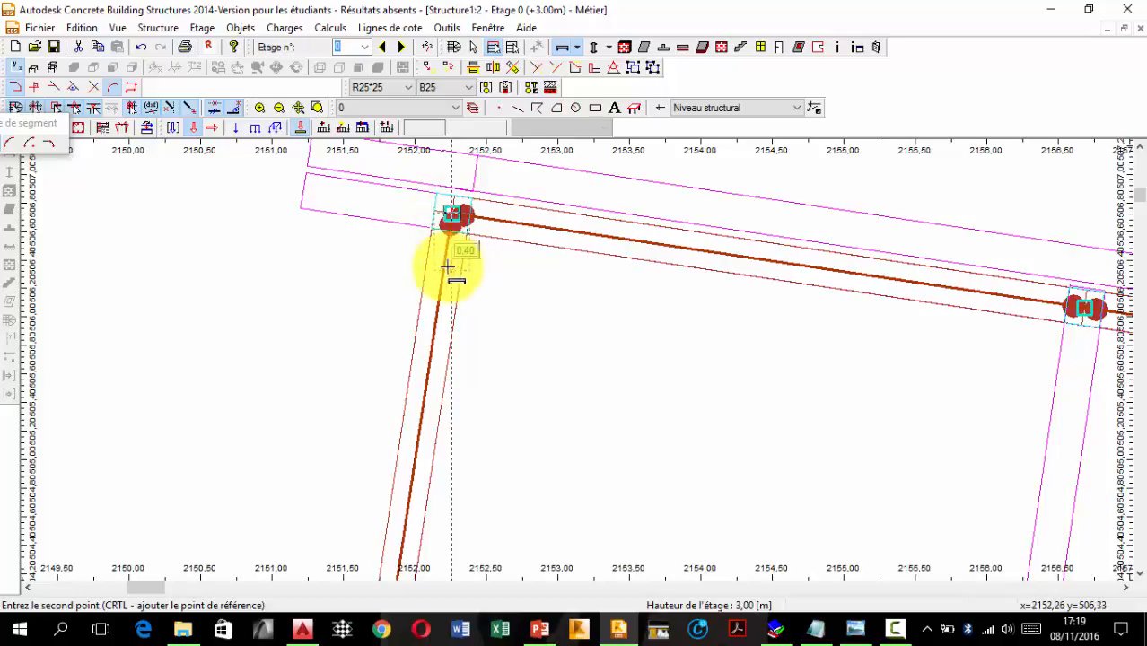
scroll(442, 256, down, 6)
middle_drag(443, 327, 400, 245)
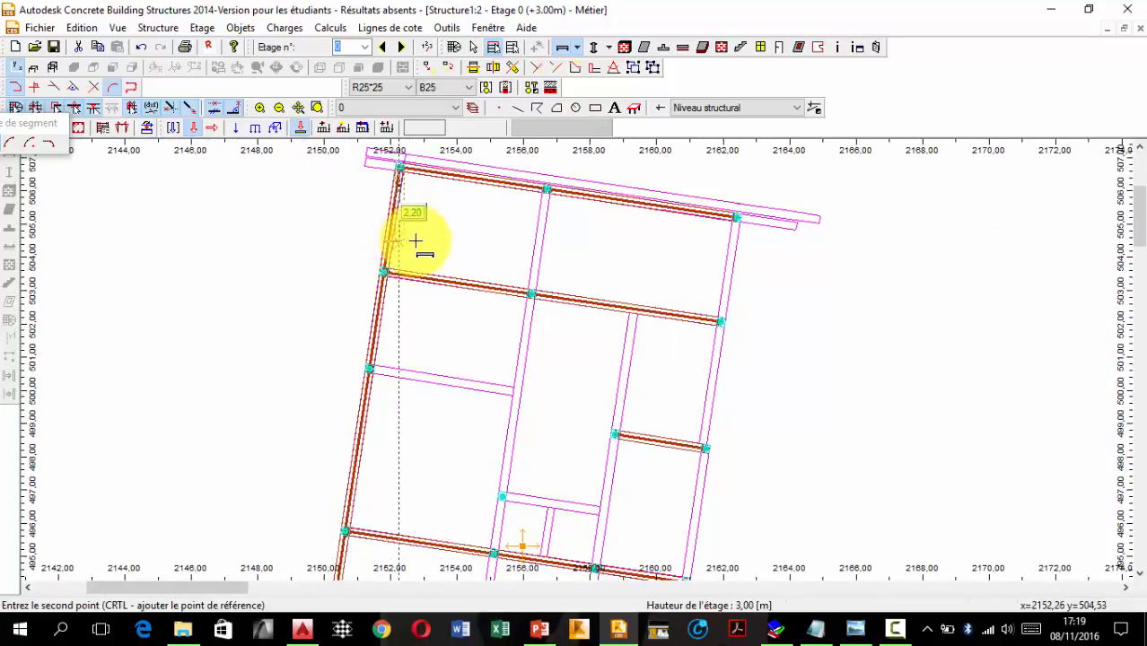
key(Escape)
Draw an R25*25 right-edge beam from the bottom-right corner column up to the second-row column
scroll(589, 277, down, 3)
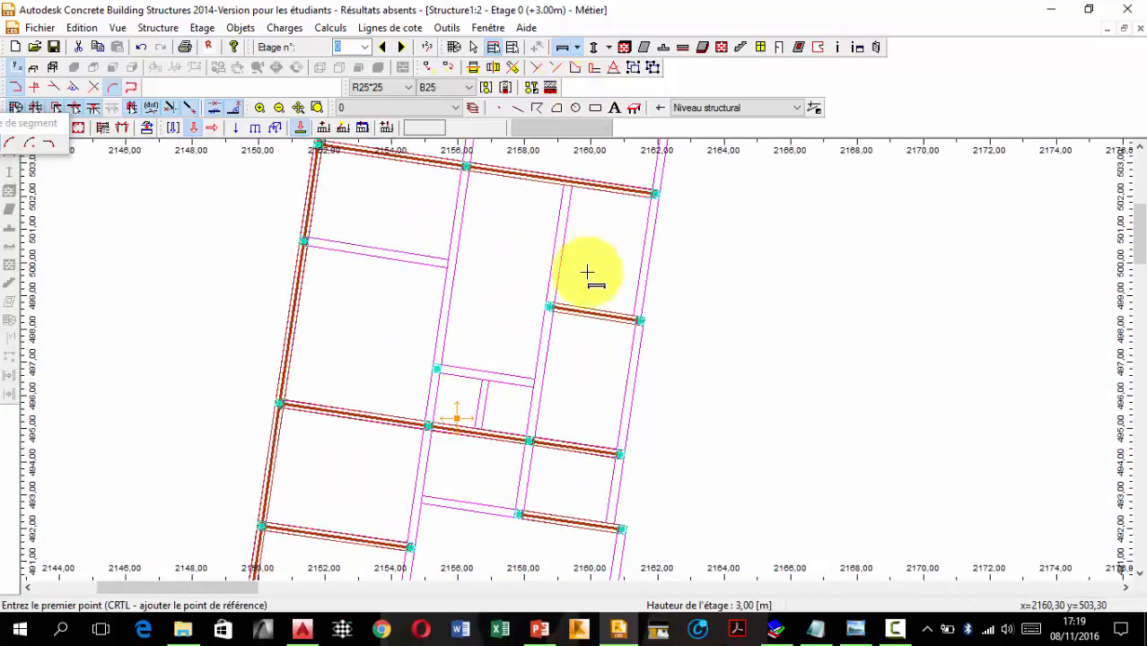
scroll(492, 427, up, 6)
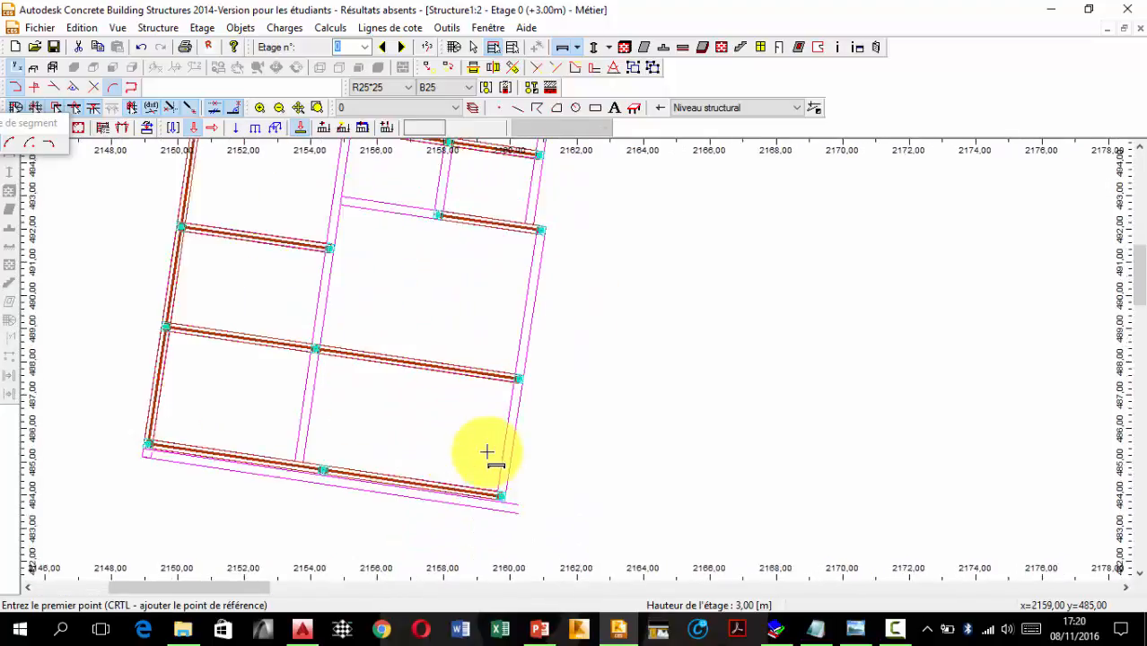
scroll(512, 489, up, 3)
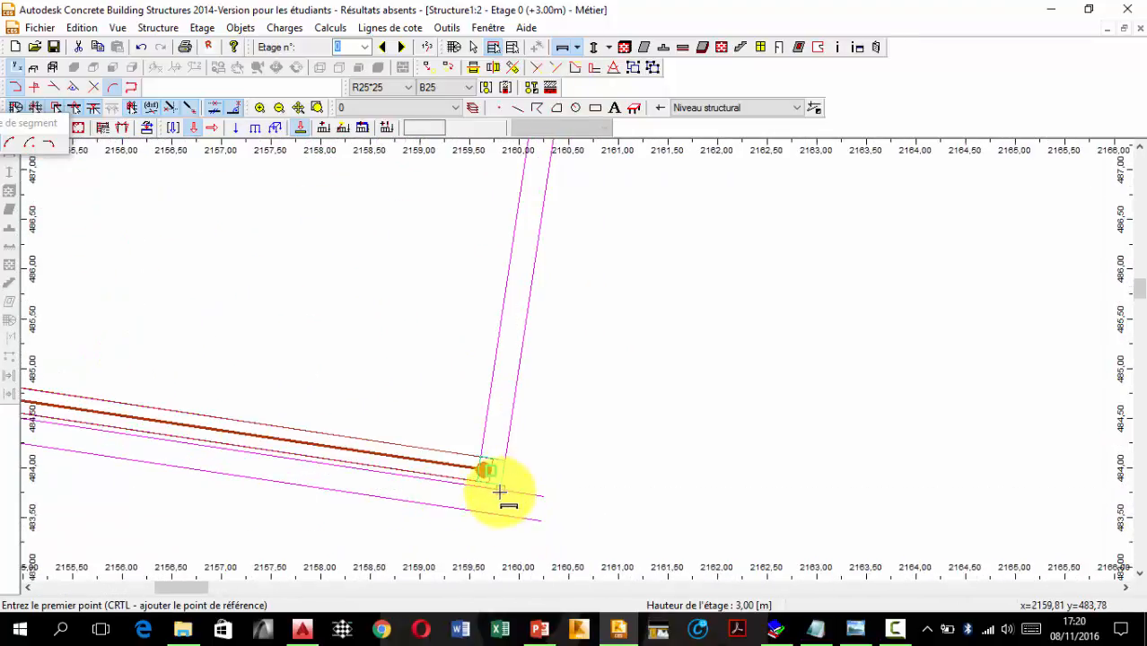
click(489, 470)
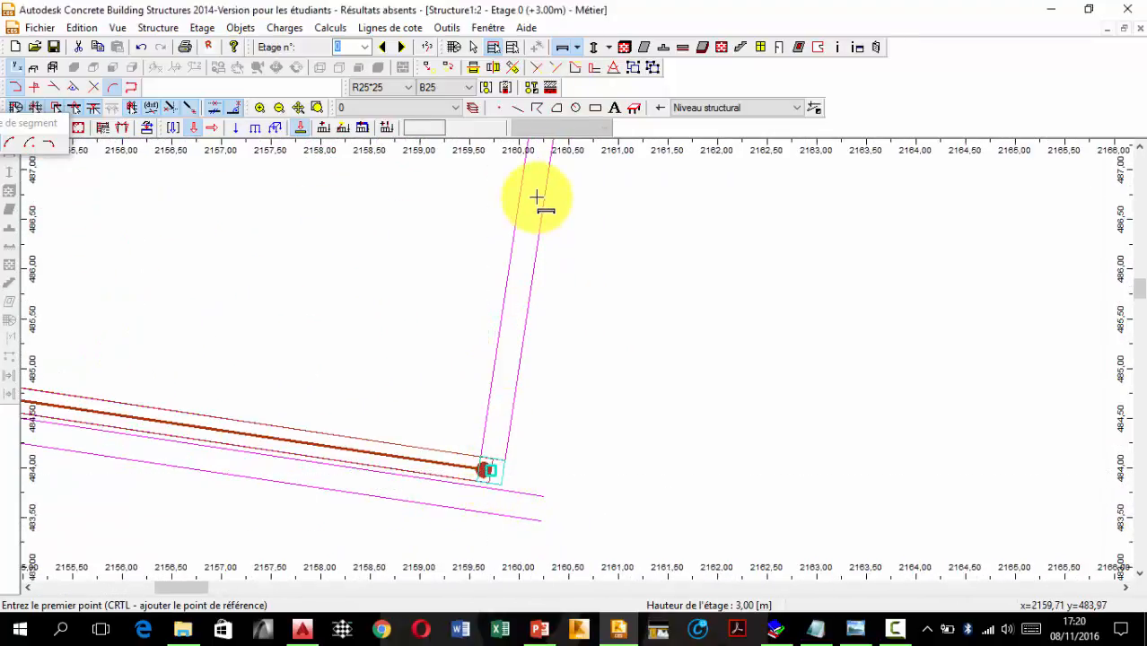
scroll(537, 196, down, 3)
scroll(534, 283, down, 3)
scroll(527, 381, up, 5)
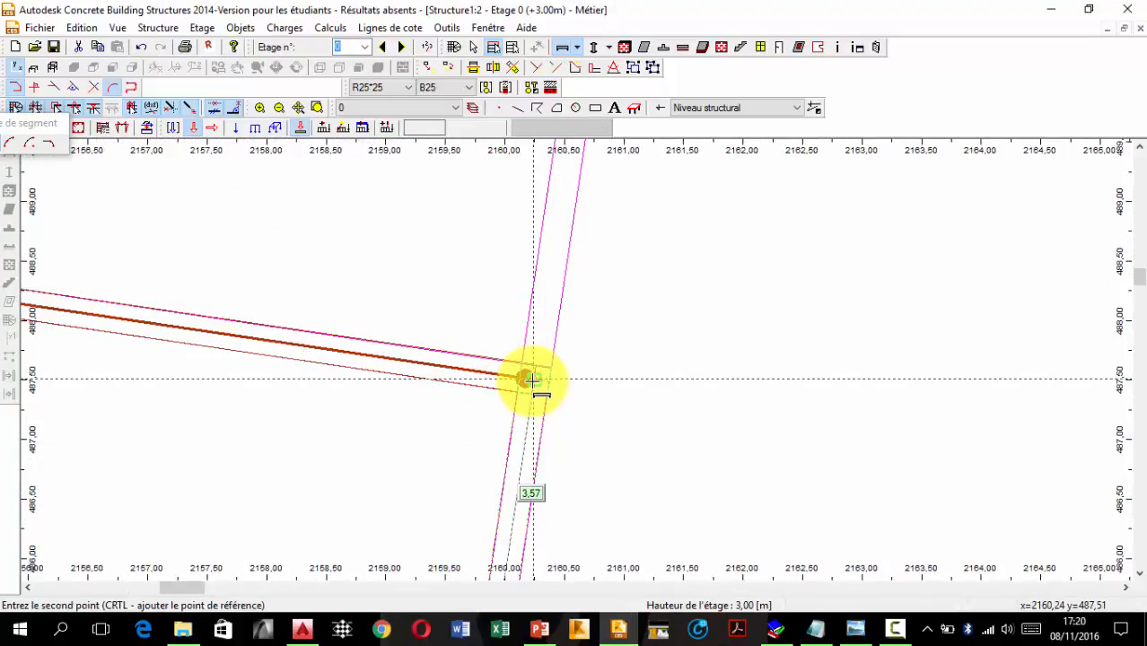
scroll(527, 381, up, 5)
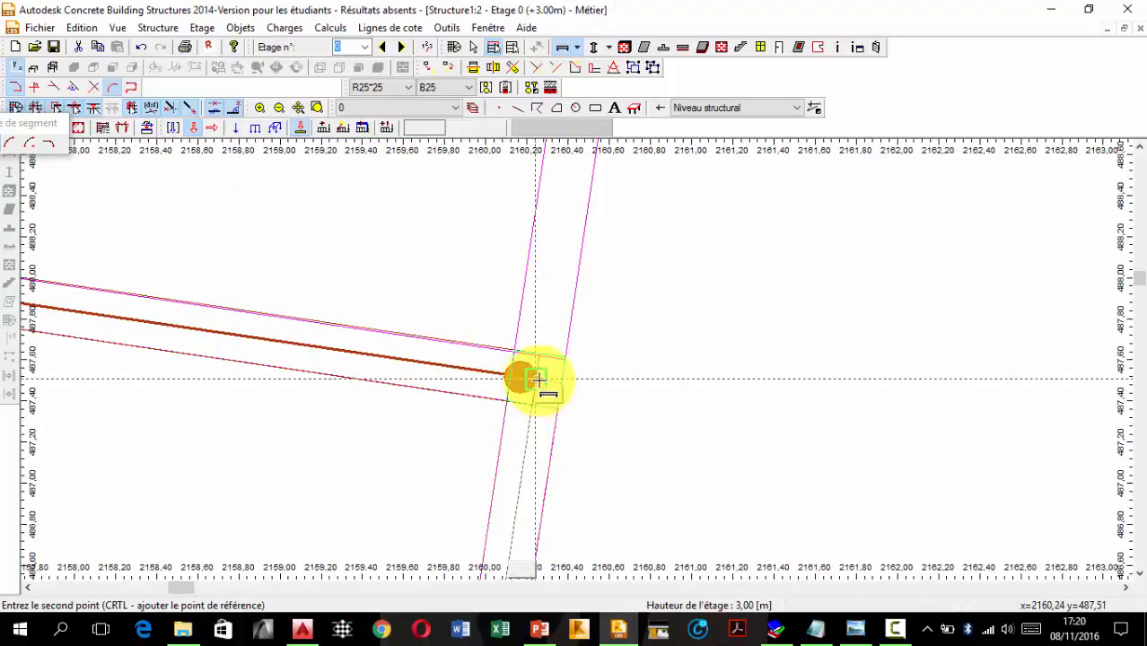
click(539, 381)
Extend the right-edge chain with a beam from the second-row column up to the next right-edge column
scroll(569, 267, down, 5)
middle_drag(538, 248, 495, 447)
scroll(559, 290, up, 4)
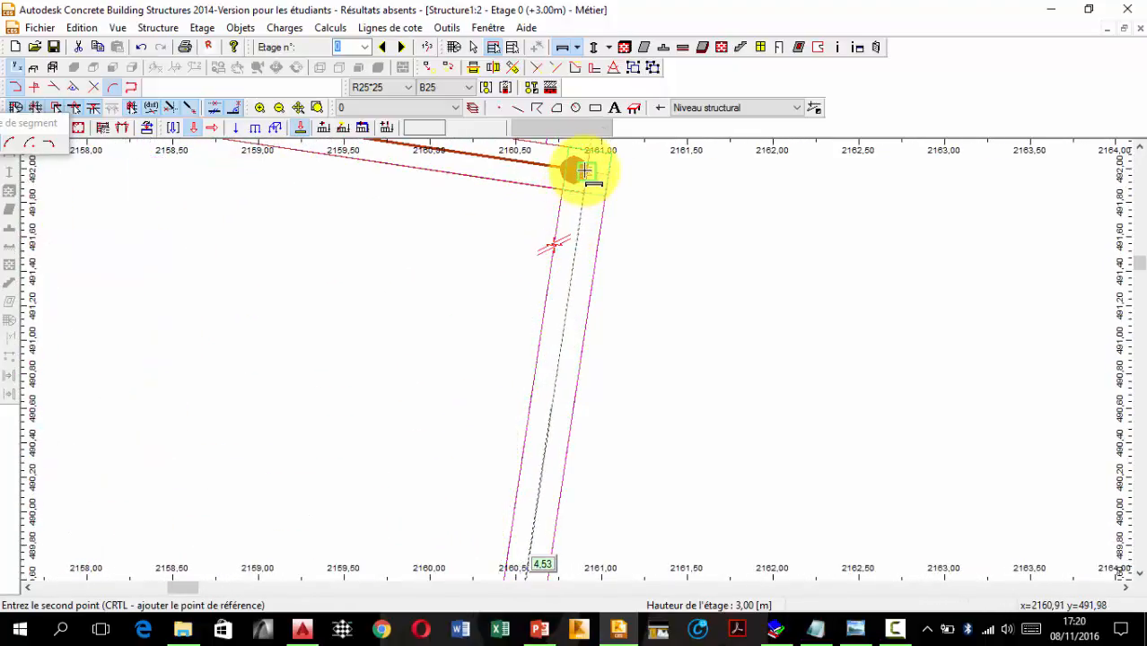
click(584, 170)
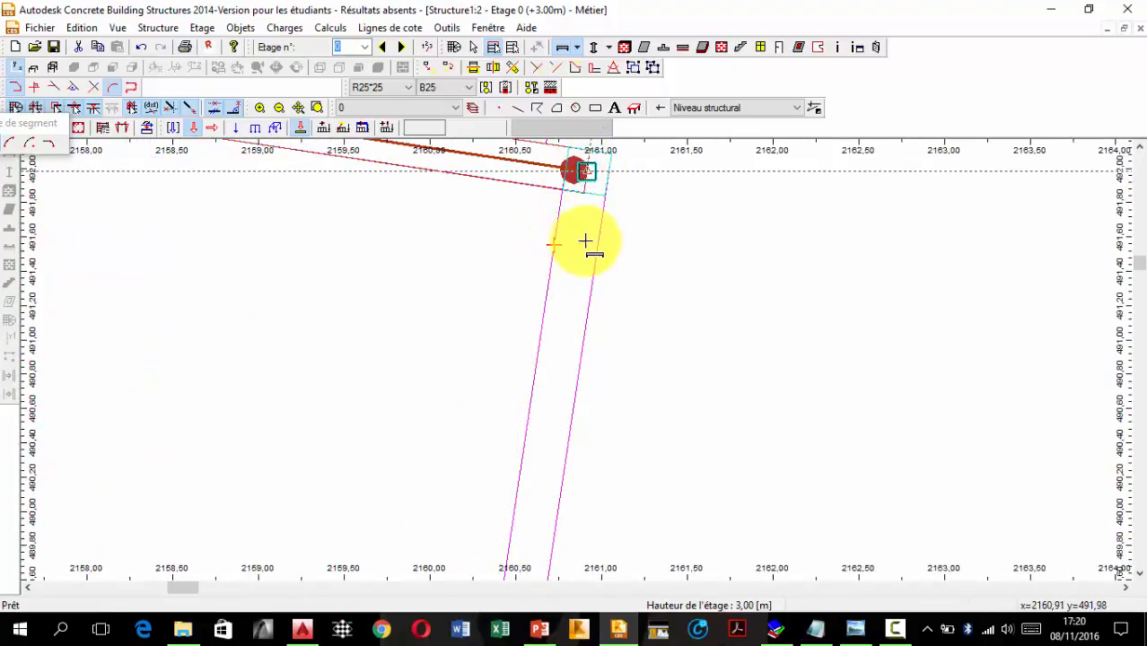
End the right-edge chain and draw an R25*25 beam from the top row's middle column down to the middle column of the row below
scroll(585, 238, down, 4)
scroll(585, 237, down, 3)
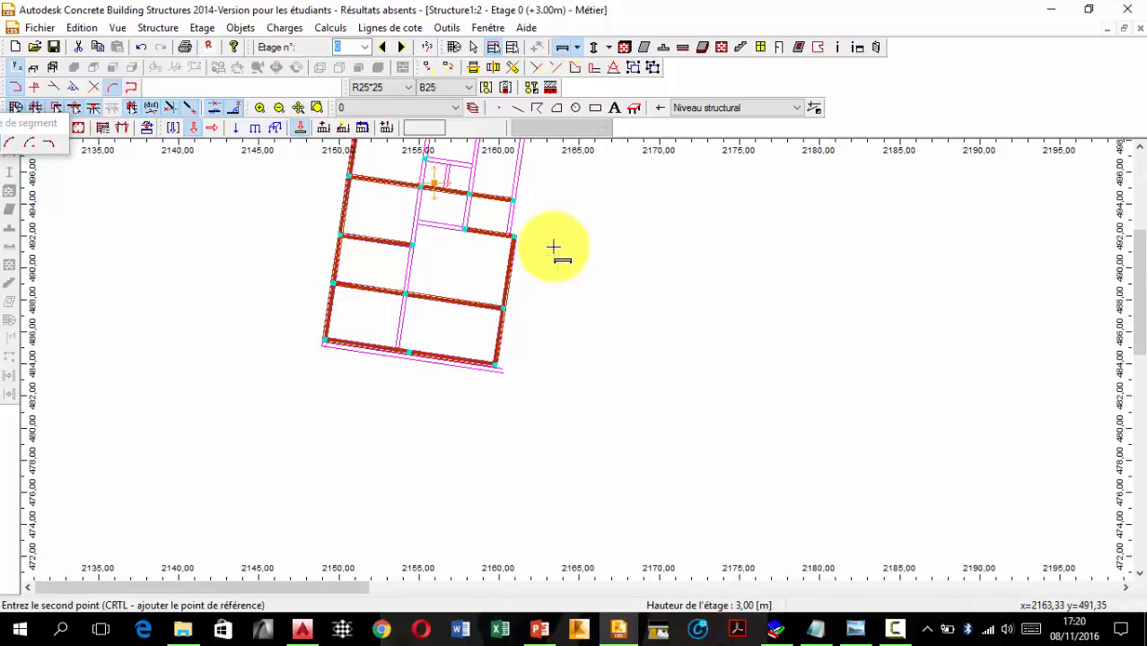
key(Escape)
scroll(397, 353, up, 4)
middle_drag(417, 233, 417, 366)
scroll(420, 354, down, 2)
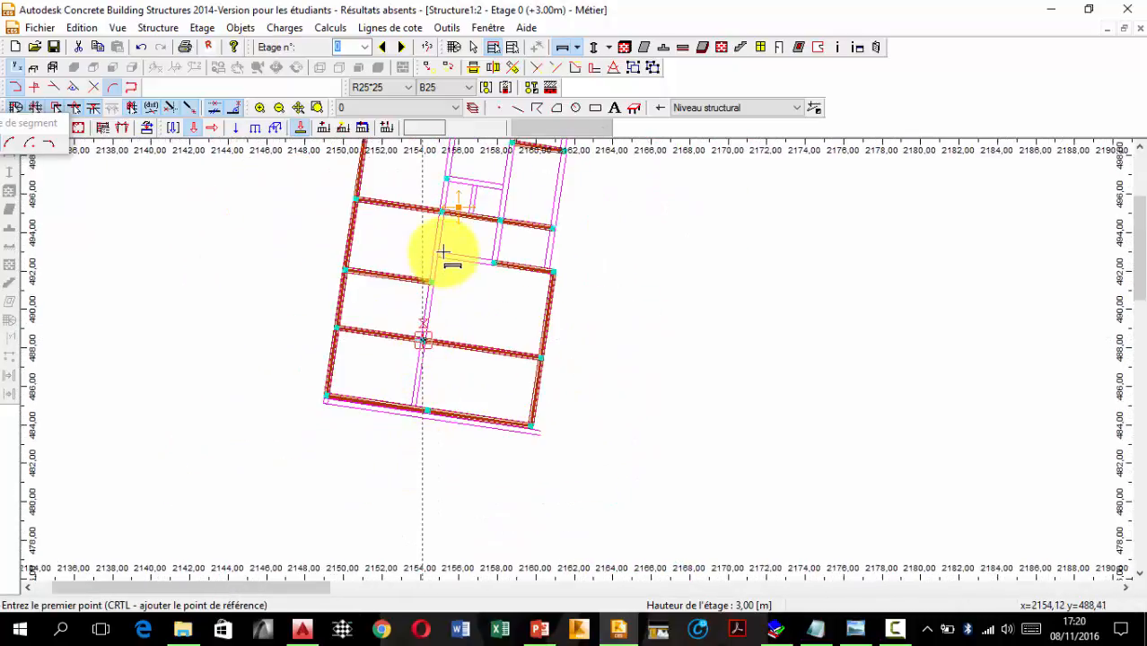
middle_drag(444, 252, 440, 489)
scroll(461, 320, up, 6)
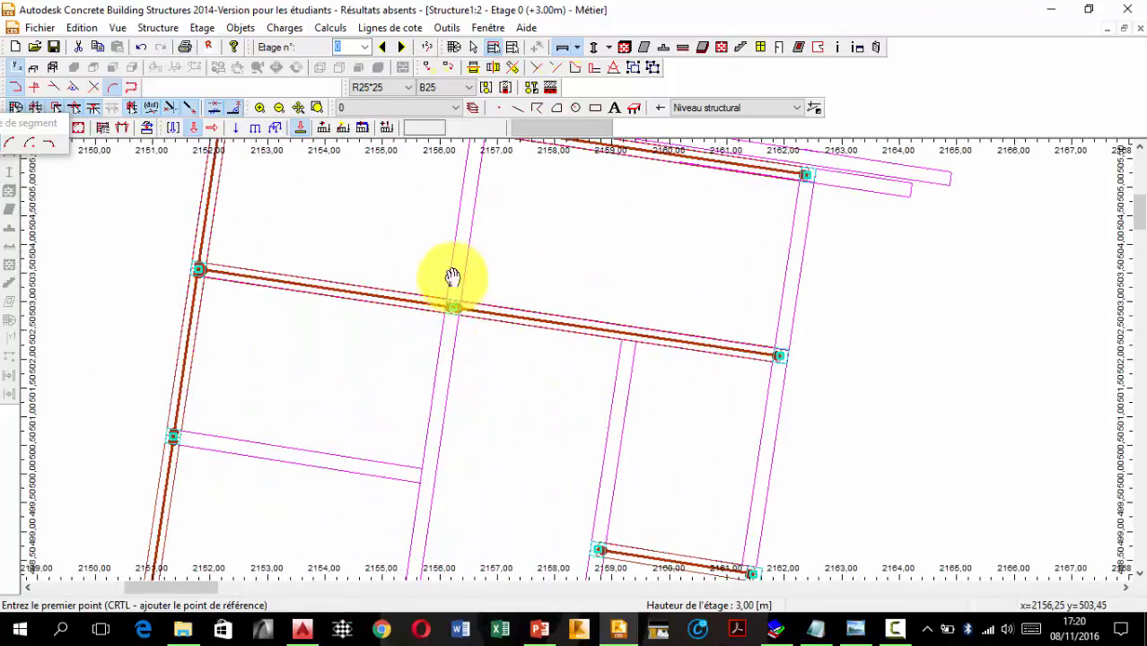
middle_drag(452, 276, 454, 402)
click(481, 252)
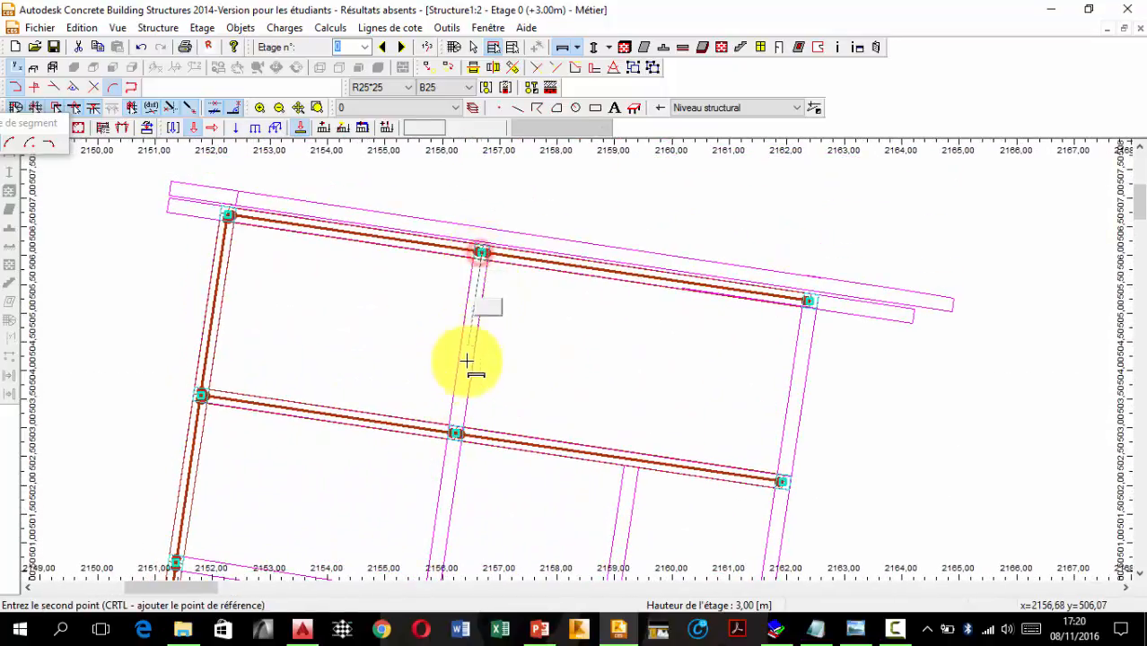
click(455, 433)
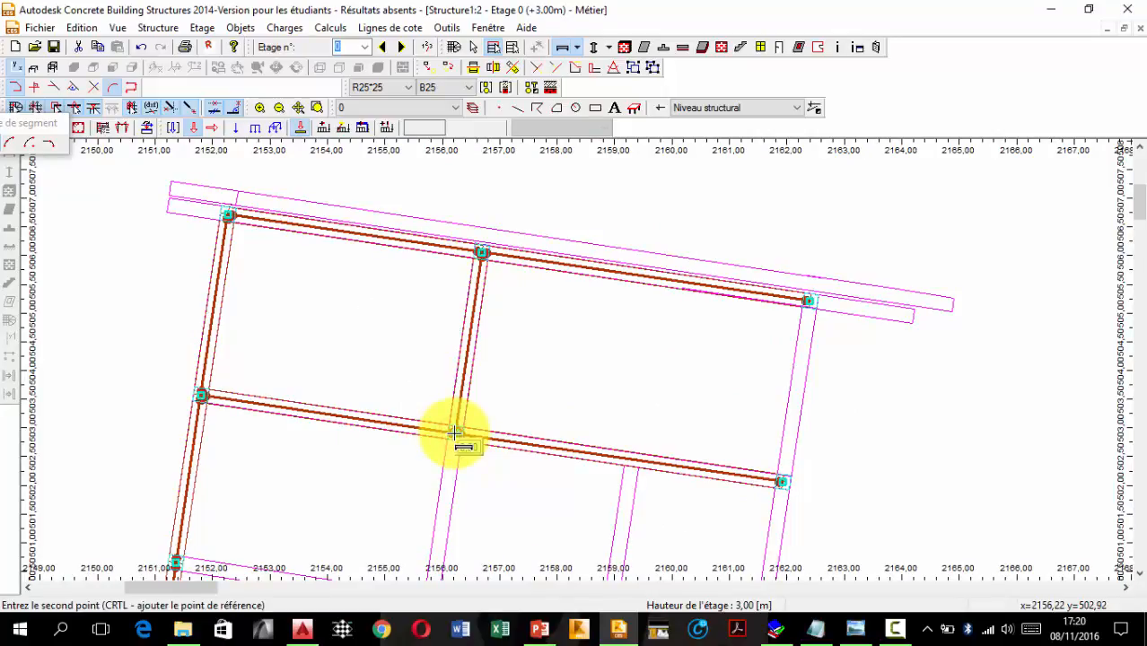
Continue the middle chain with two beams down through the intermediate column at the small inner partition to the four-column row
middle_drag(436, 426, 420, 275)
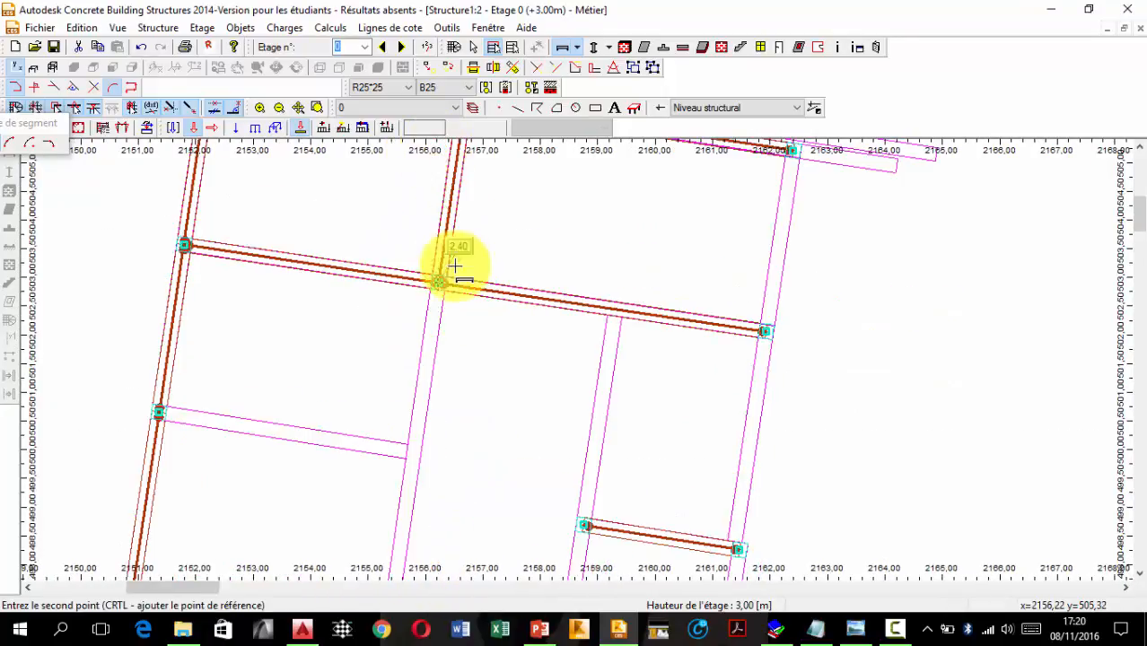
scroll(415, 253, down, 5)
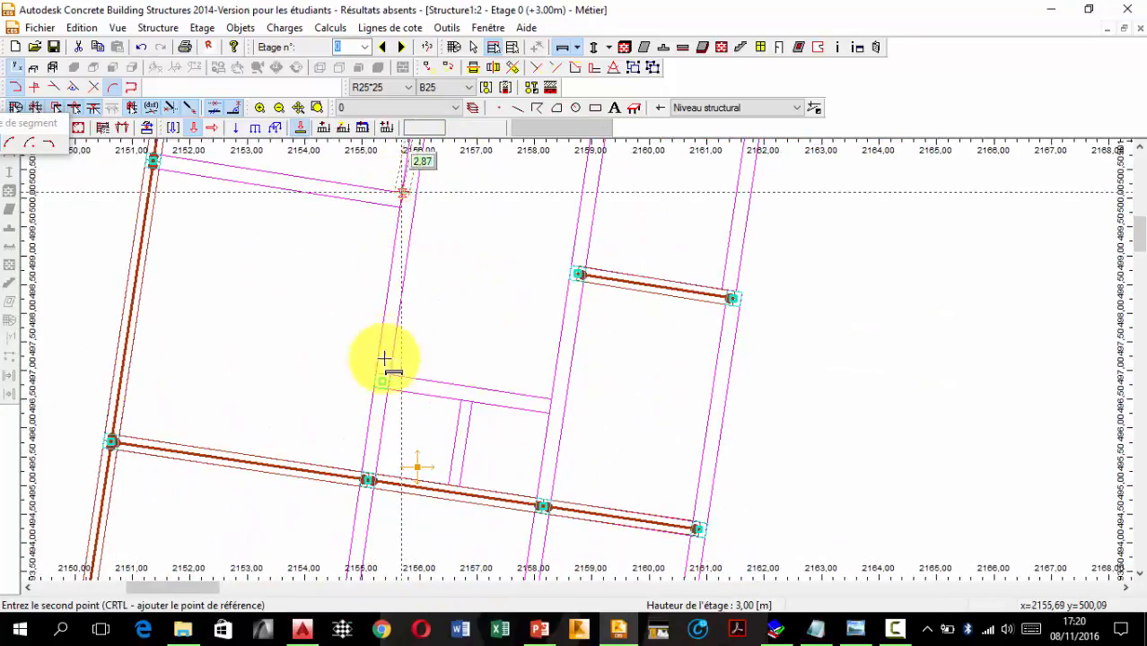
scroll(389, 379, up, 2)
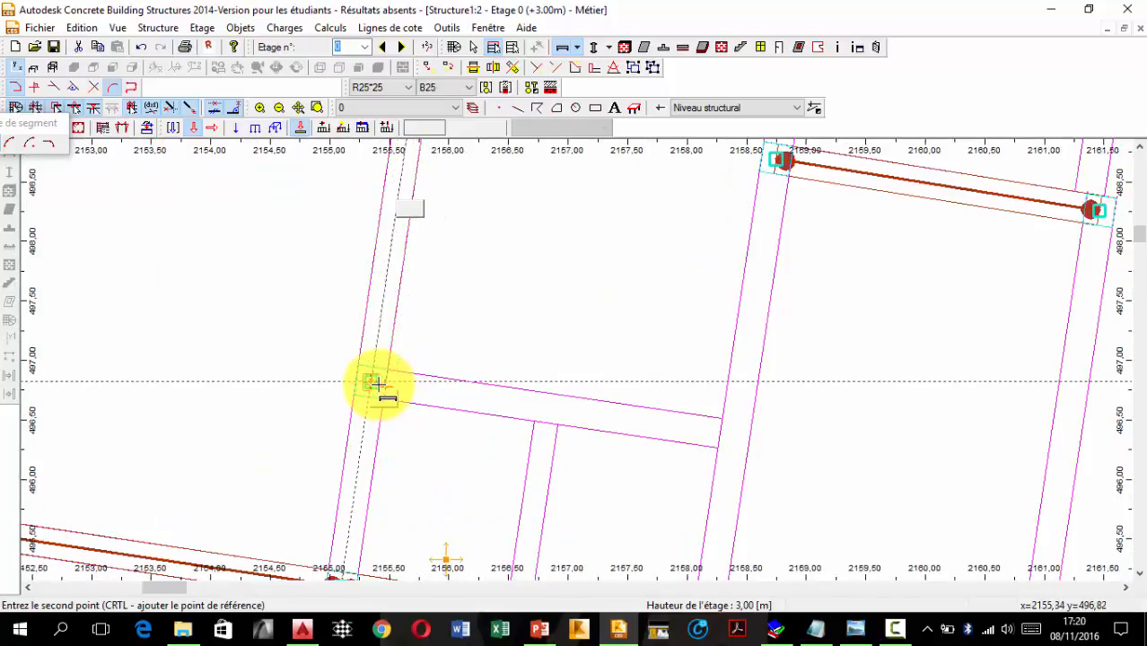
click(377, 384)
scroll(360, 469, down, 3)
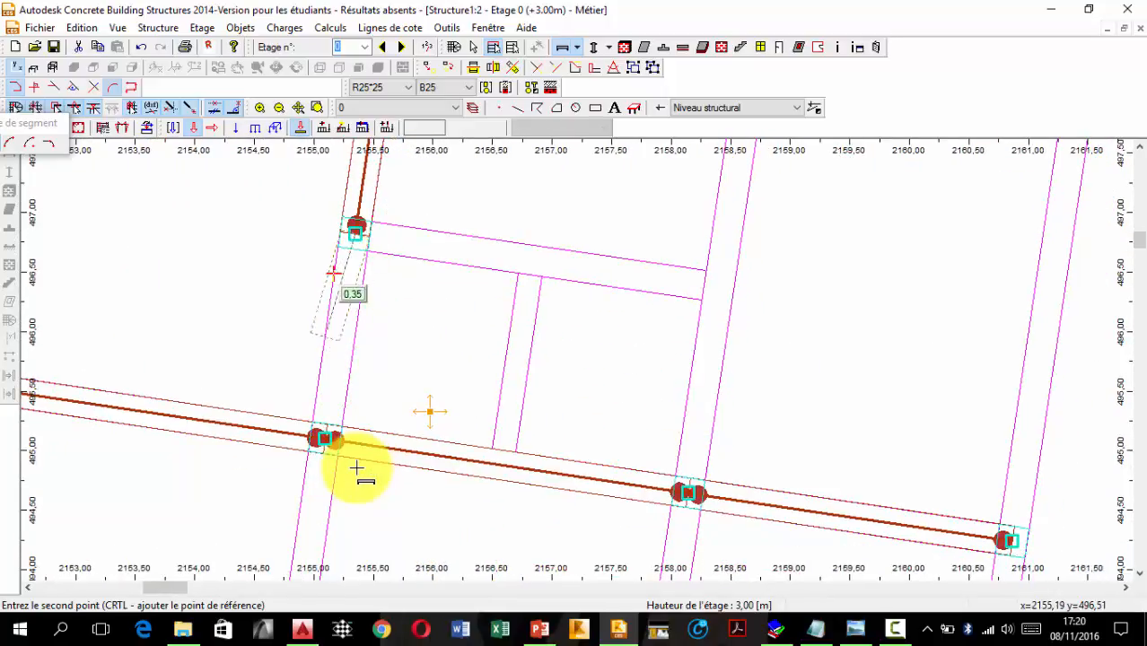
scroll(357, 468, down, 2)
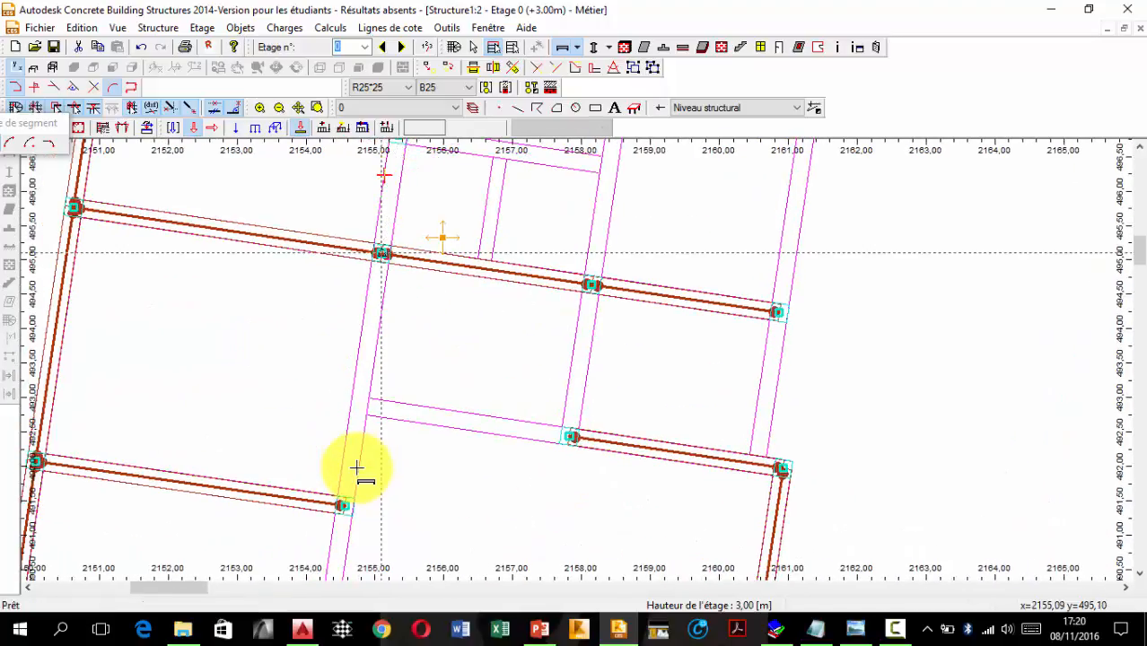
Extend the middle chain with two beams from the four-column row down through the middle columns of the next two rows
scroll(356, 467, down, 5)
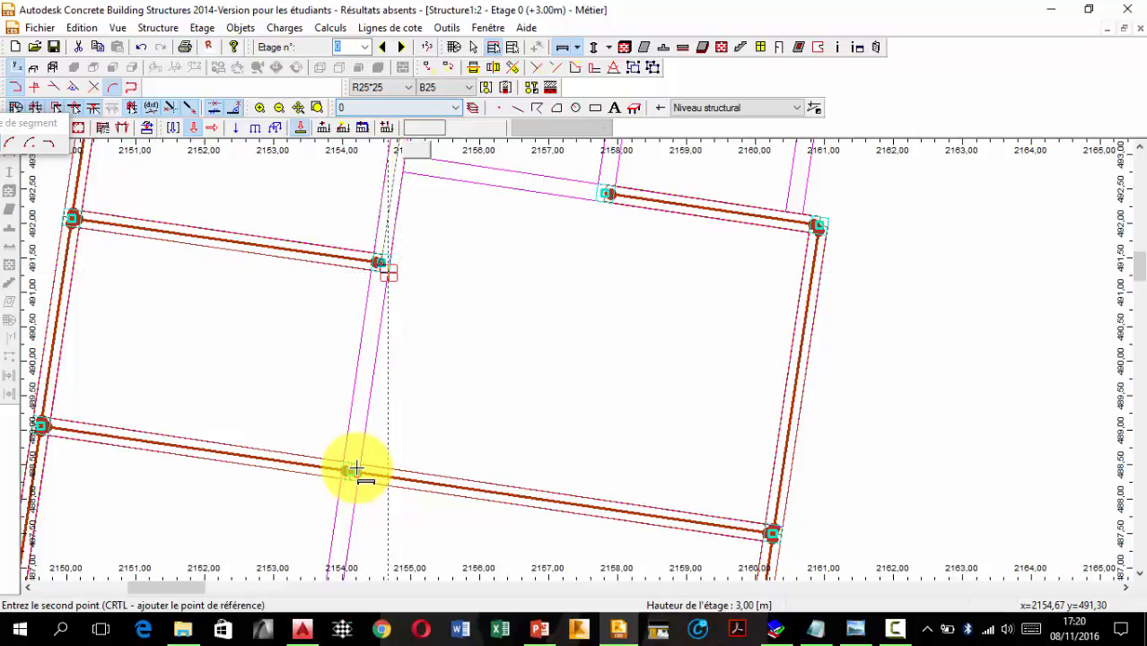
click(382, 265)
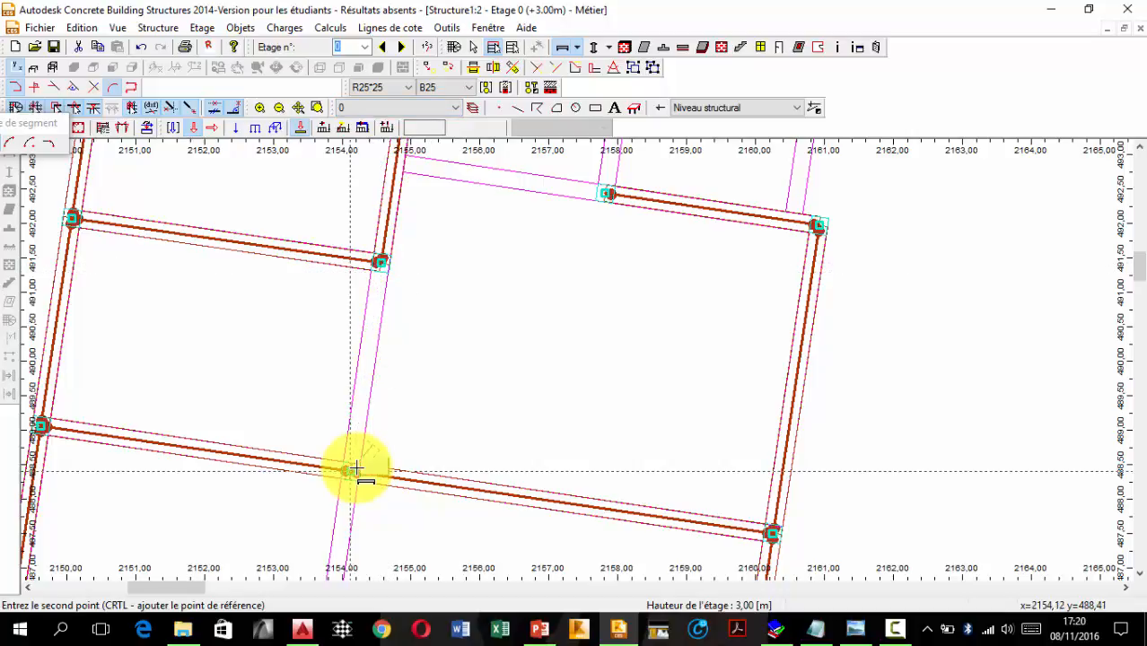
click(356, 468)
Complete the middle chain with a beam about 3.56 m long down to the bottom-edge beam, and end the chain
scroll(356, 468, down, 7)
scroll(356, 468, up, 3)
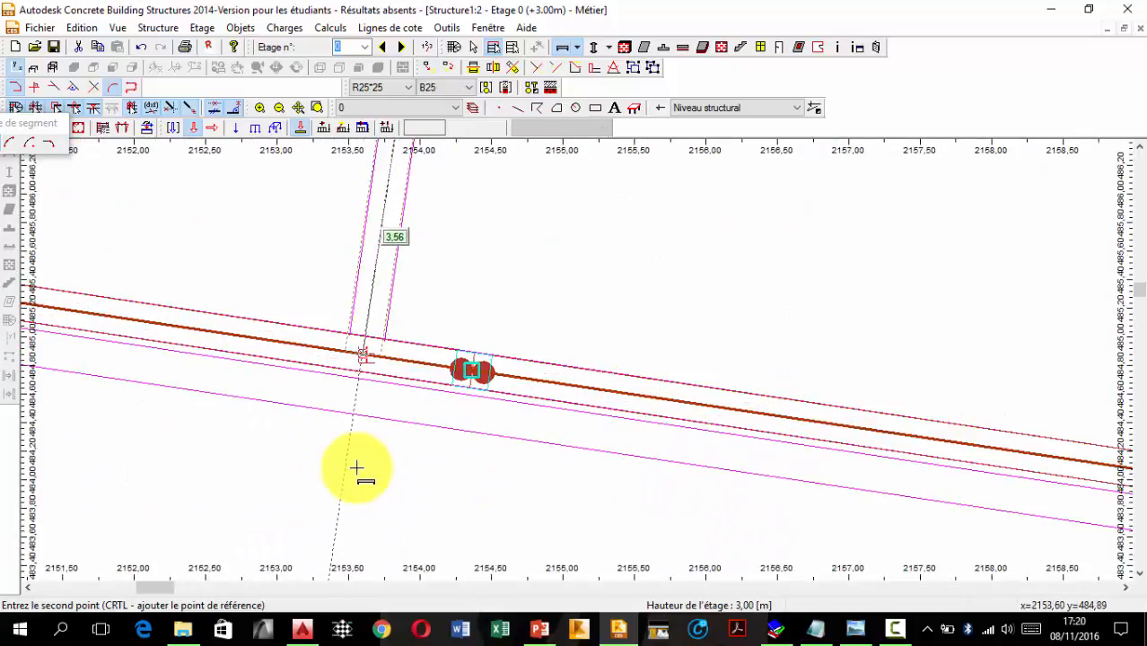
key(Escape)
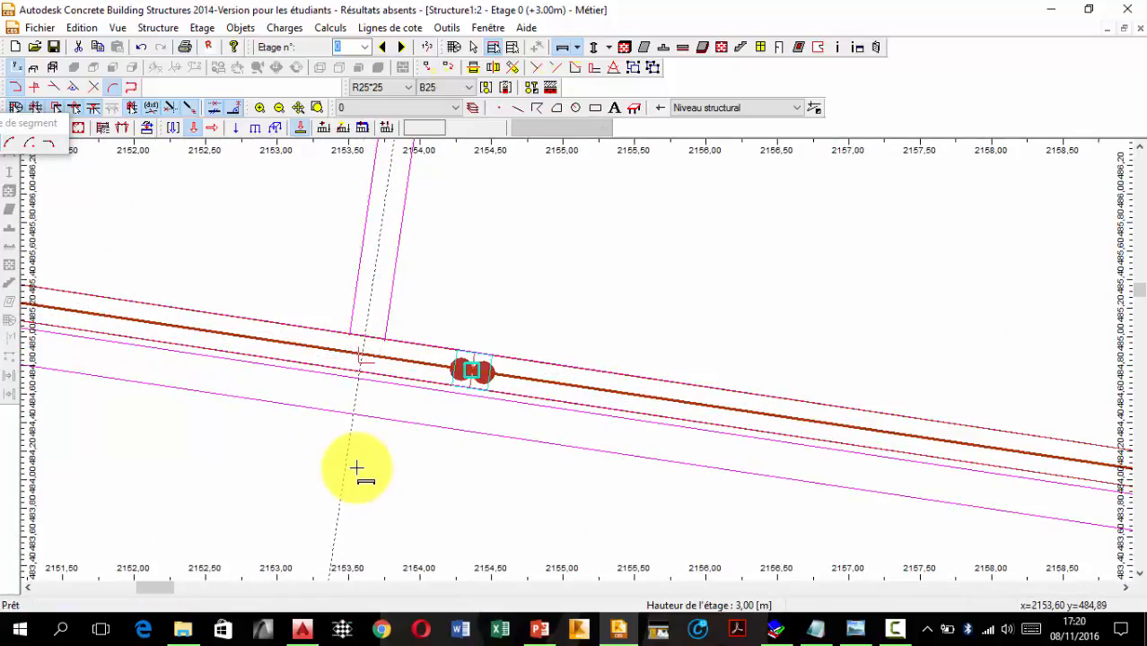
scroll(356, 468, down, 8)
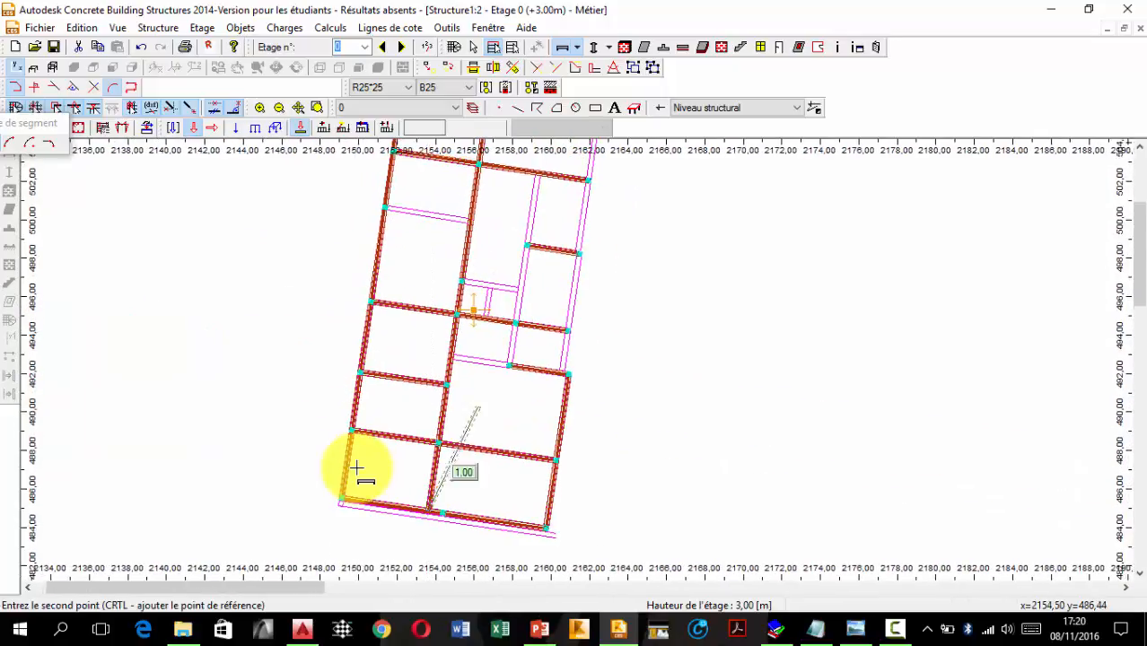
key(Escape)
Draw an R25*25 right-edge beam from the upper short transverse beam's right column down to the four-column row's right column
scroll(356, 468, up, 2)
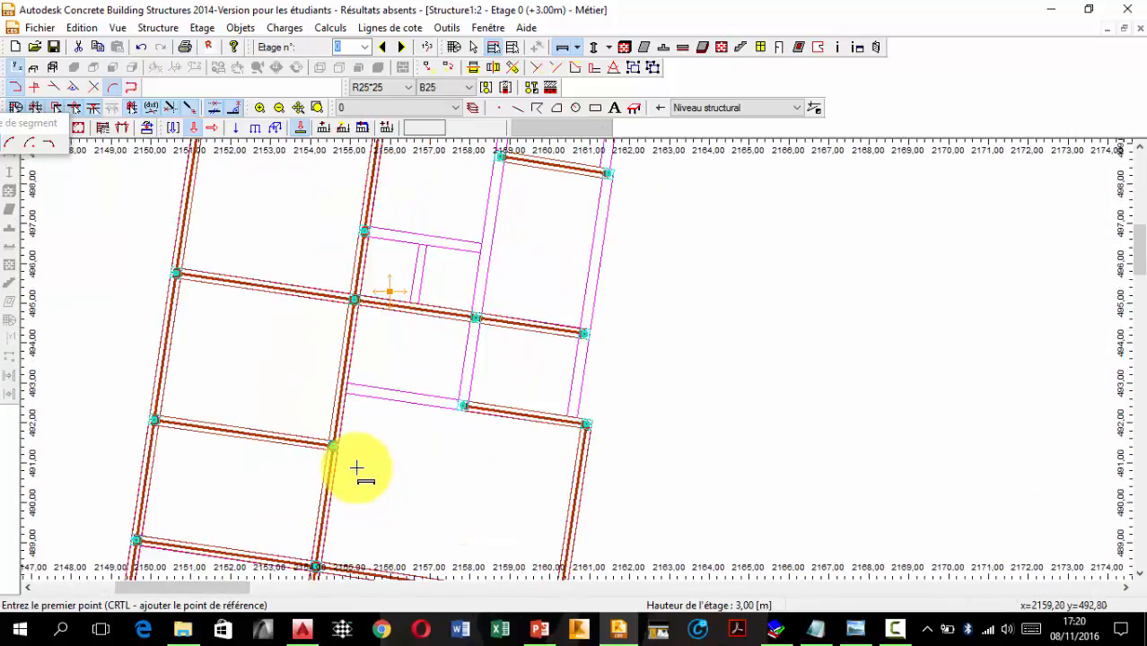
middle_drag(356, 468, 260, 487)
scroll(357, 468, down, 2)
scroll(356, 467, up, 2)
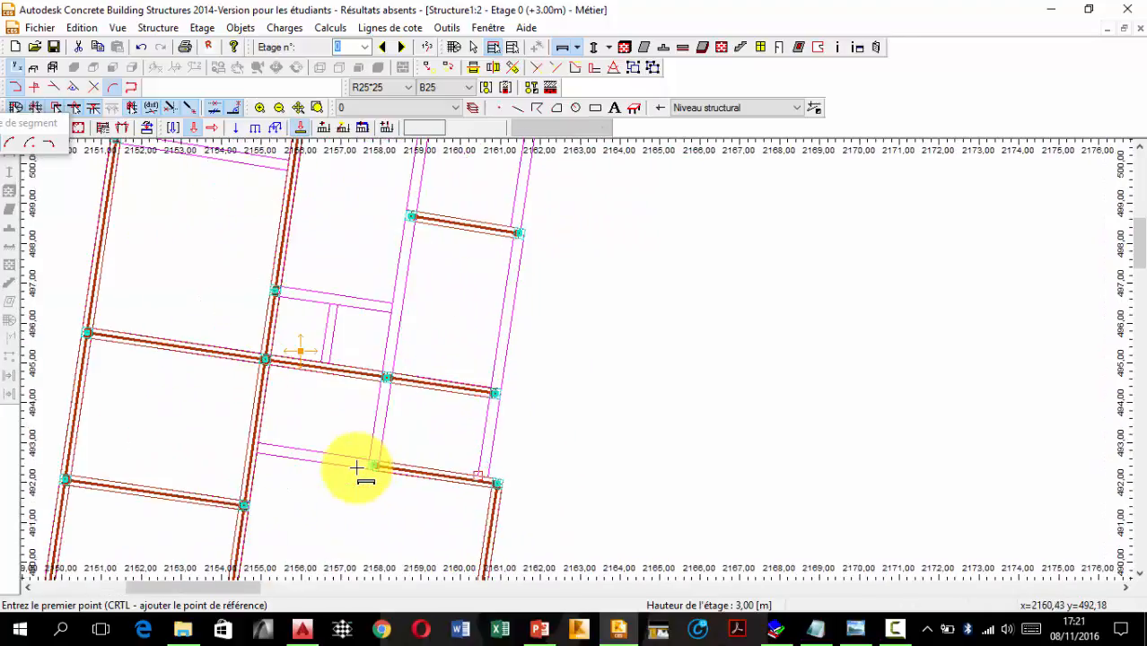
middle_drag(356, 467, 344, 596)
scroll(357, 467, up, 2)
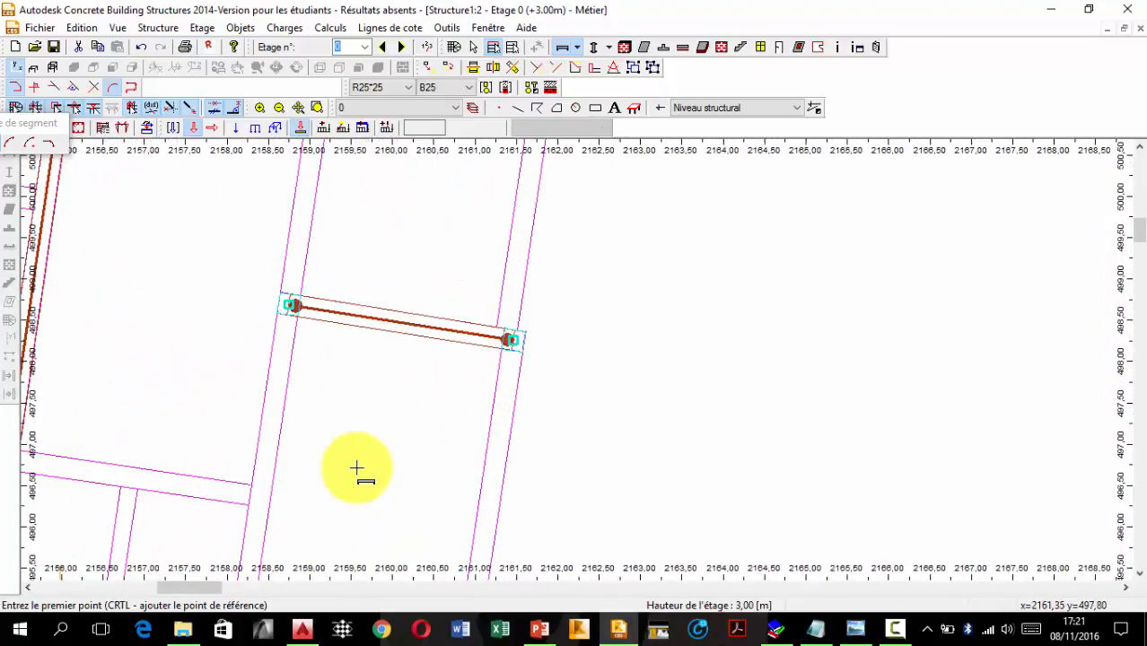
click(512, 340)
middle_drag(490, 471, 487, 217)
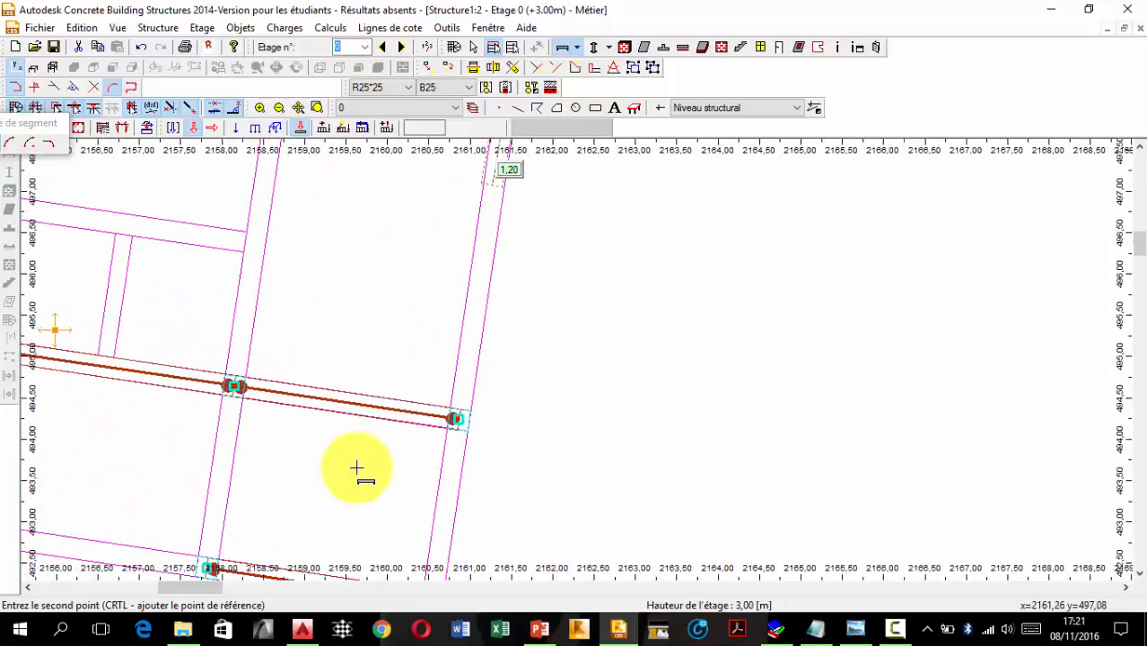
middle_drag(471, 410, 470, 238)
scroll(468, 242, up, 2)
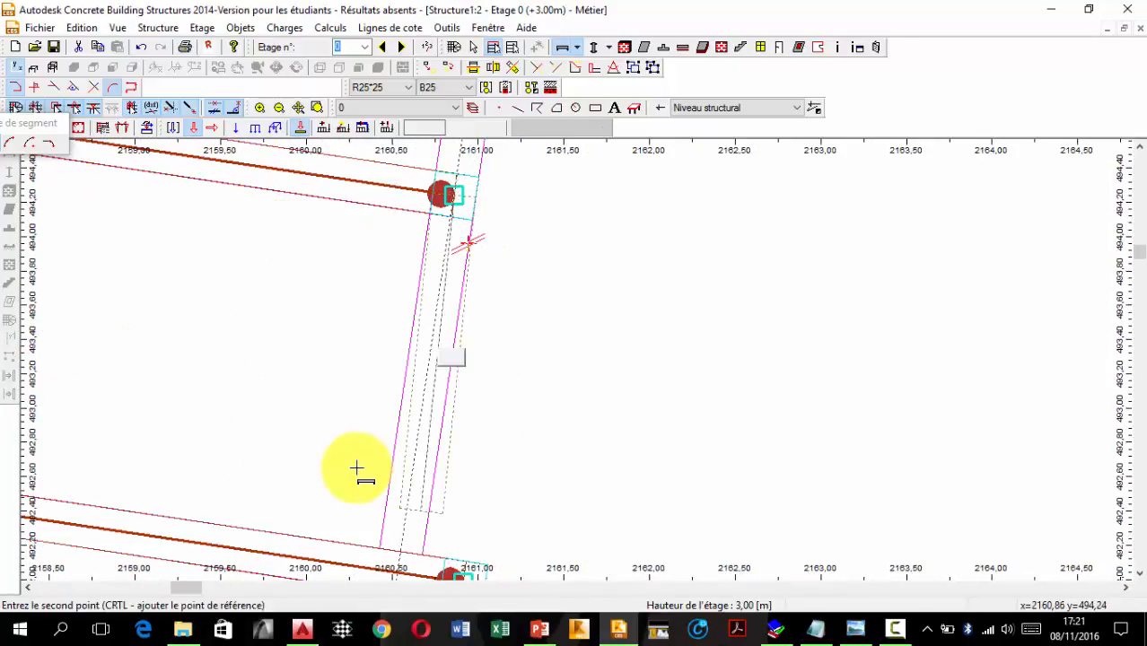
Continue the right-edge chain about 2.23 m down to the lower short transverse beam, beside its right column, and end the chain
middle_drag(402, 538, 395, 385)
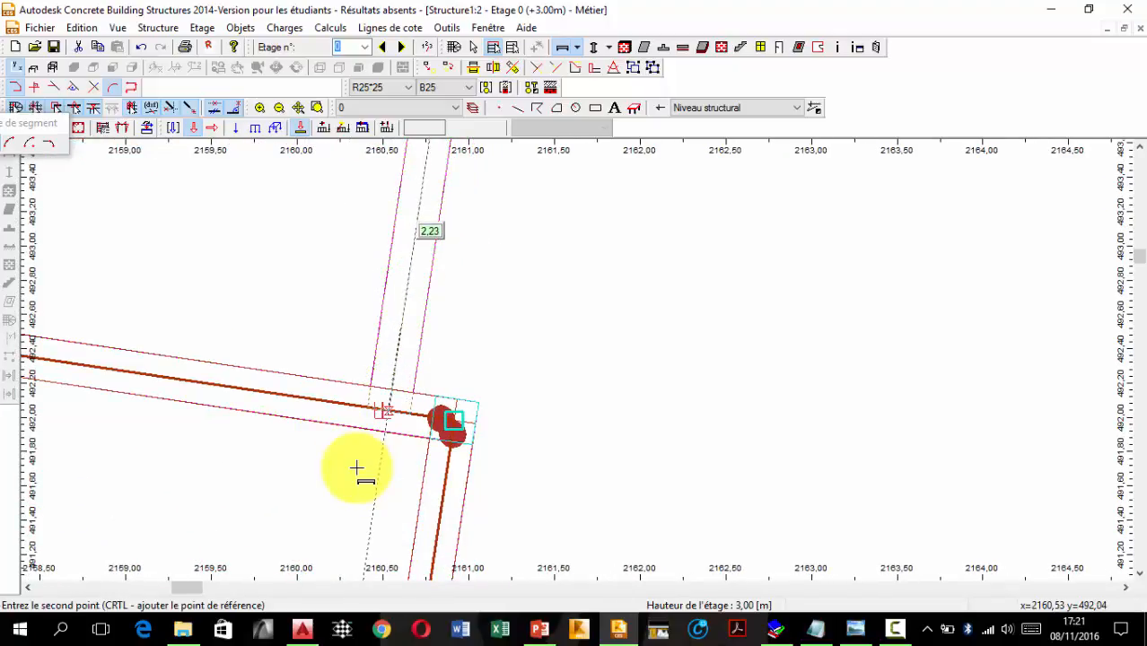
scroll(386, 405, down, 2)
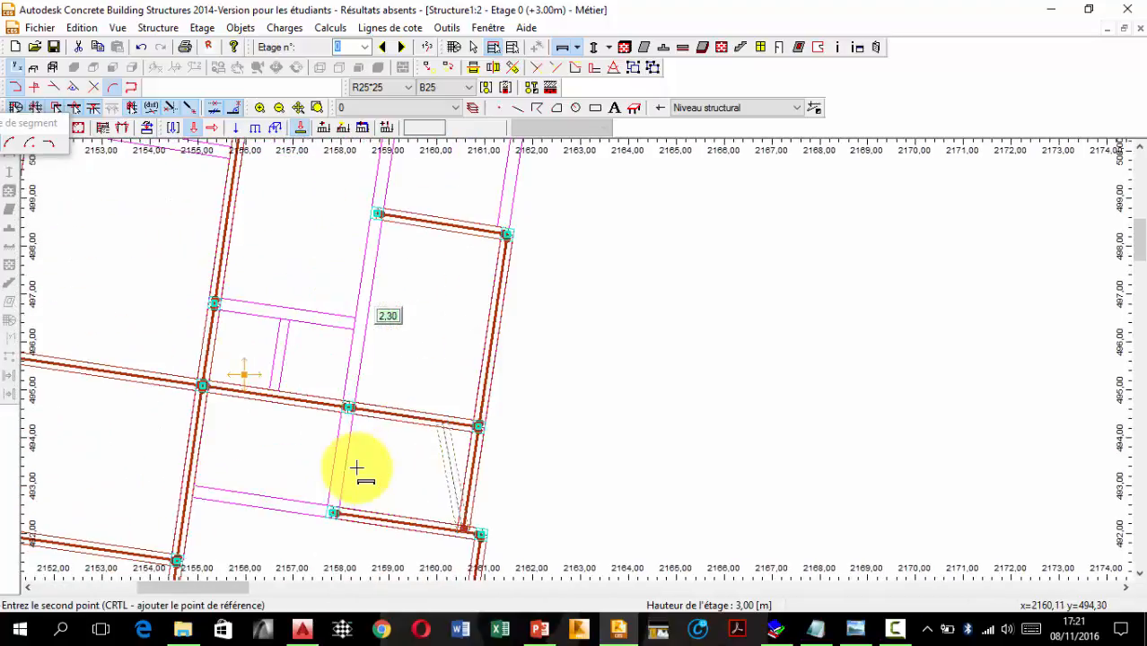
middle_drag(356, 468, 404, 520)
key(Escape)
Draw an R25*25 beam about 3.25 m long from the top-right corner column down to the right-edge column of the row below
middle_drag(354, 307, 356, 467)
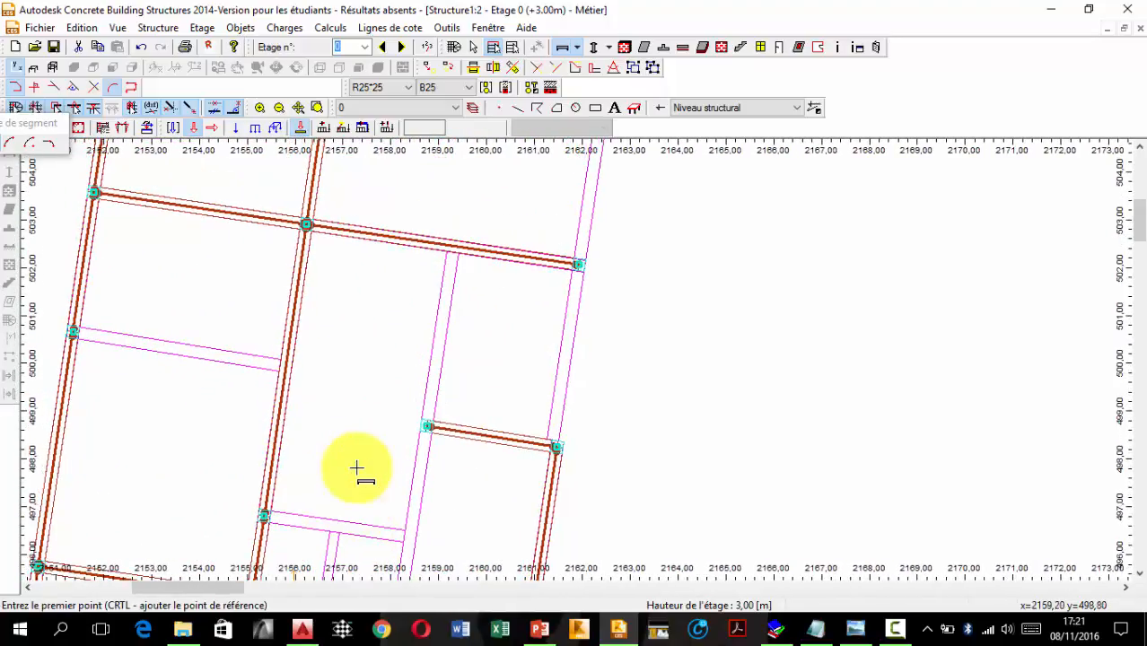
scroll(356, 467, up, 3)
scroll(357, 468, down, 2)
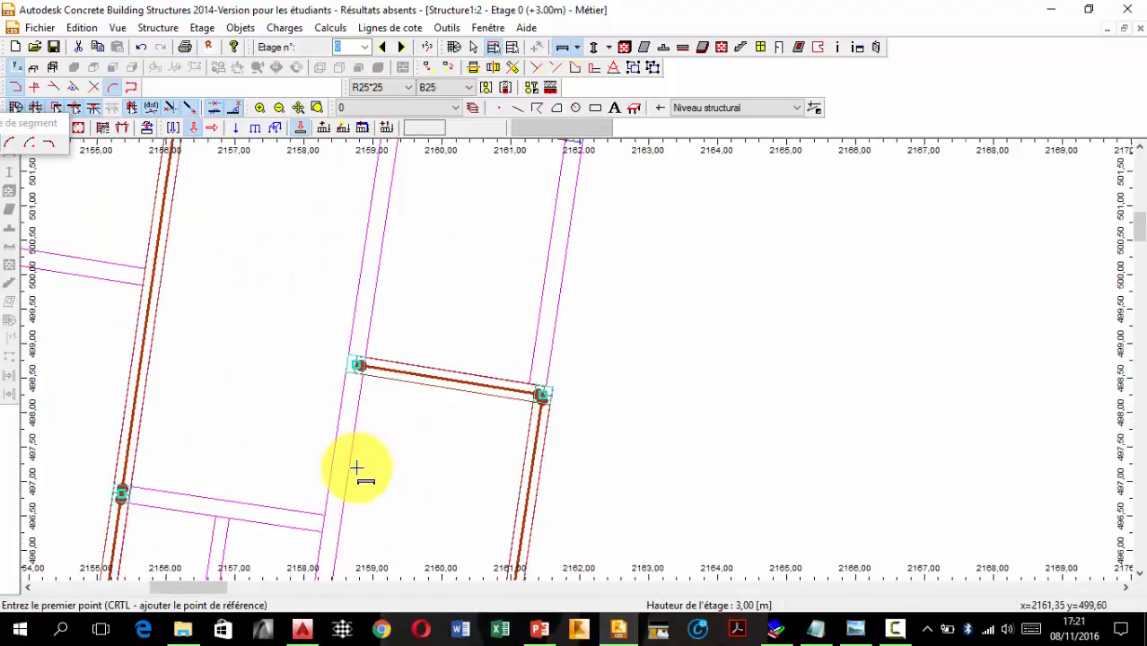
scroll(356, 467, down, 2)
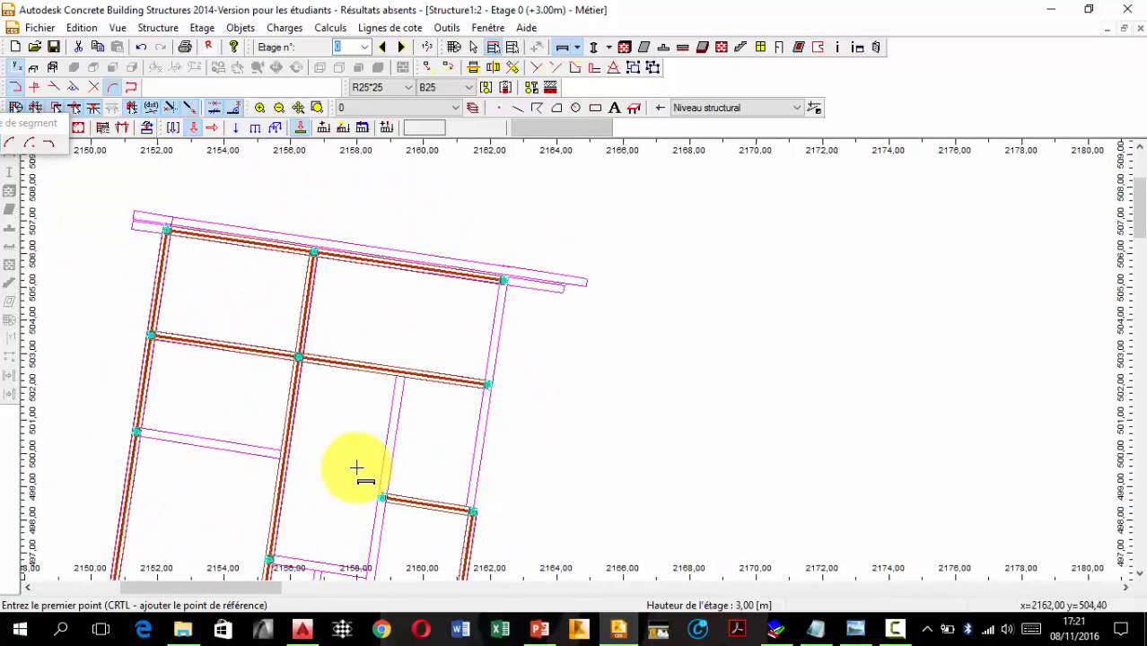
scroll(357, 467, up, 5)
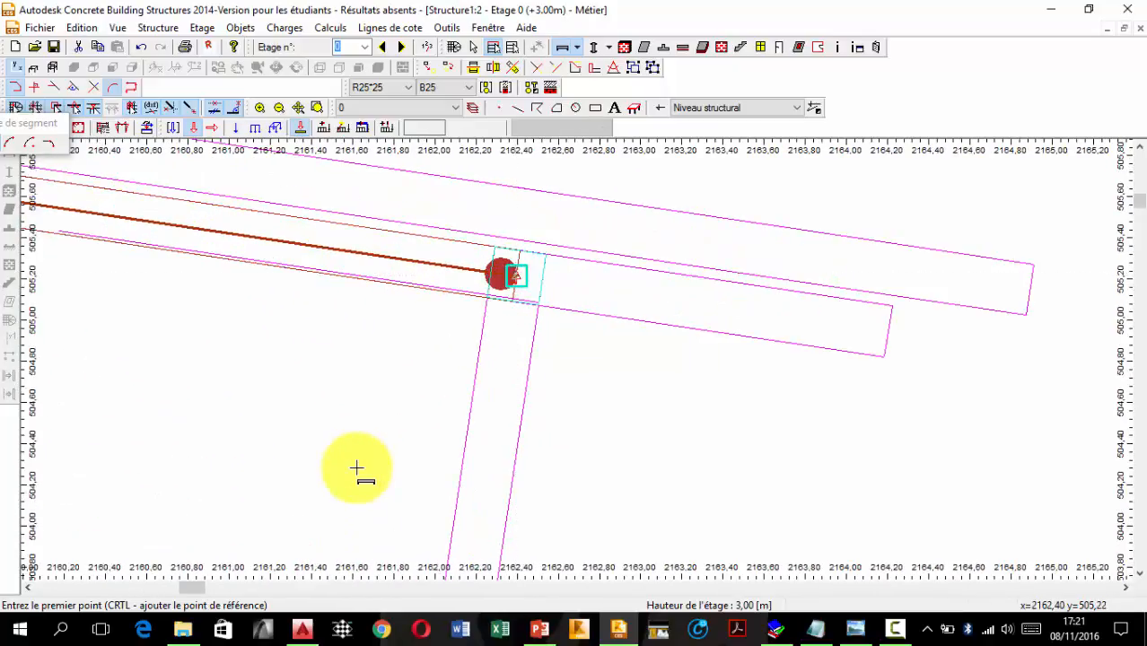
scroll(356, 468, down, 2)
middle_drag(356, 467, 357, 398)
scroll(356, 467, up, 2)
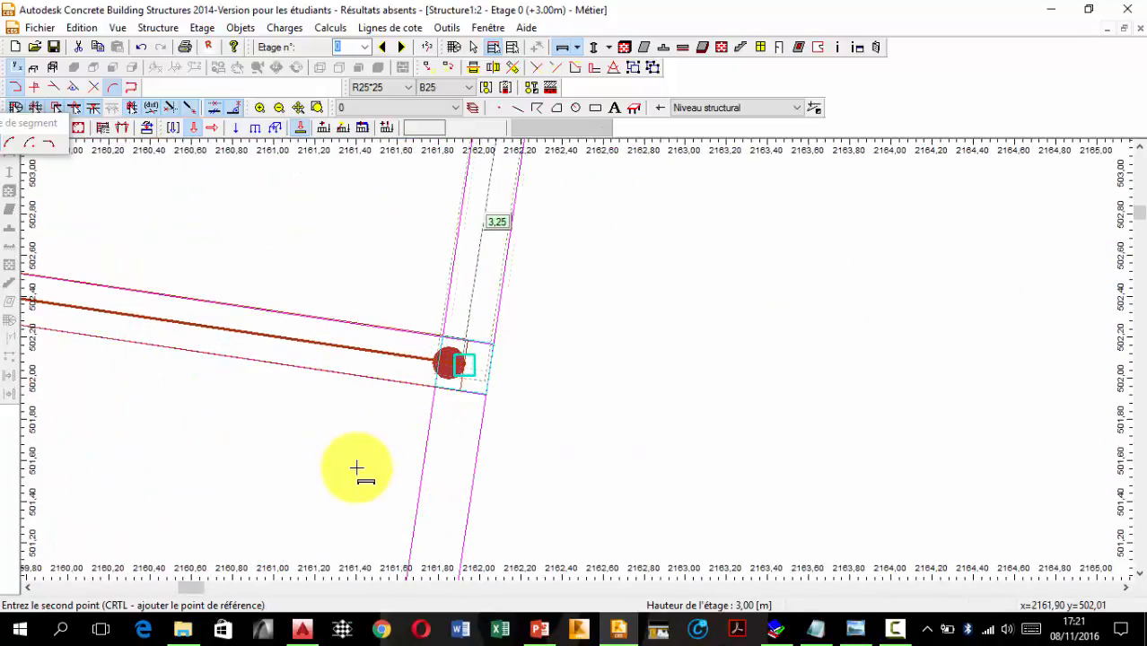
click(464, 364)
Extend the right-edge chain down to the upper short transverse beam, beside its right column, and end the chain
middle_drag(414, 454, 424, 239)
scroll(438, 234, down, 2)
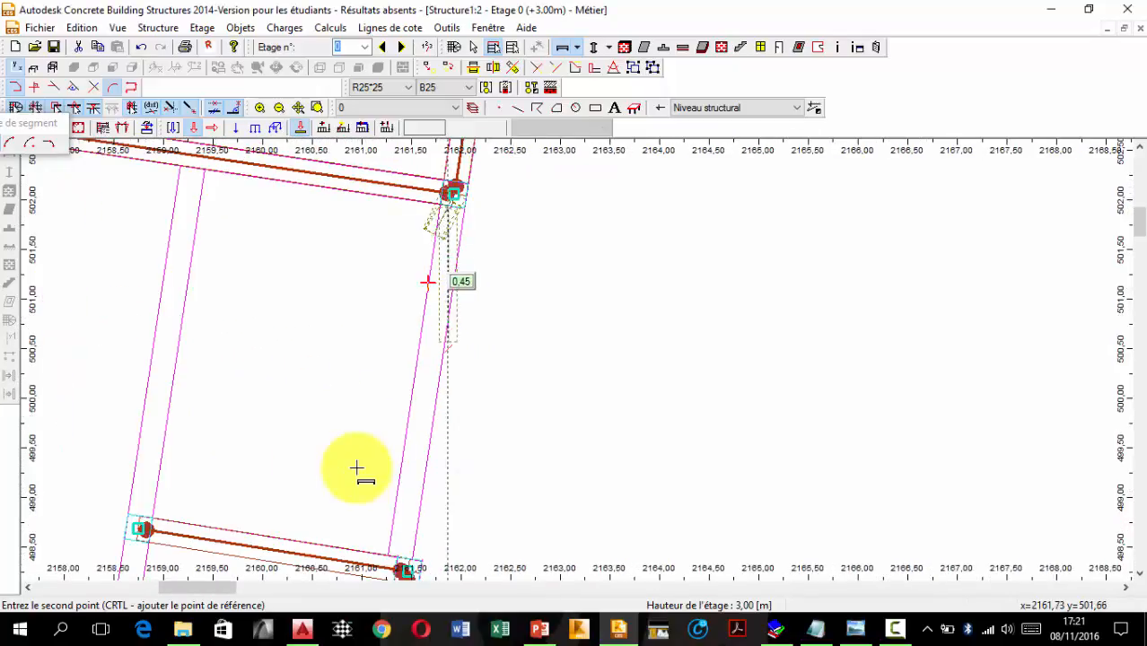
scroll(453, 511, down, 1)
middle_drag(453, 512, 446, 244)
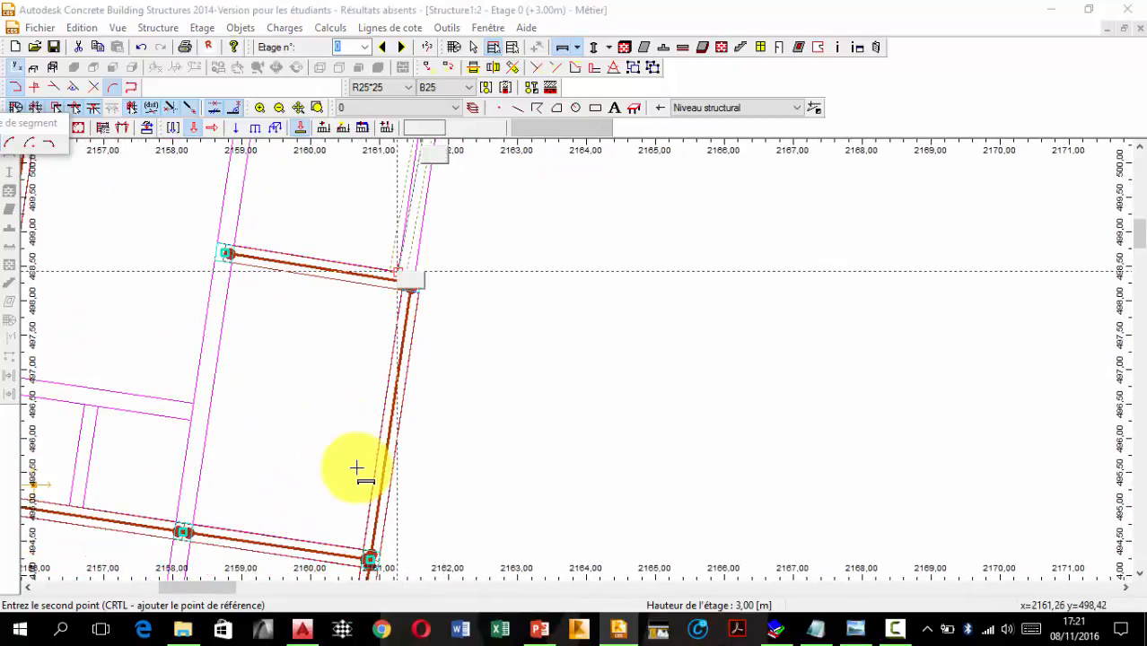
scroll(356, 467, up, 1)
scroll(356, 467, up, 2)
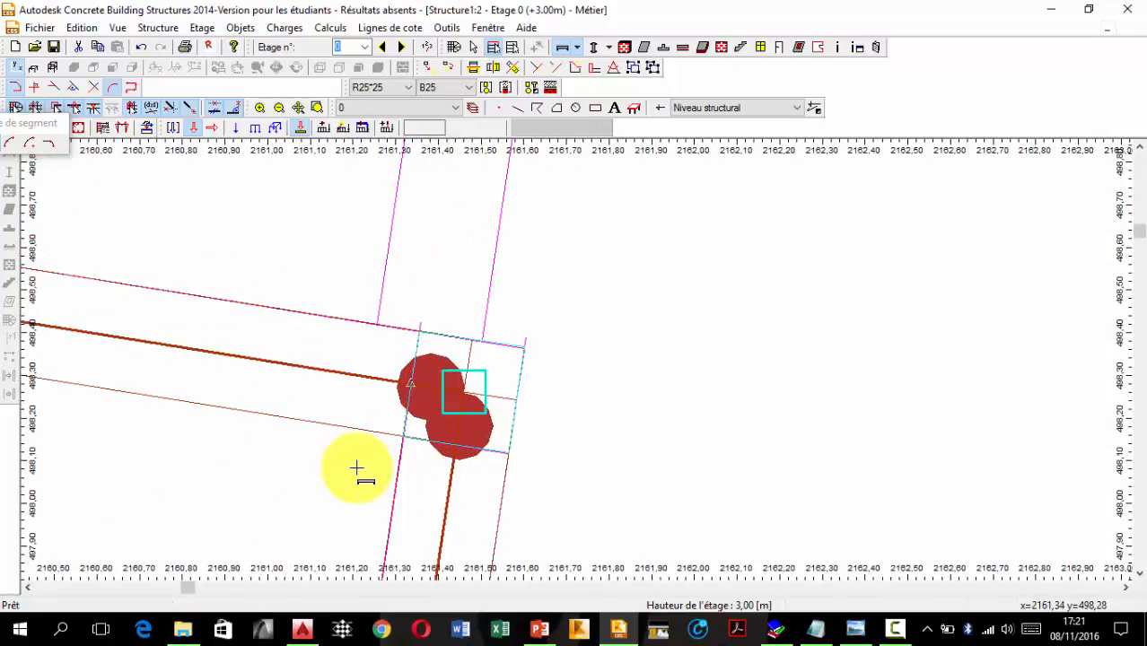
scroll(356, 467, down, 4)
middle_drag(386, 316, 577, 465)
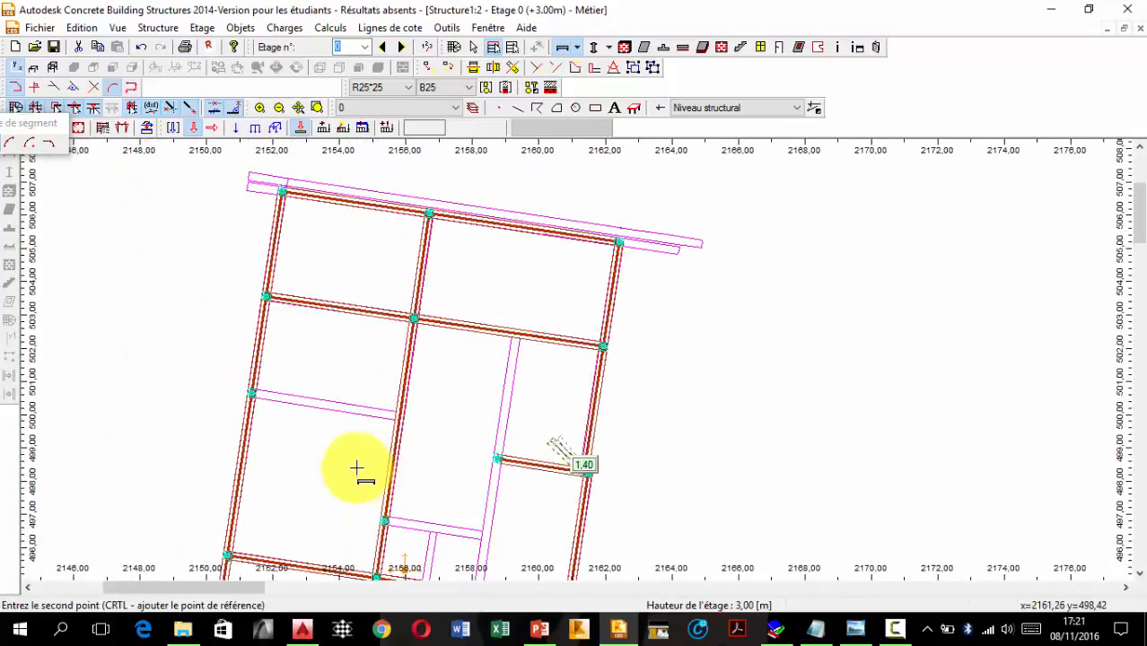
key(Escape)
Draw an R25*25 longitudinal beam from the lower short transverse beam's left column up to the four-column row's third column
middle_drag(496, 455, 469, 396)
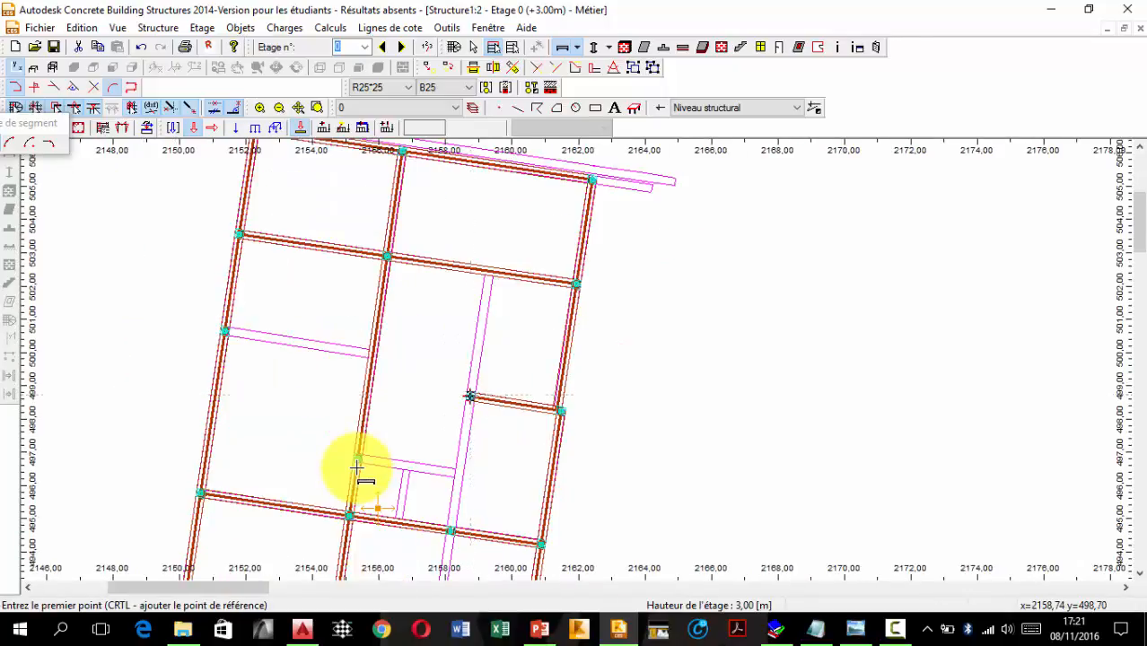
scroll(357, 468, up, 3)
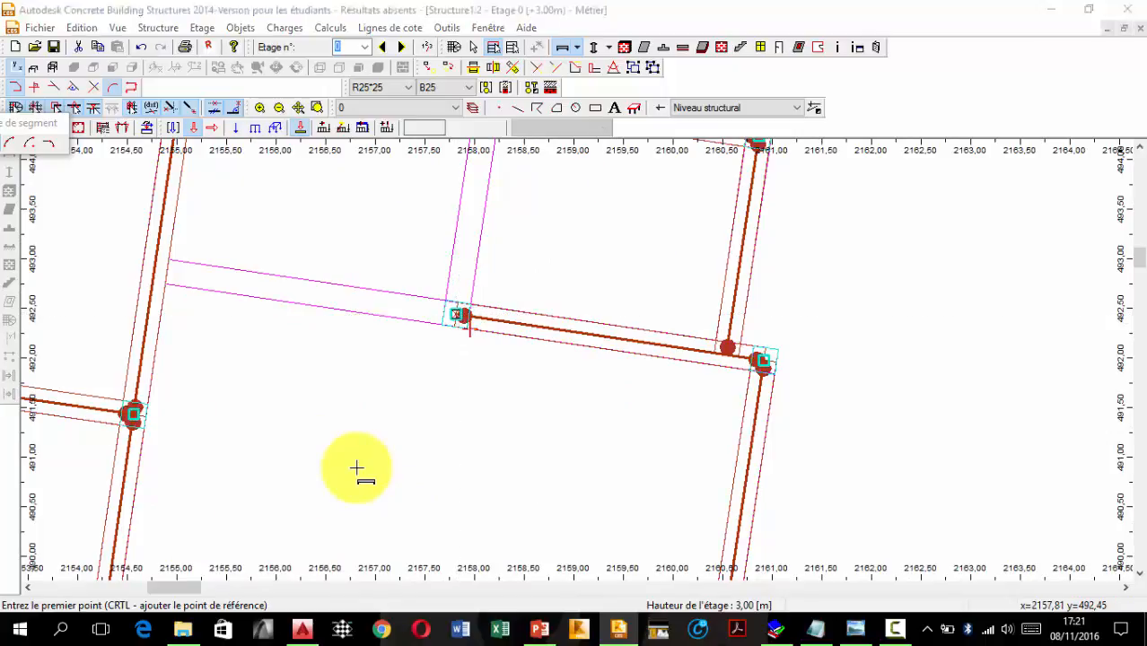
click(455, 314)
scroll(486, 265, down, 3)
scroll(487, 264, down, 1)
middle_drag(486, 265, 492, 464)
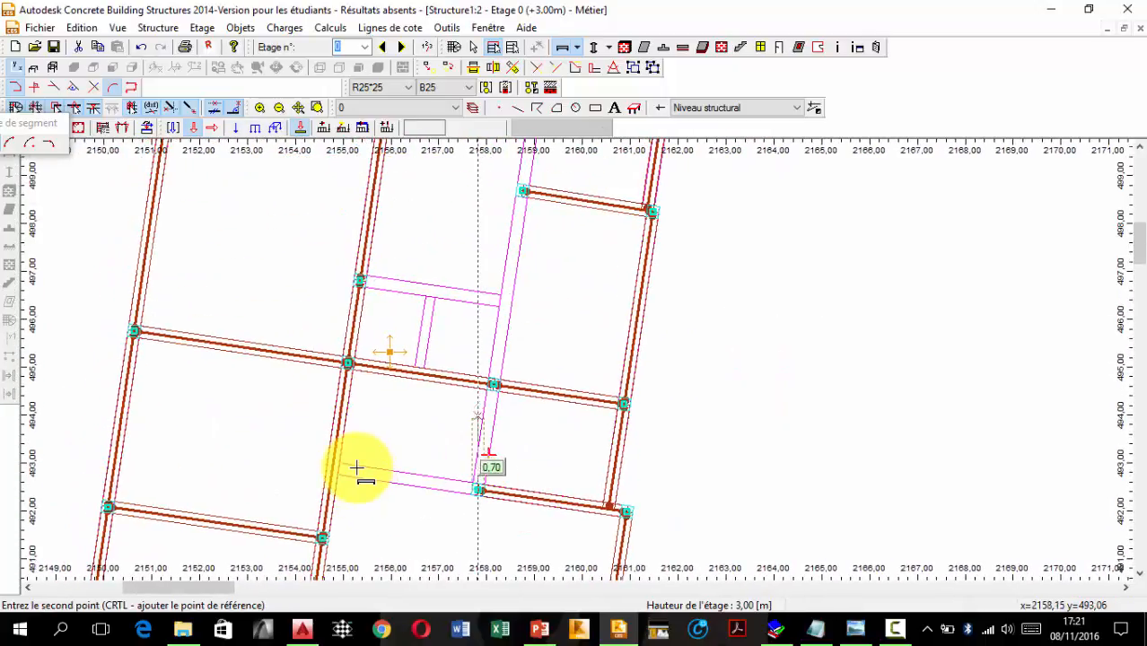
scroll(491, 383, up, 4)
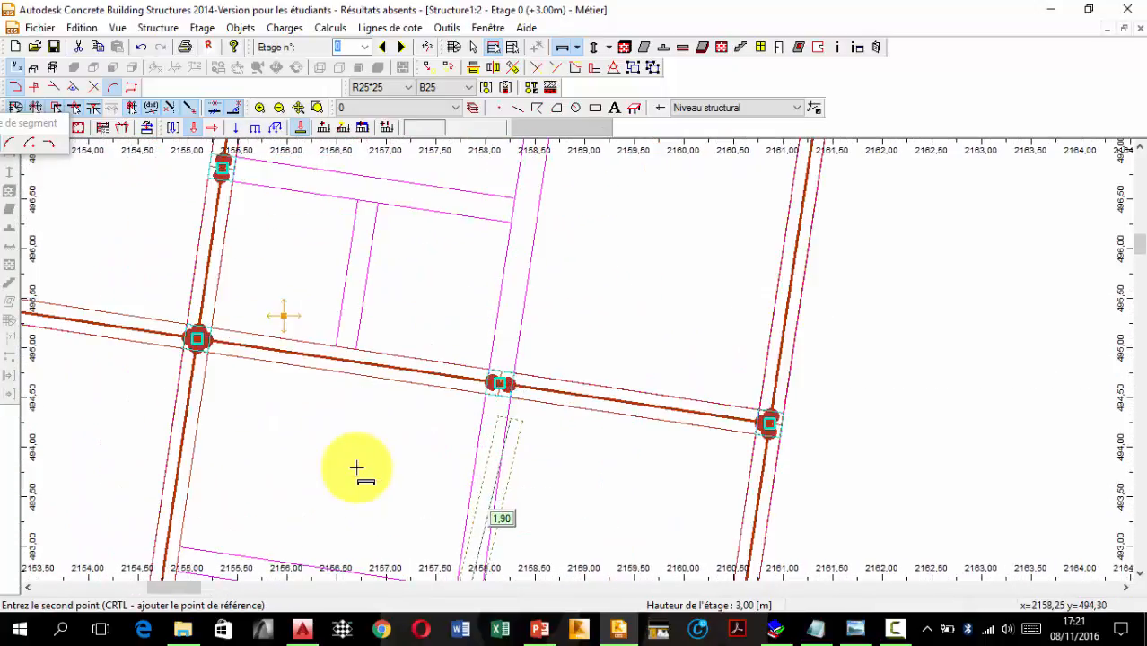
scroll(356, 467, up, 2)
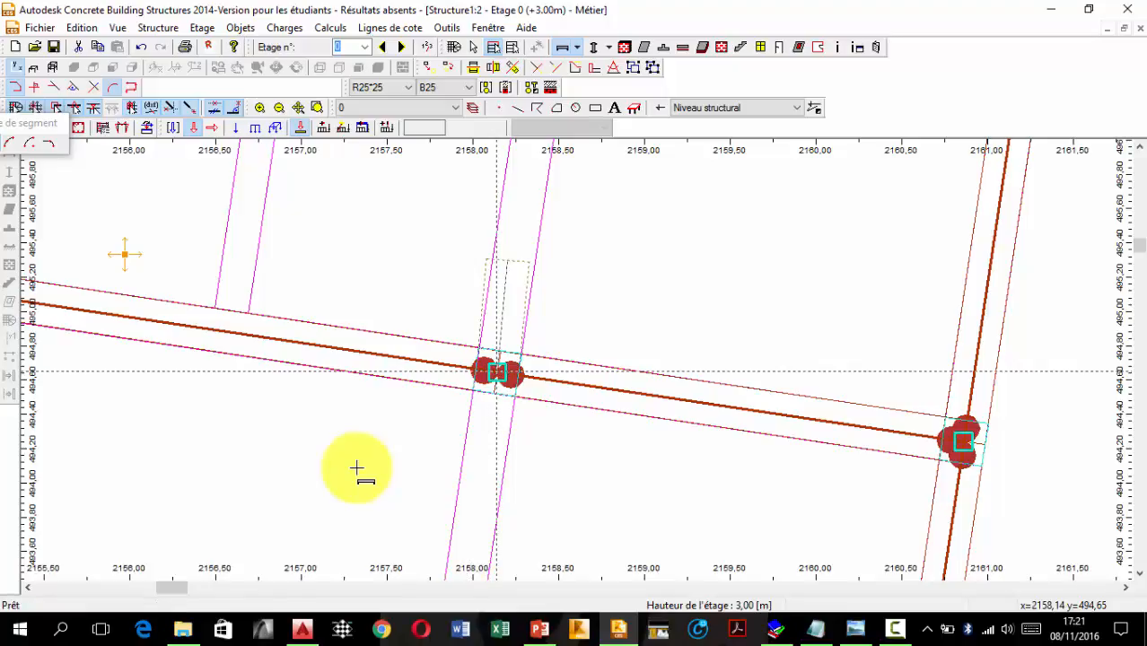
Continue the beam chain about 4.09 m up to the upper short transverse beam's left column
scroll(507, 259, down, 7)
middle_drag(507, 259, 466, 490)
scroll(493, 328, up, 5)
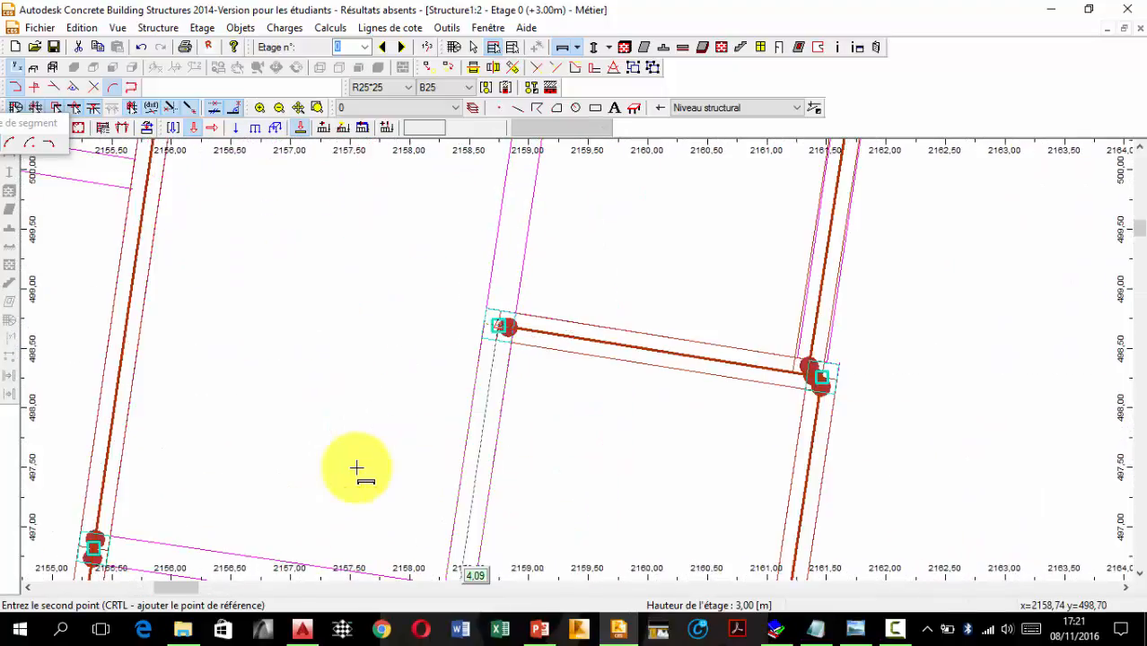
click(498, 326)
Extend the chain about 3.80 m up to the transverse beam of the second row from the top, and end the chain
middle_drag(502, 256, 467, 501)
scroll(508, 327, down, 2)
middle_drag(353, 406, 356, 467)
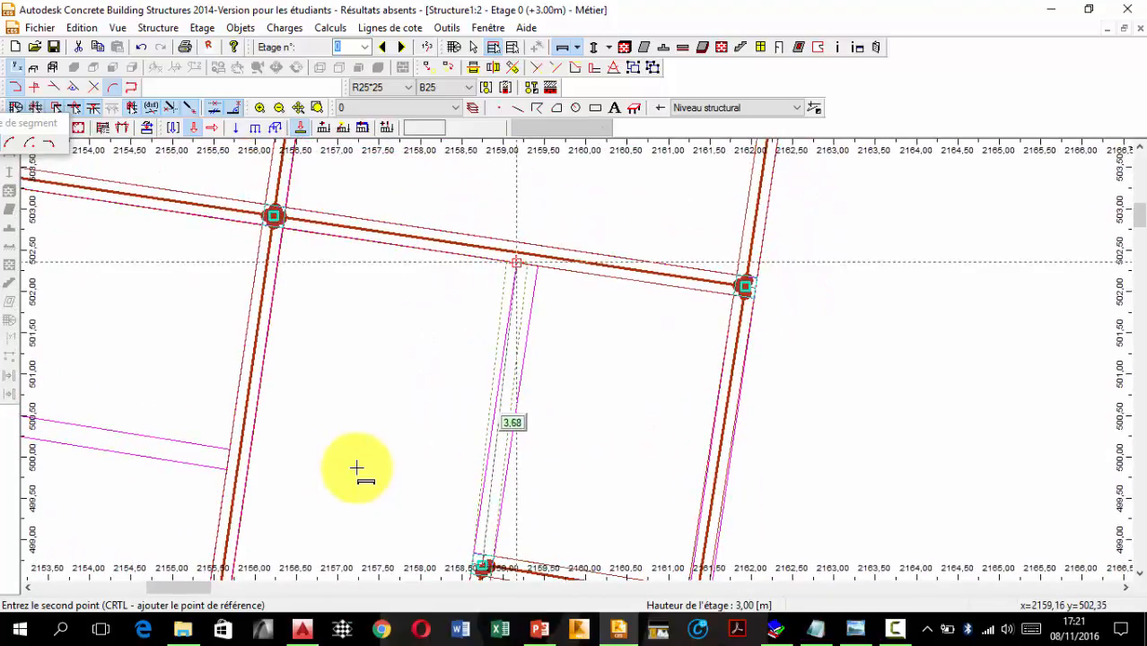
scroll(356, 468, up, 3)
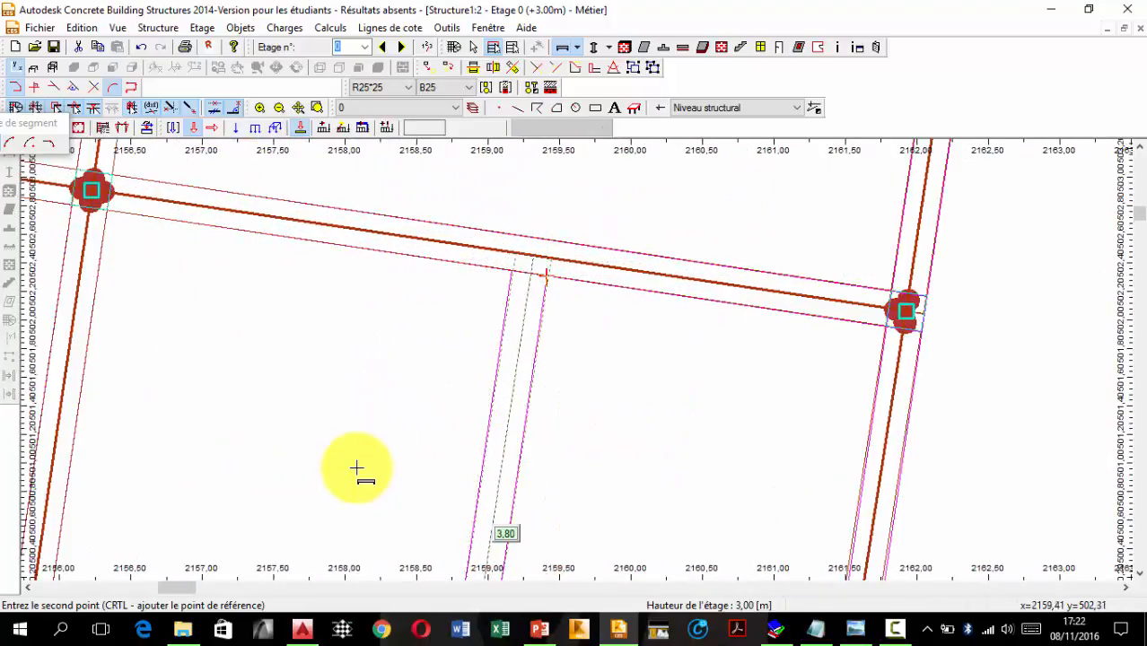
scroll(356, 468, down, 8)
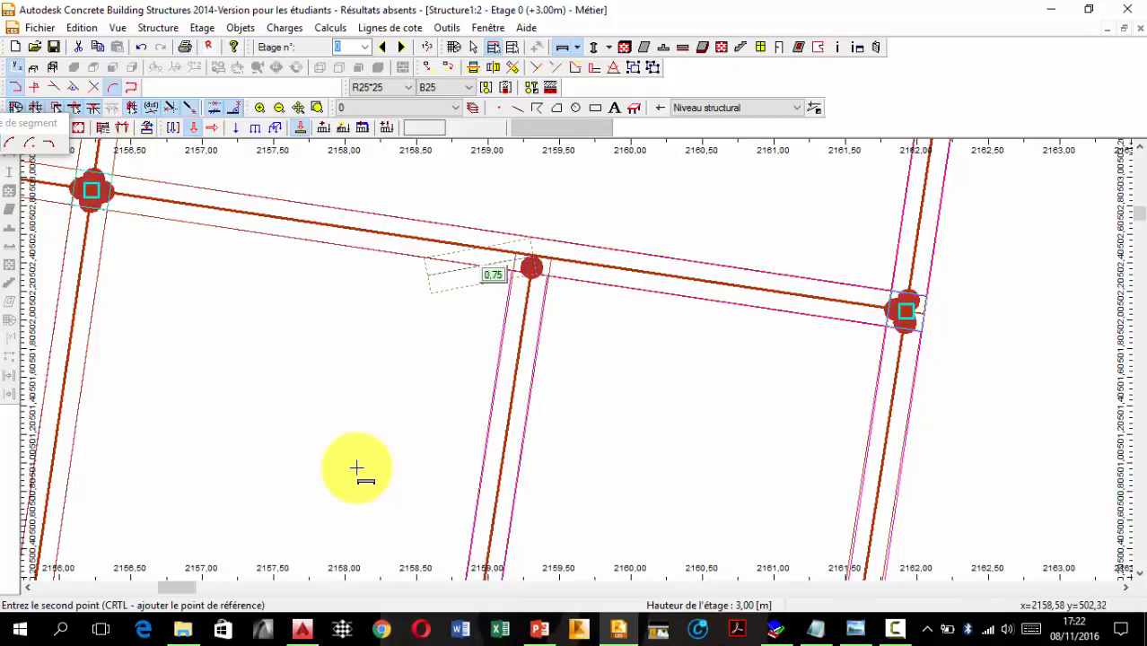
key(Escape)
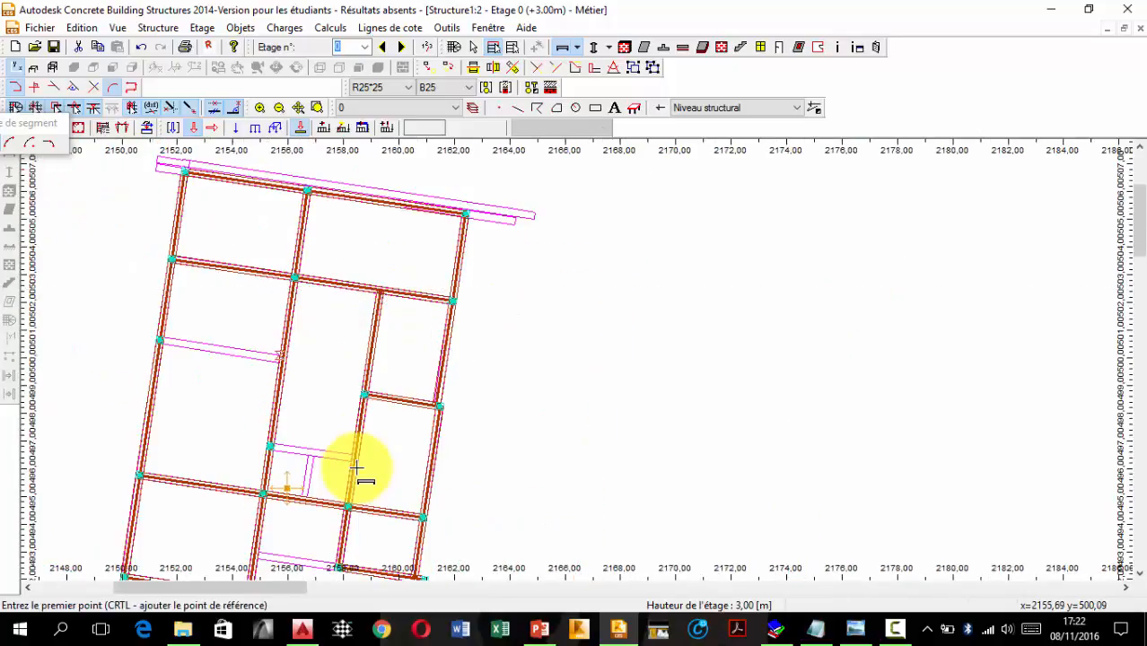
Draw an R25*40 transverse beam about 4.50 m long from the left-edge column below the second row to the middle longitudinal beam
middle_drag(356, 468, 424, 327)
scroll(356, 468, up, 5)
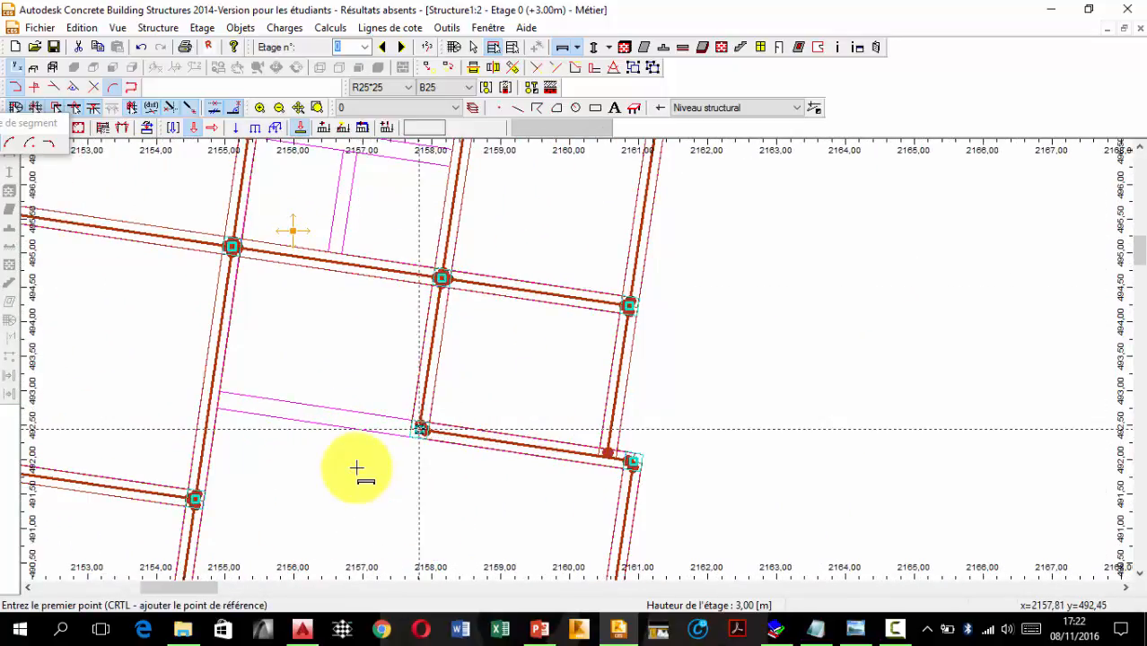
scroll(356, 468, down, 2)
scroll(356, 467, up, 3)
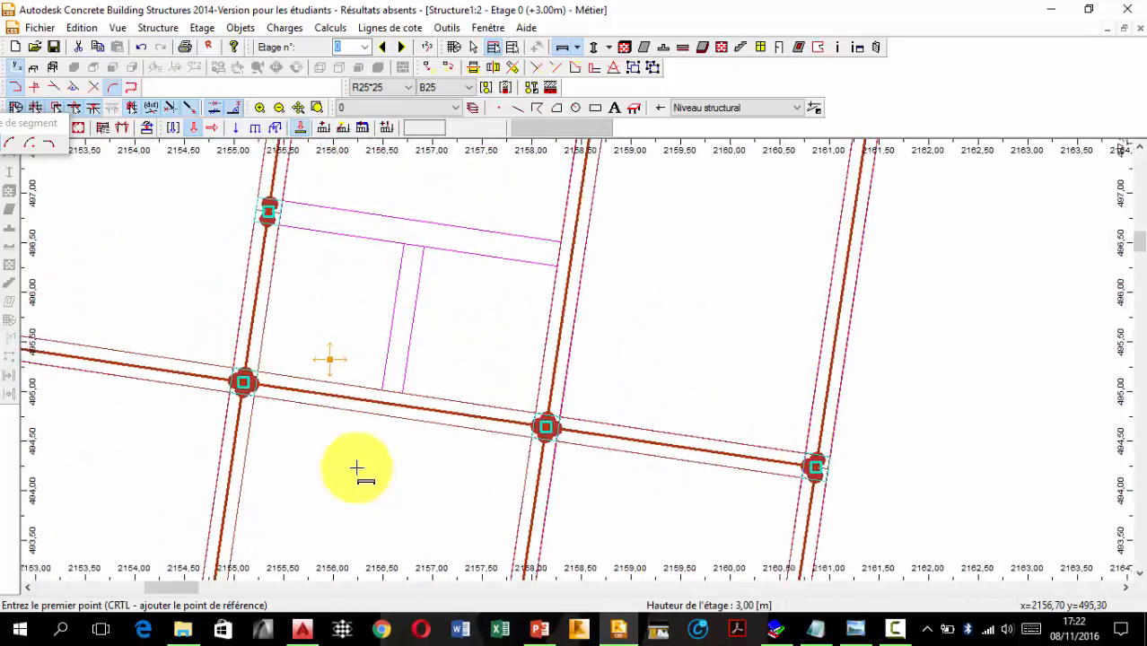
scroll(356, 467, down, 6)
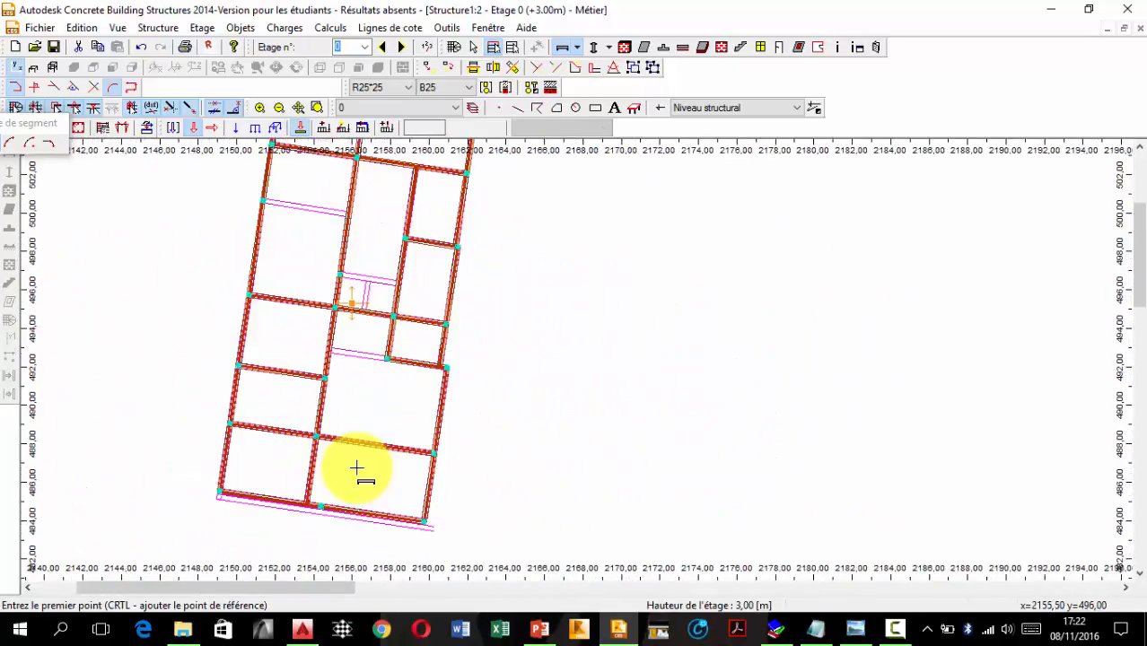
click(408, 88)
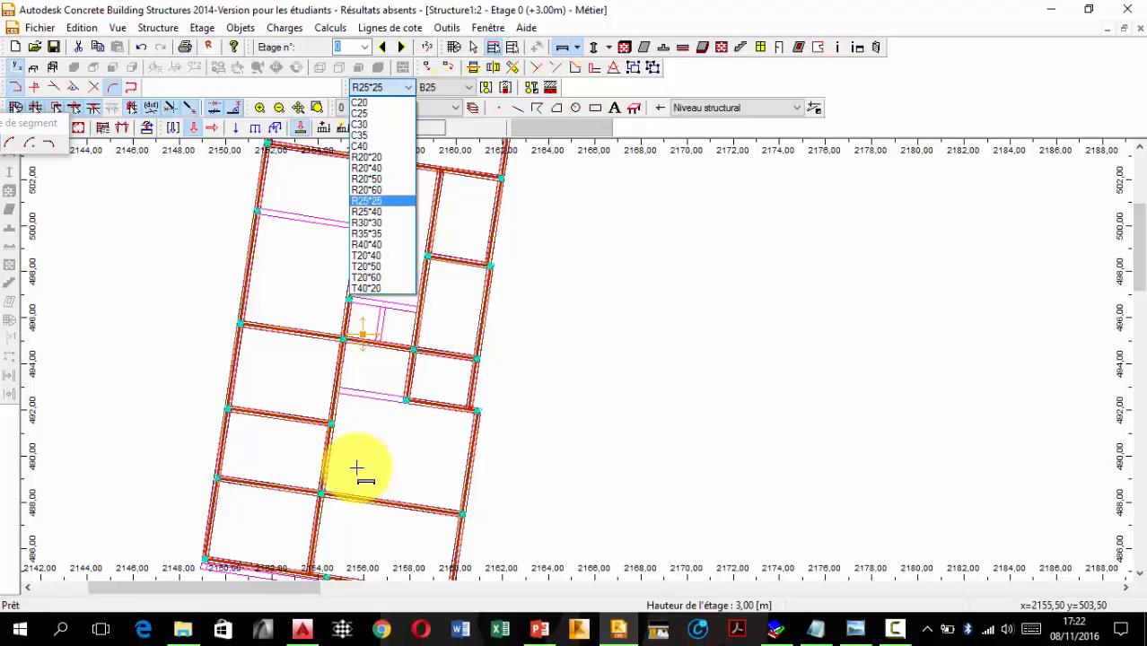
click(366, 210)
scroll(357, 467, up, 6)
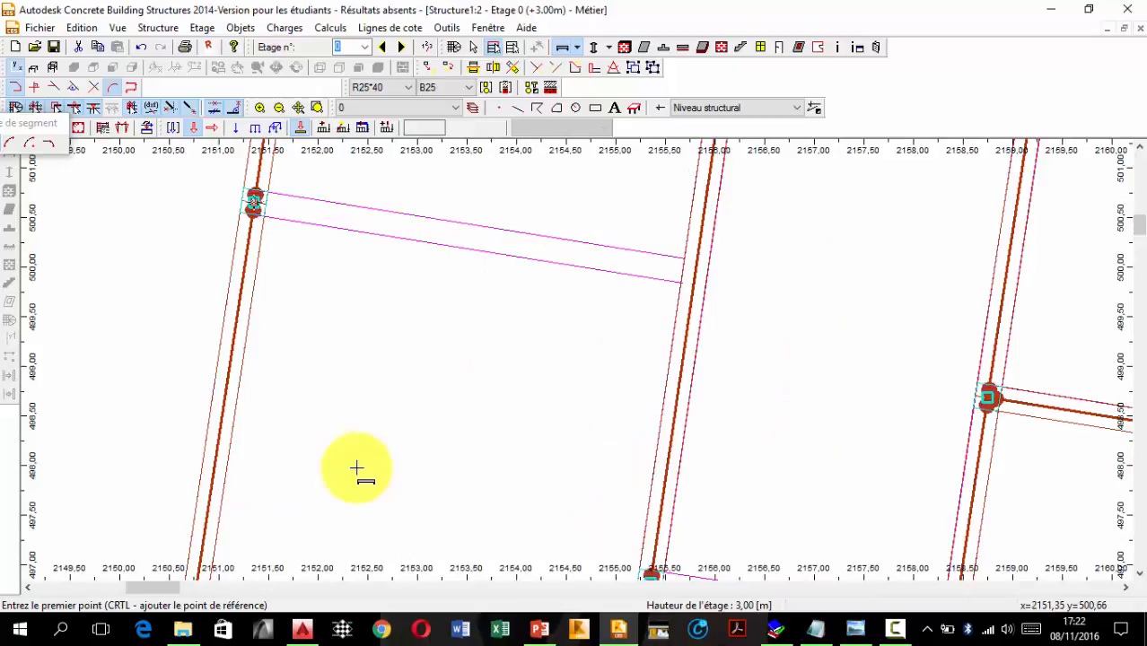
click(254, 199)
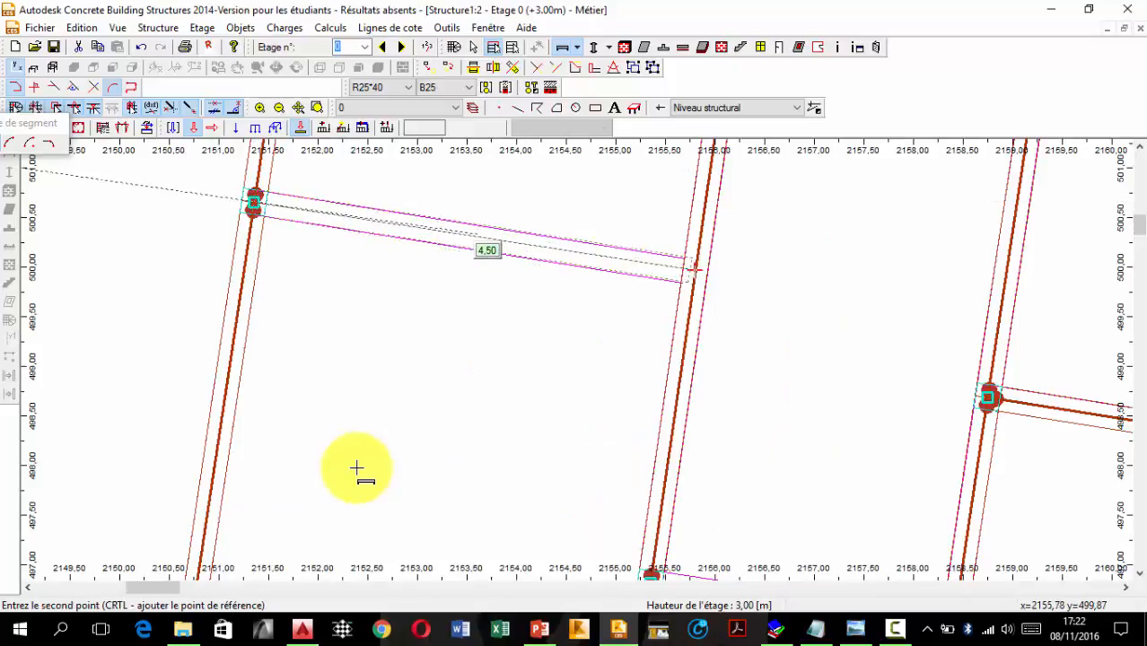
scroll(693, 281, up, 5)
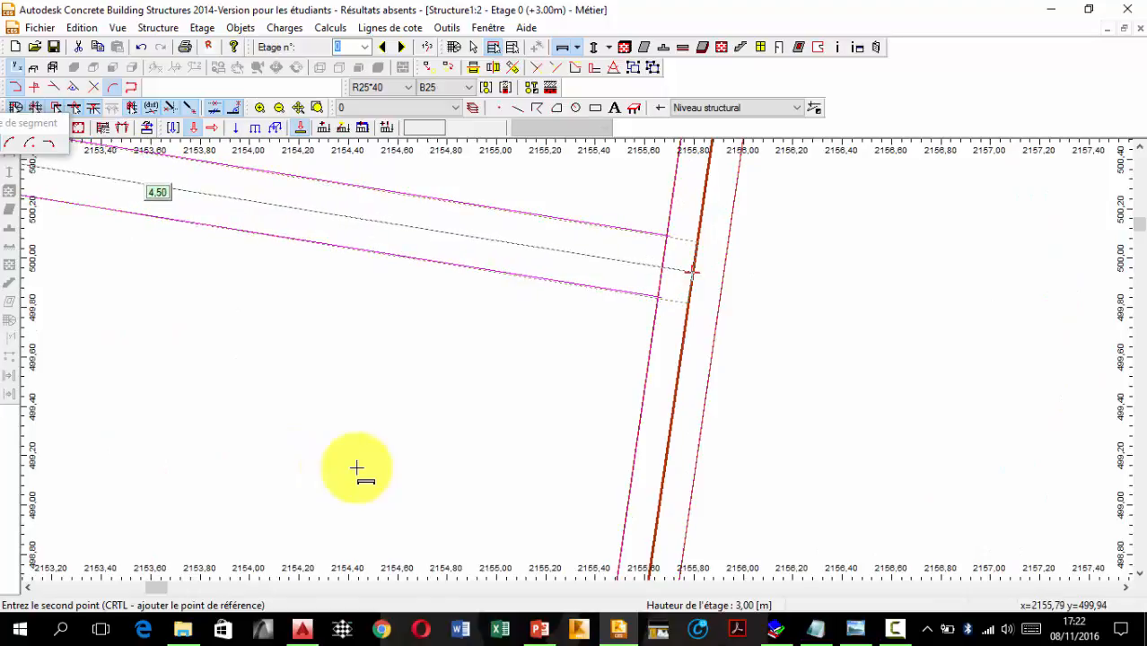
scroll(689, 274, down, 5)
scroll(689, 275, up, 5)
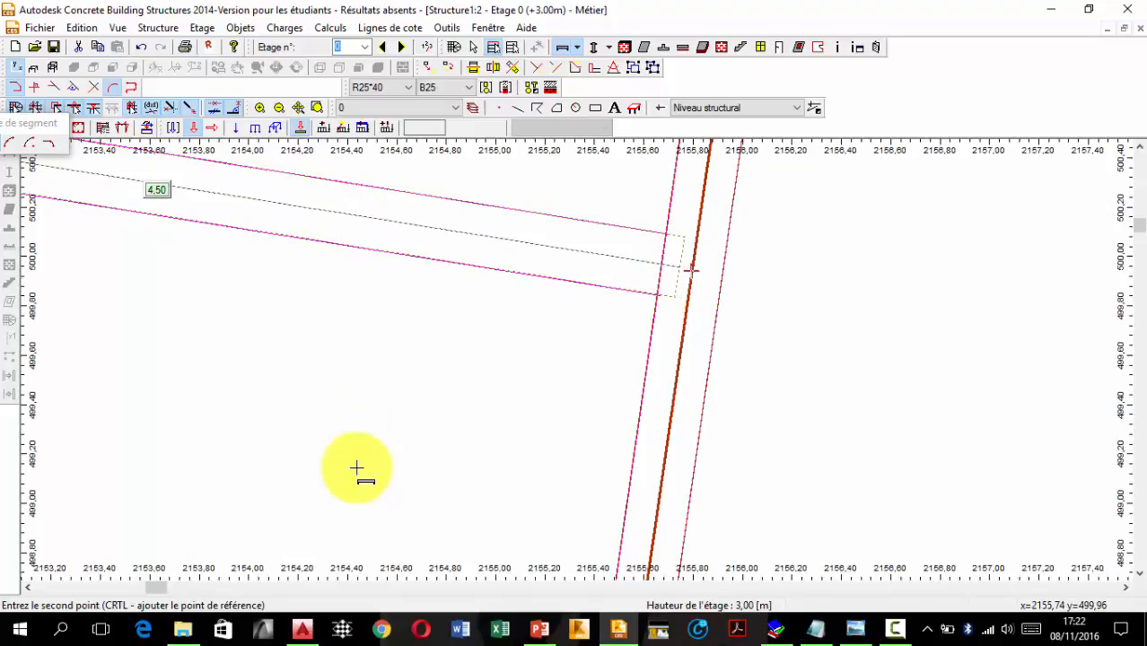
scroll(689, 269, up, 5)
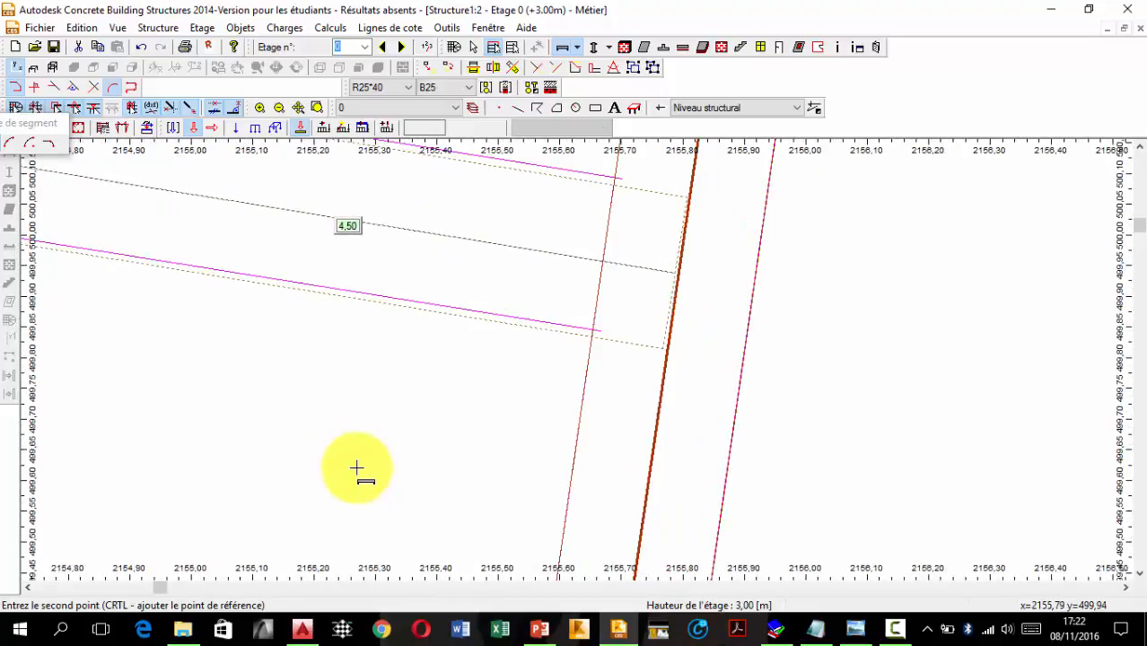
scroll(669, 269, down, 10)
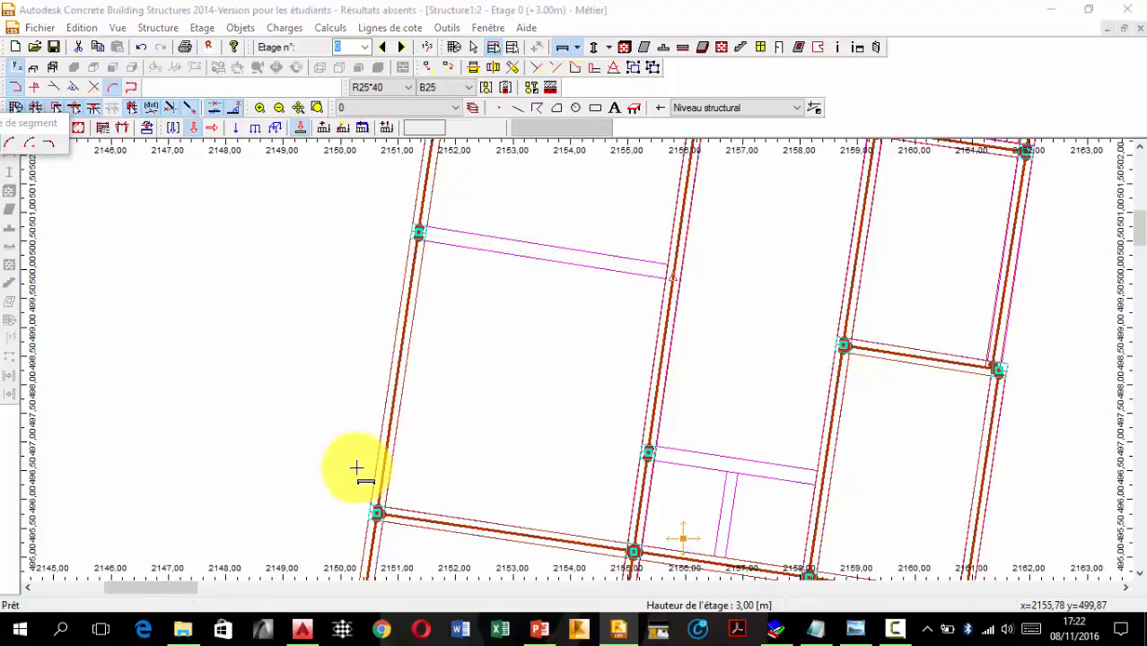
click(669, 276)
key(Escape)
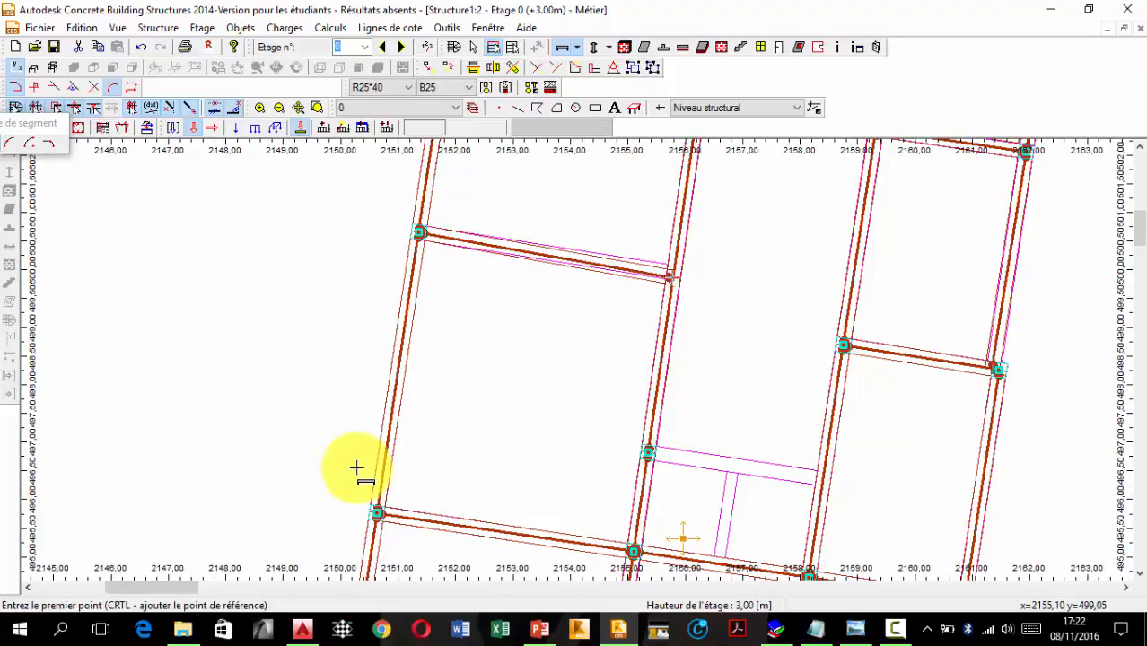
Draw an R25*40 beam about 3.10 m long from the column above the four-column row to the neighbouring longitudinal beam, ending the chain
scroll(356, 468, up, 3)
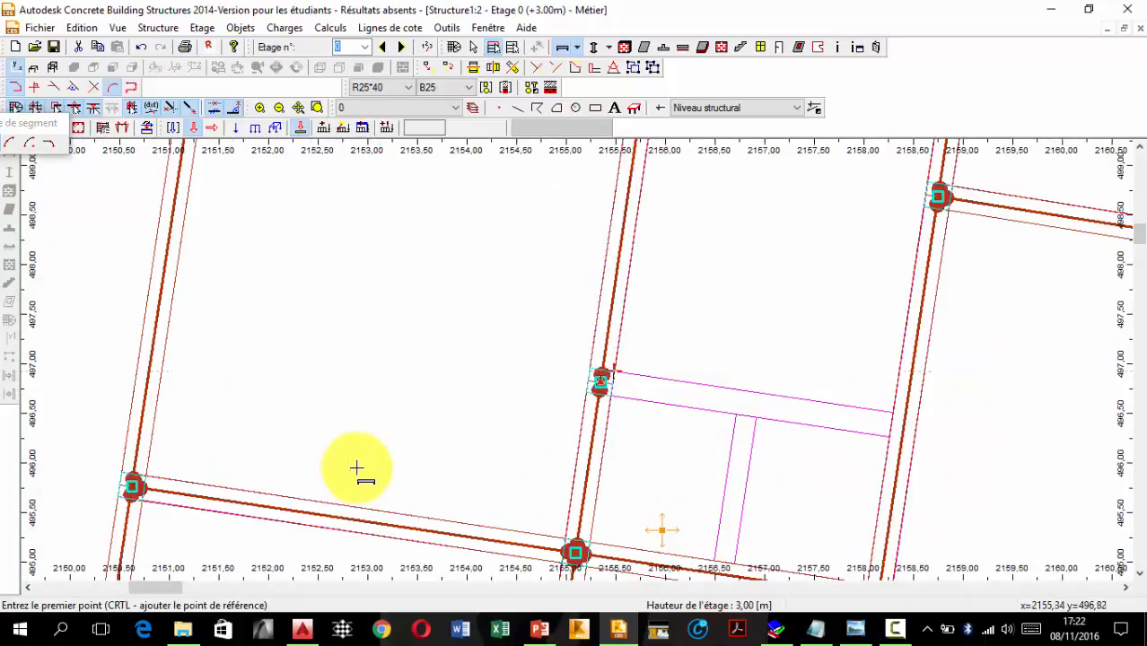
click(612, 366)
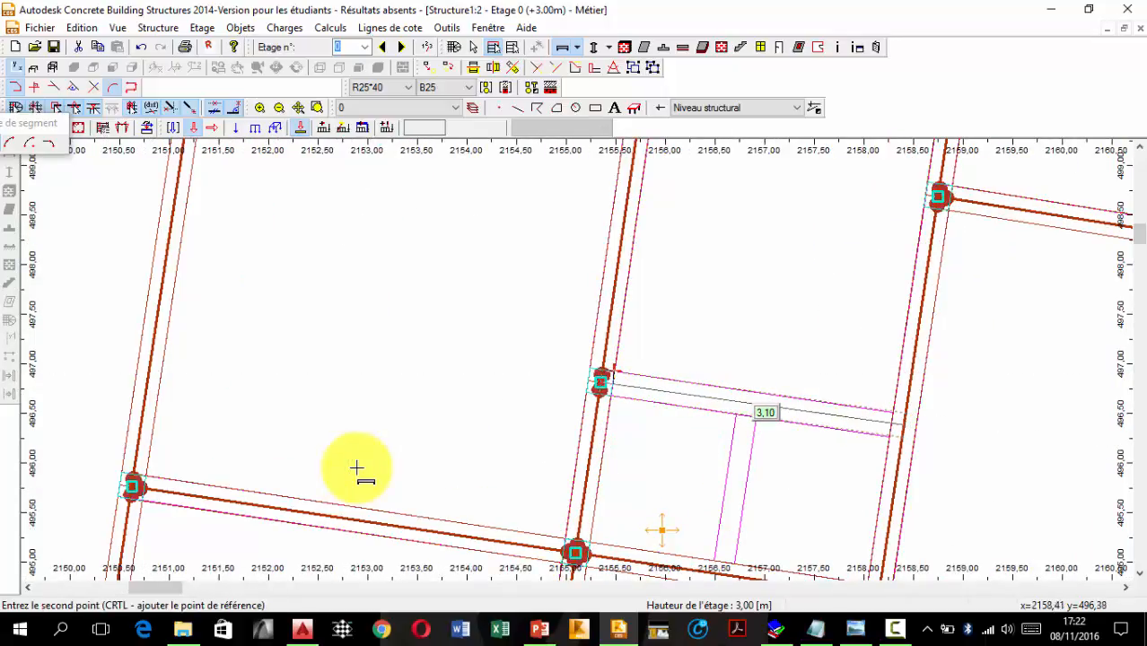
click(901, 427)
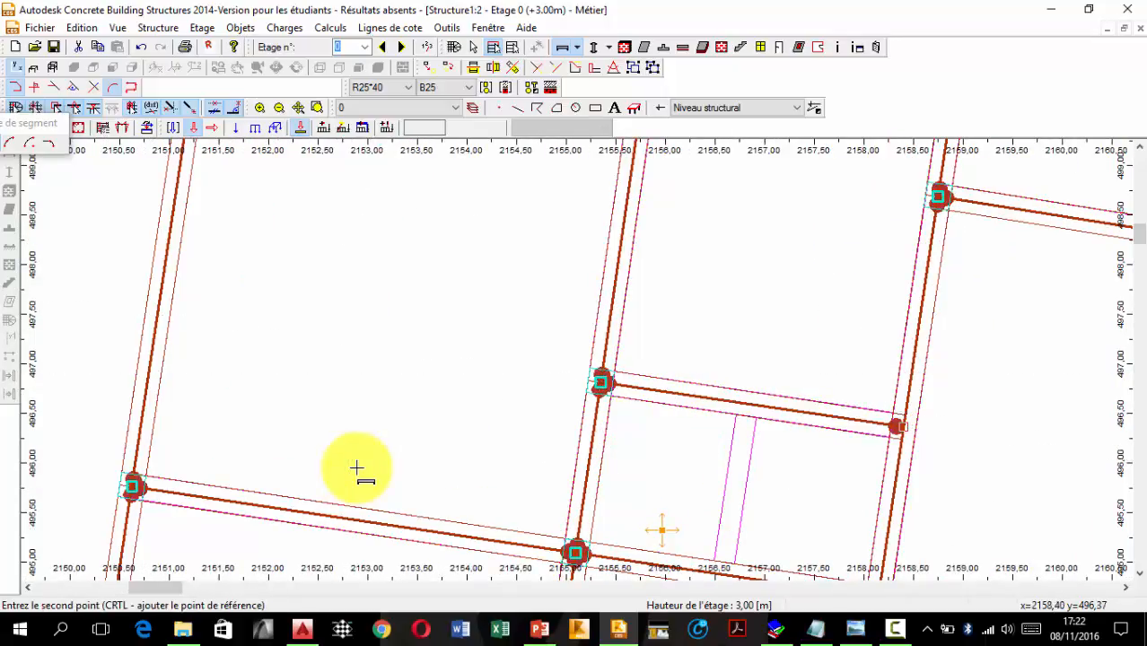
scroll(672, 300, down, 7)
scroll(675, 298, down, 1)
mouse_move(676, 301)
middle_down()
mouse_move(601, 443)
mouse_move(610, 448)
mouse_move(618, 334)
middle_up()
scroll(585, 448, up, 1)
scroll(585, 446, up, 2)
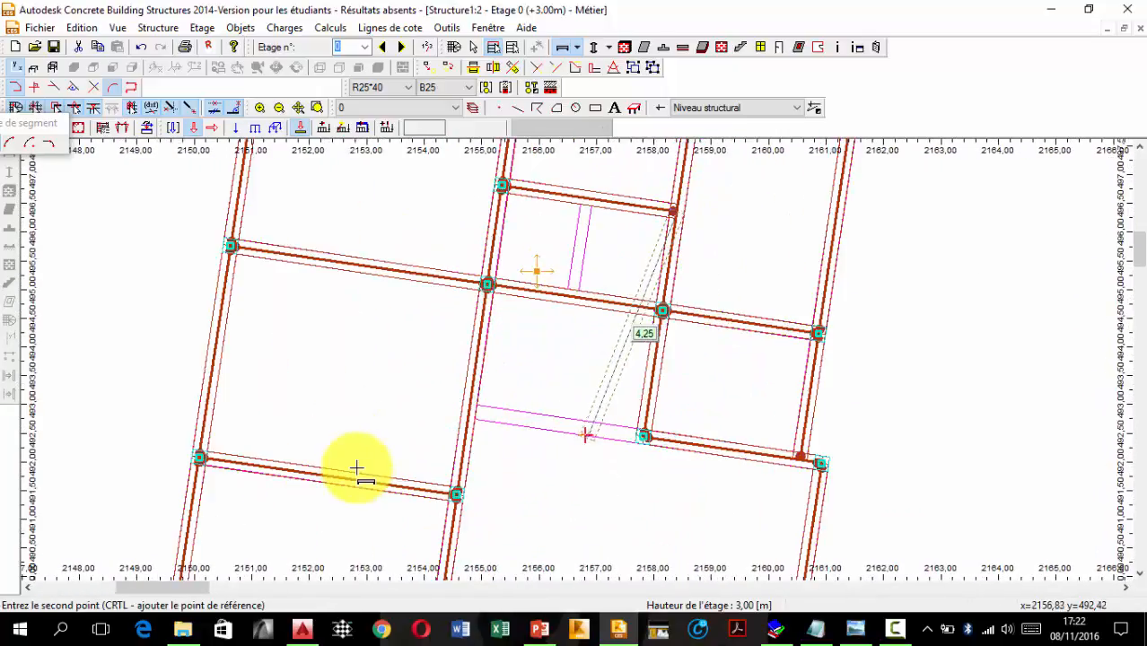
key(Escape)
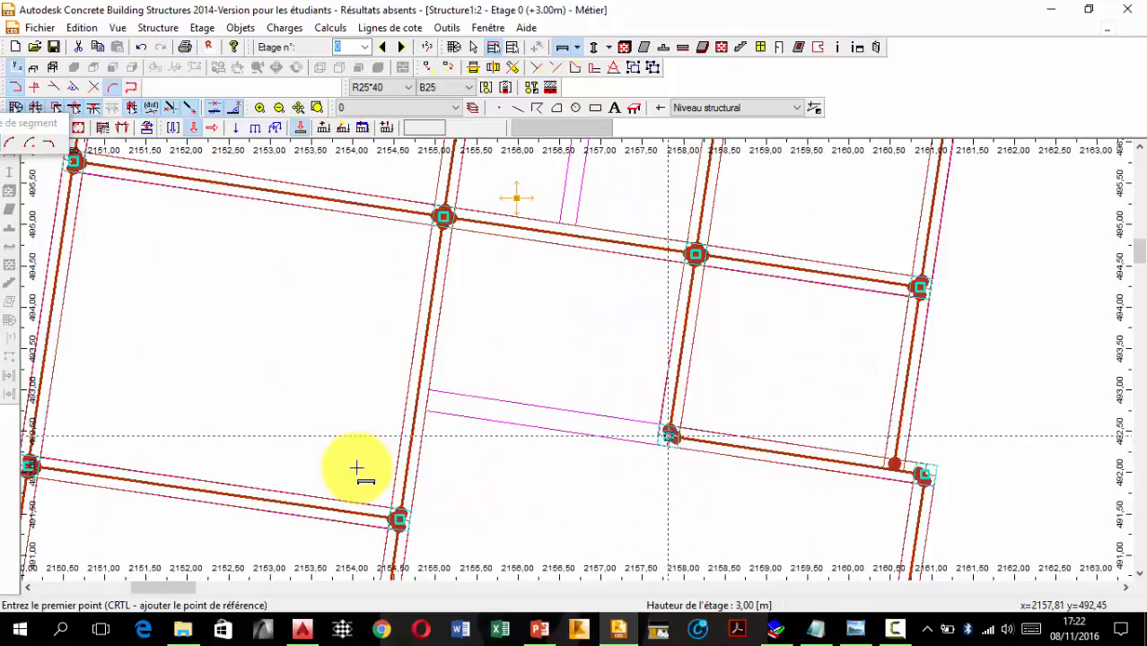
Draw an R25*40 beam about 3.07 m long from the lower short transverse beam's left column to the middle longitudinal beam, ending the chain
click(667, 436)
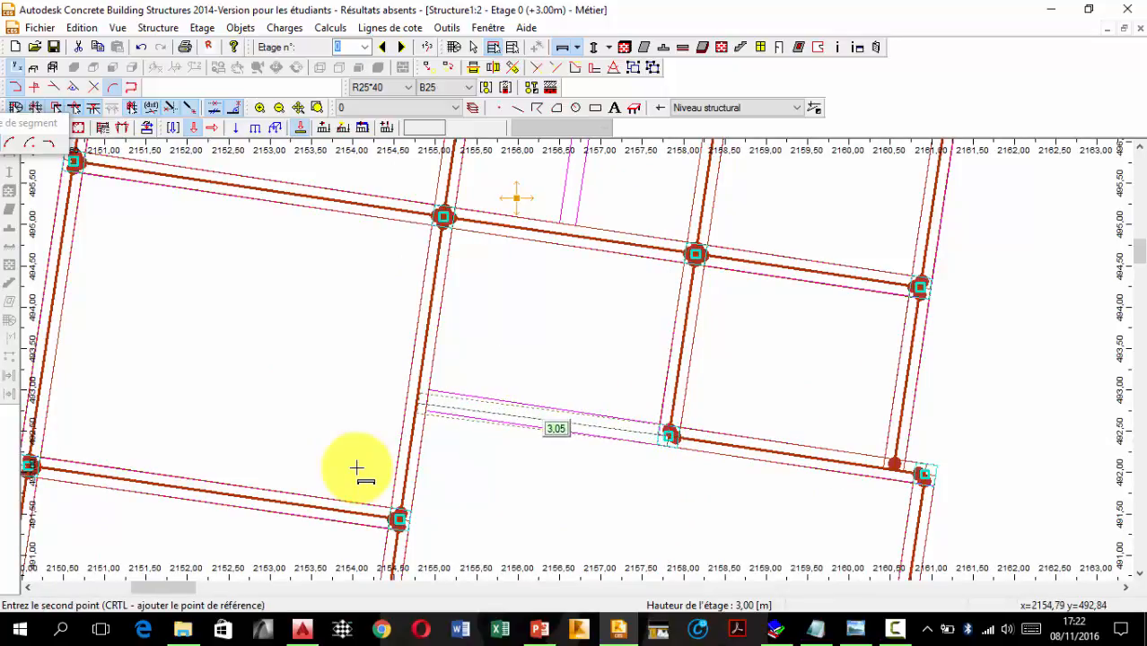
scroll(356, 468, up, 2)
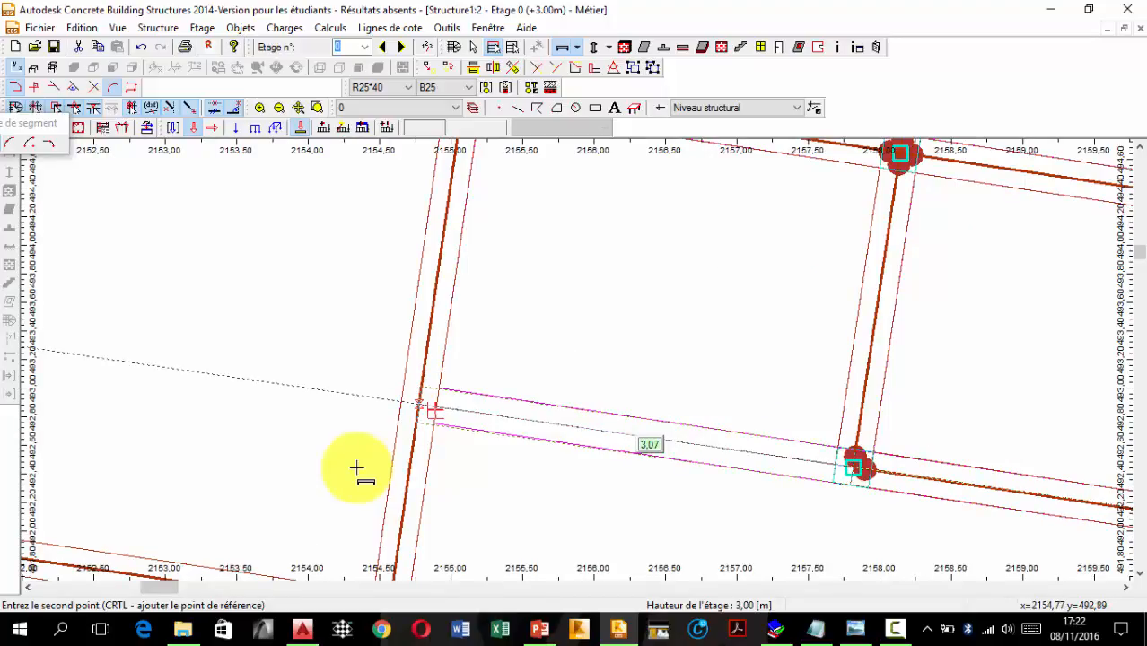
click(357, 468)
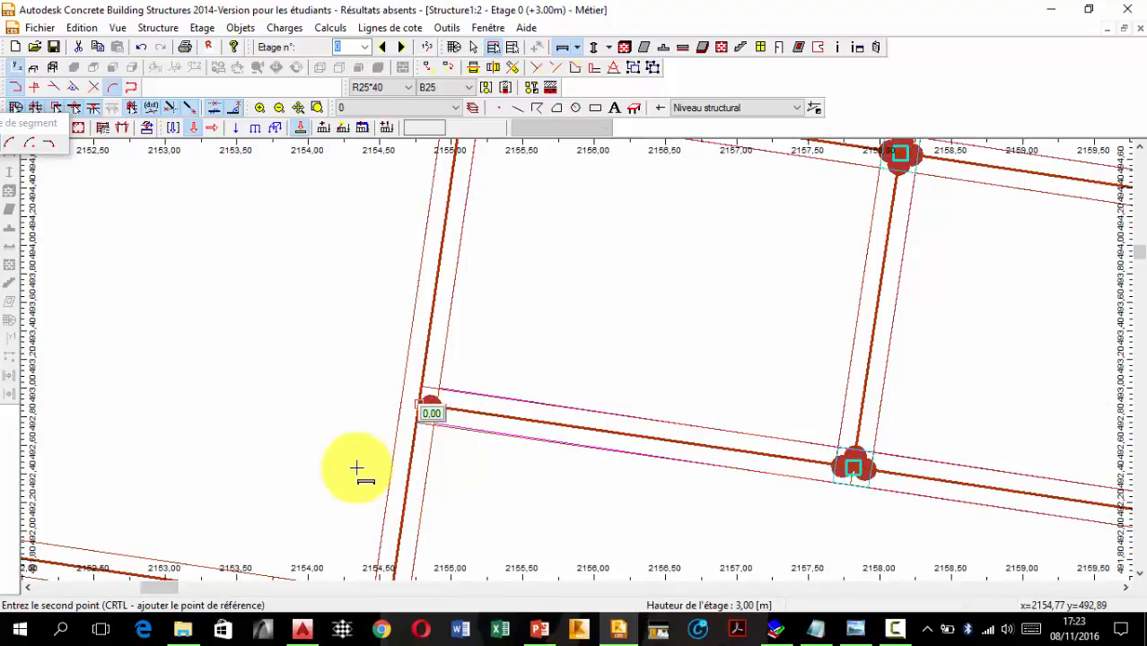
scroll(356, 468, down, 2)
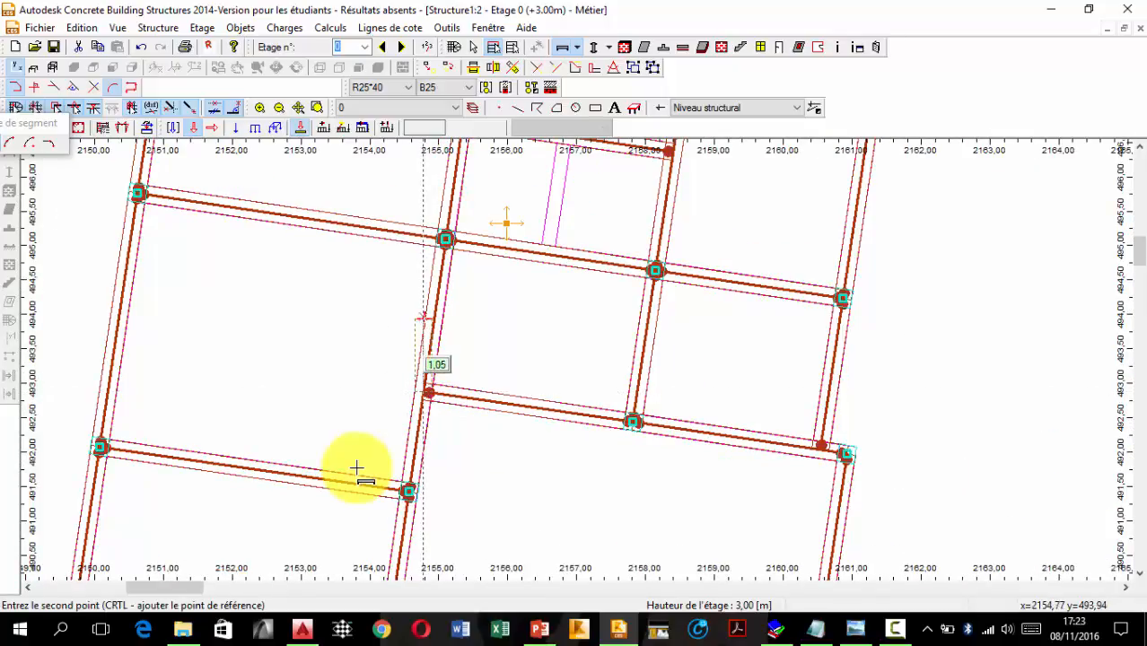
key(Escape)
Draw a short R25*25 longitudinal beam along the narrow plan strip between the two middle transverse beams, and end the chain
scroll(356, 468, down, 3)
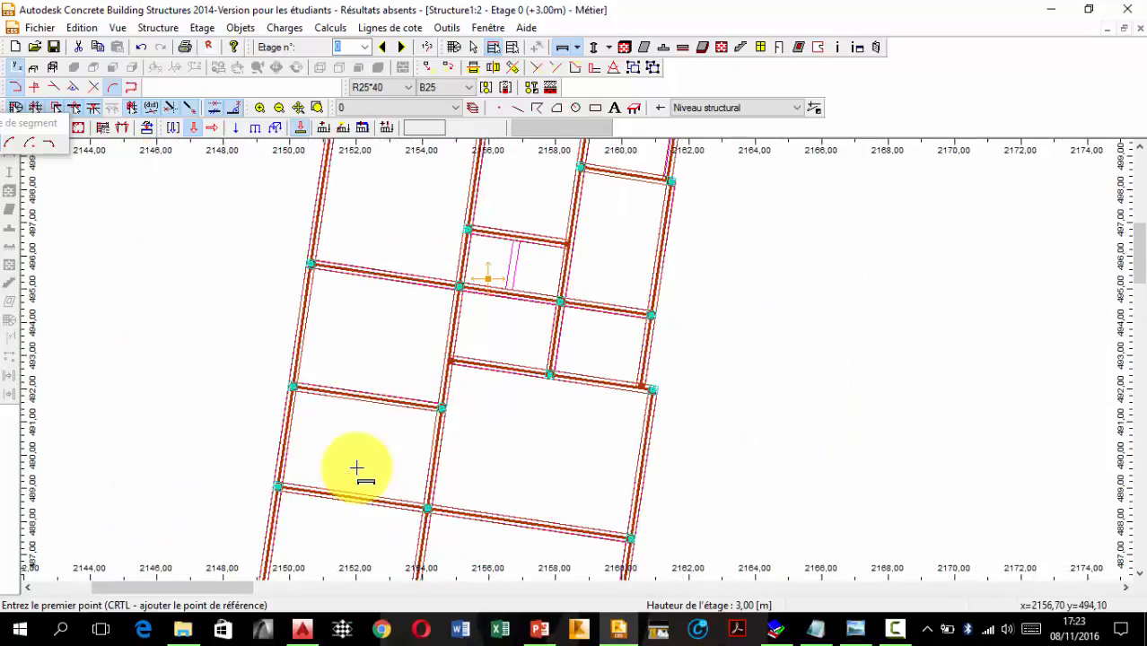
scroll(356, 468, up, 3)
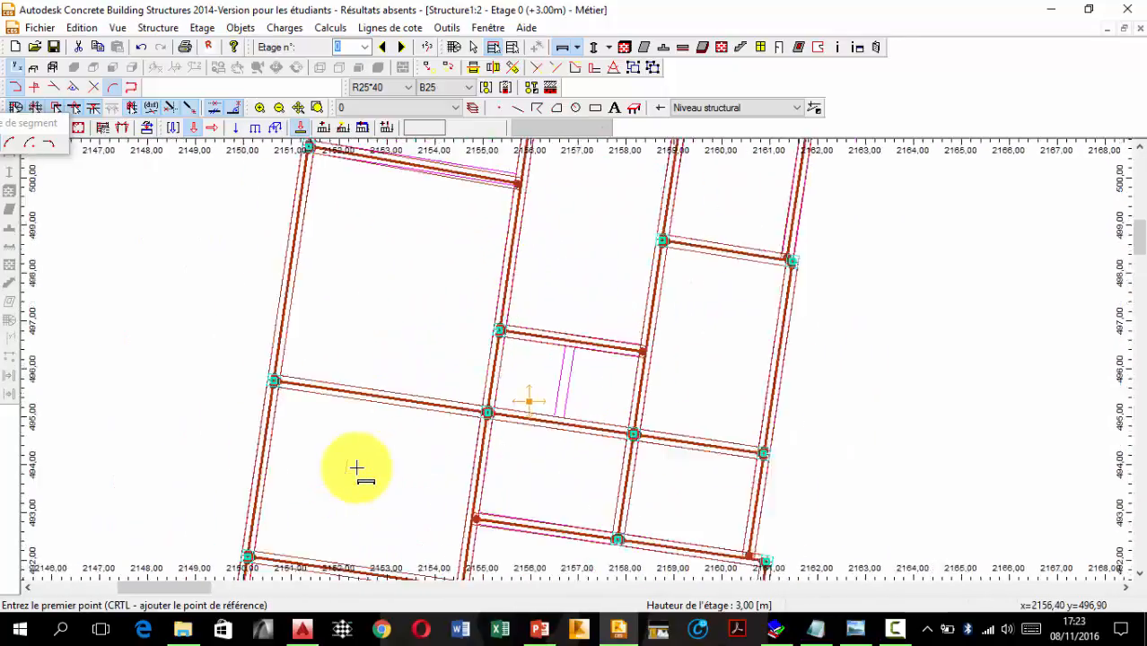
scroll(357, 469, up, 1)
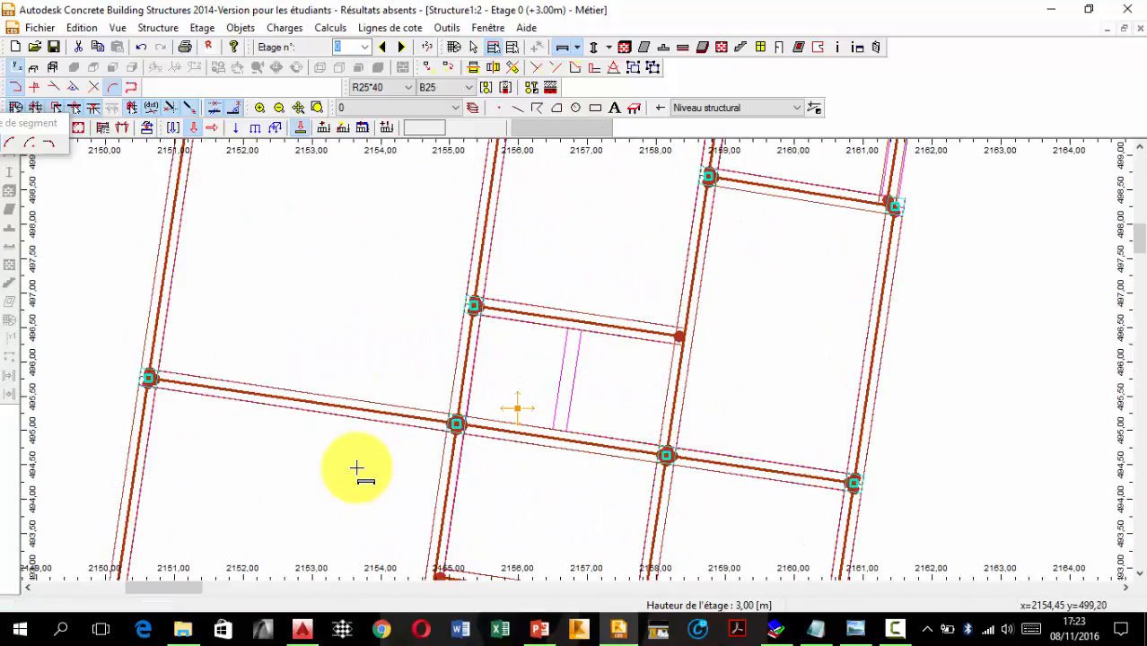
click(409, 87)
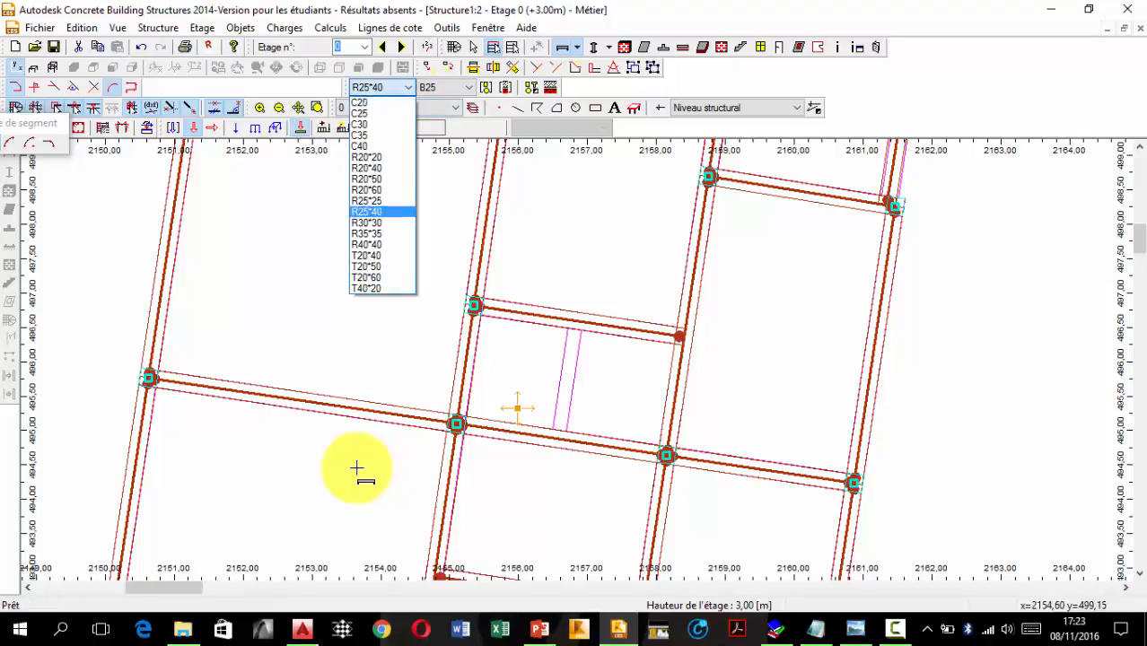
key(Return)
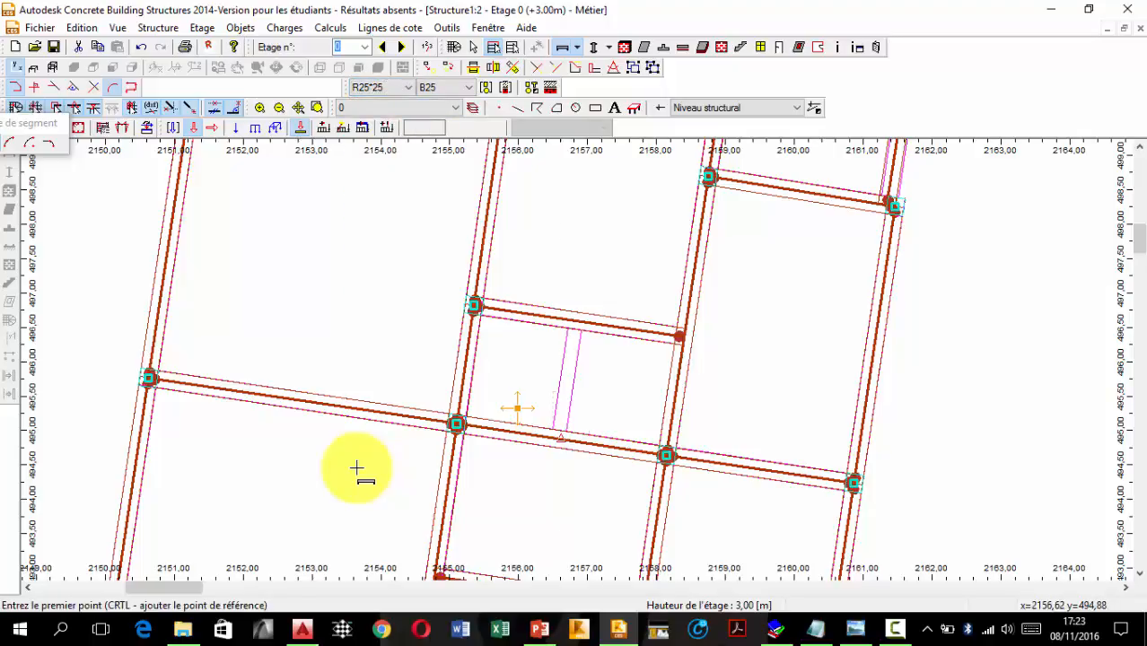
click(560, 437)
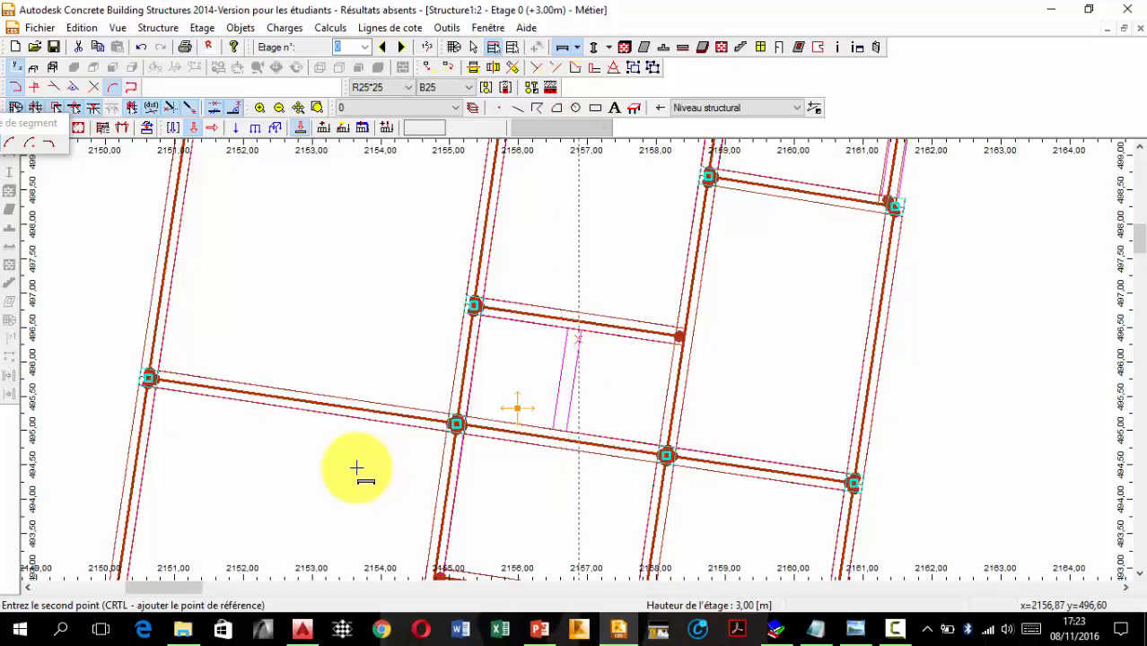
scroll(577, 316, down, 5)
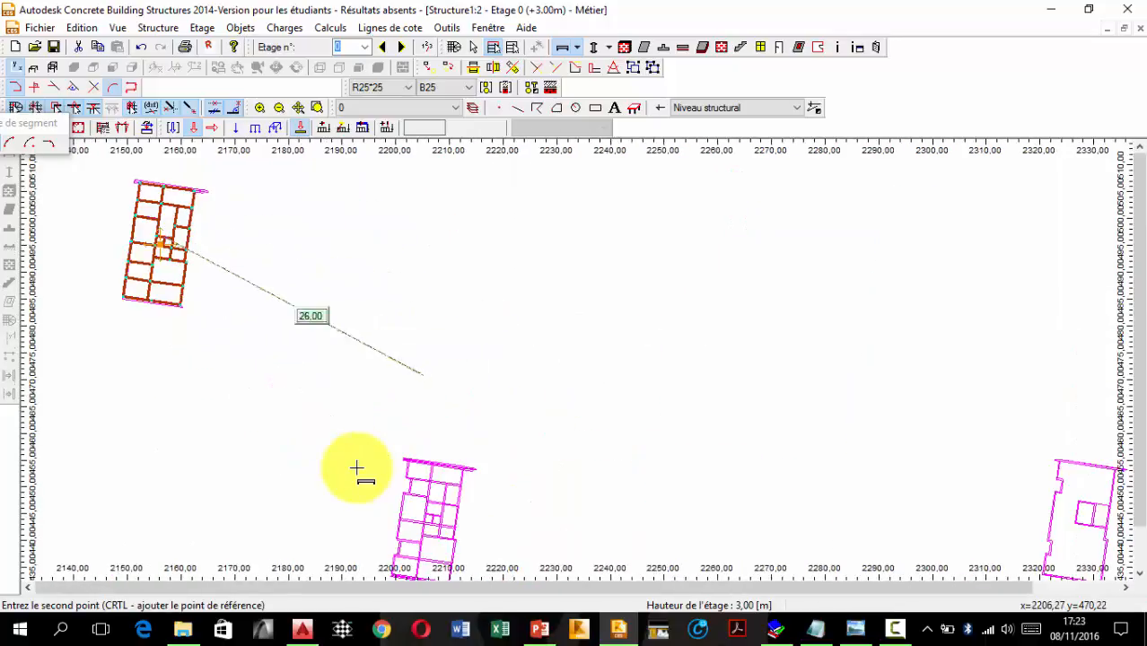
scroll(356, 467, up, 3)
key(Escape)
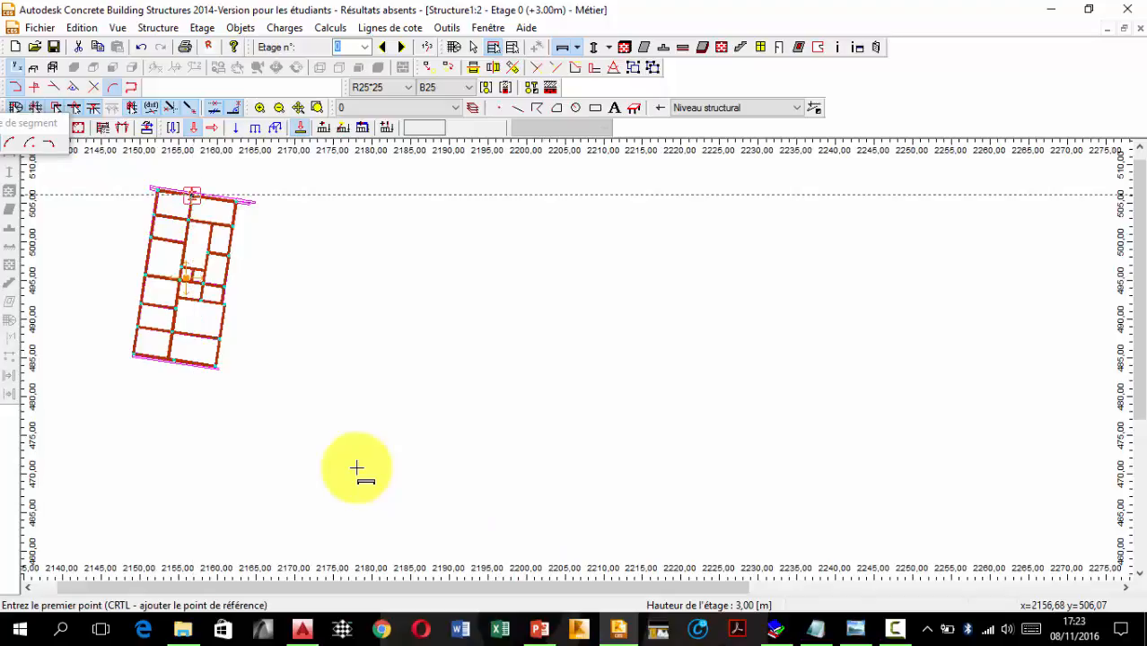
Show the plan beside the 3D view, orbit the 3D frame, and bring the framed building back into view in the plan
click(1123, 28)
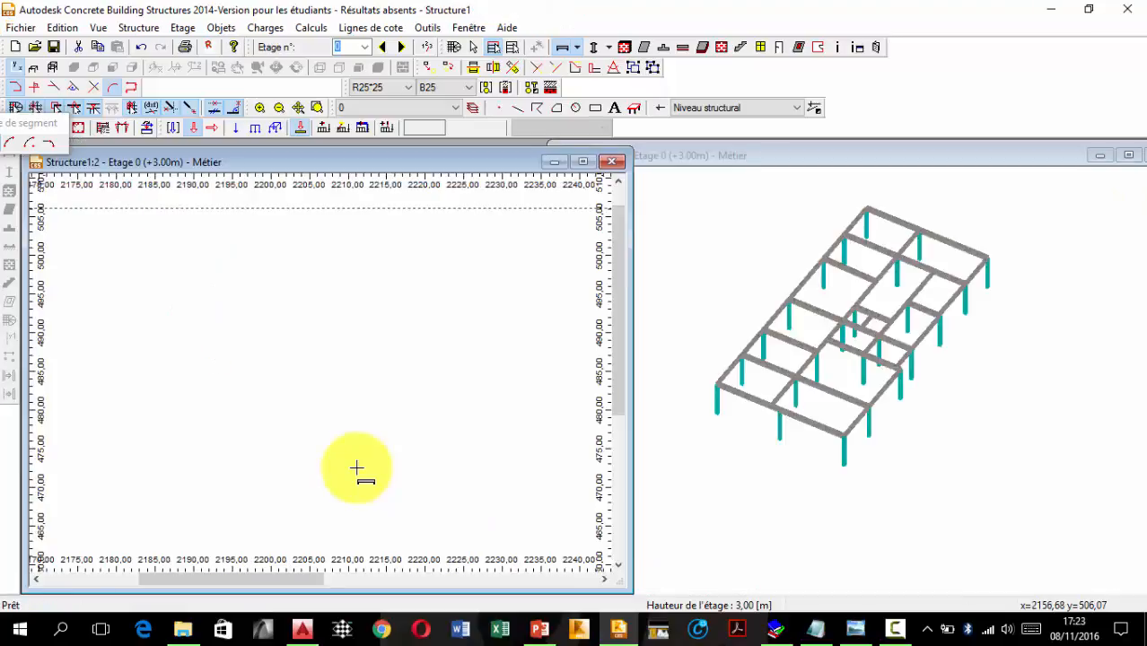
click(844, 394)
mouse_move(834, 337)
shift+middle_down()
mouse_move(804, 312)
mouse_move(802, 283)
mouse_move(815, 296)
shift+middle_up()
click(385, 329)
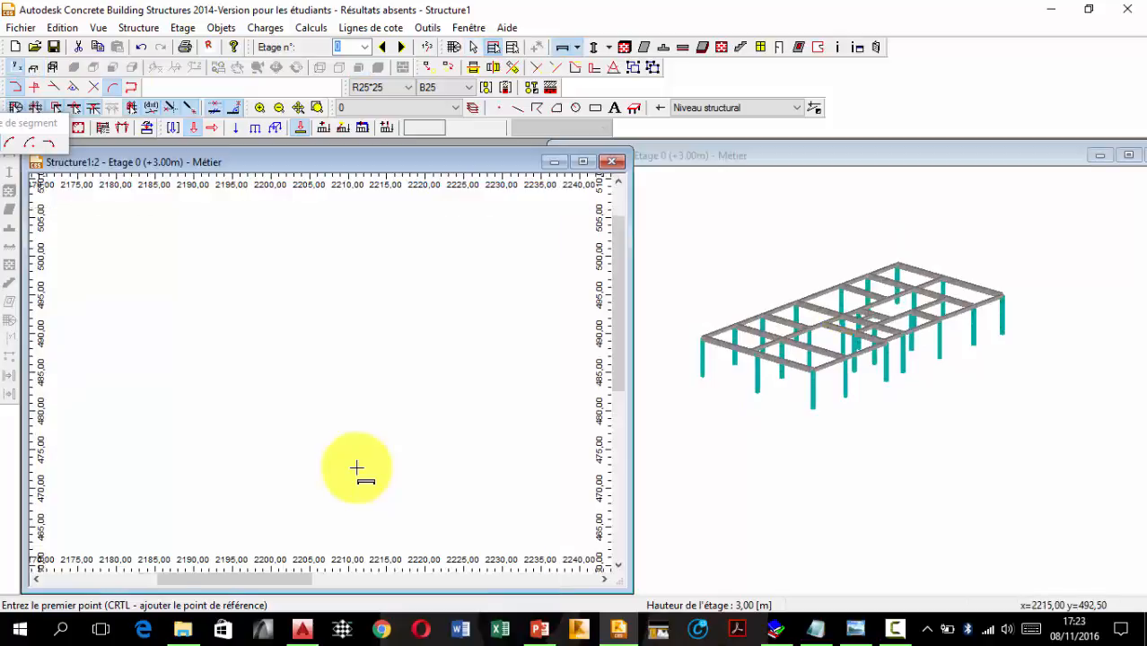
scroll(381, 325, down, 5)
right_click(391, 320)
click(426, 281)
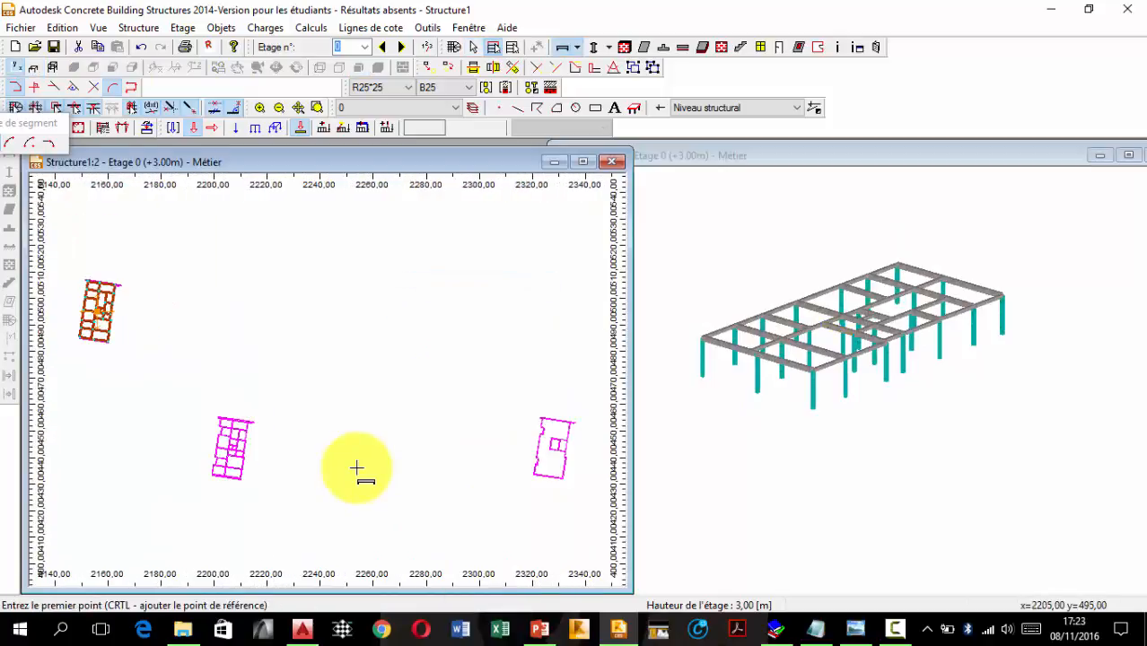
scroll(81, 323, up, 6)
mouse_move(99, 350)
middle_down()
mouse_move(155, 429)
mouse_move(168, 428)
middle_up()
scroll(204, 369, up, 1)
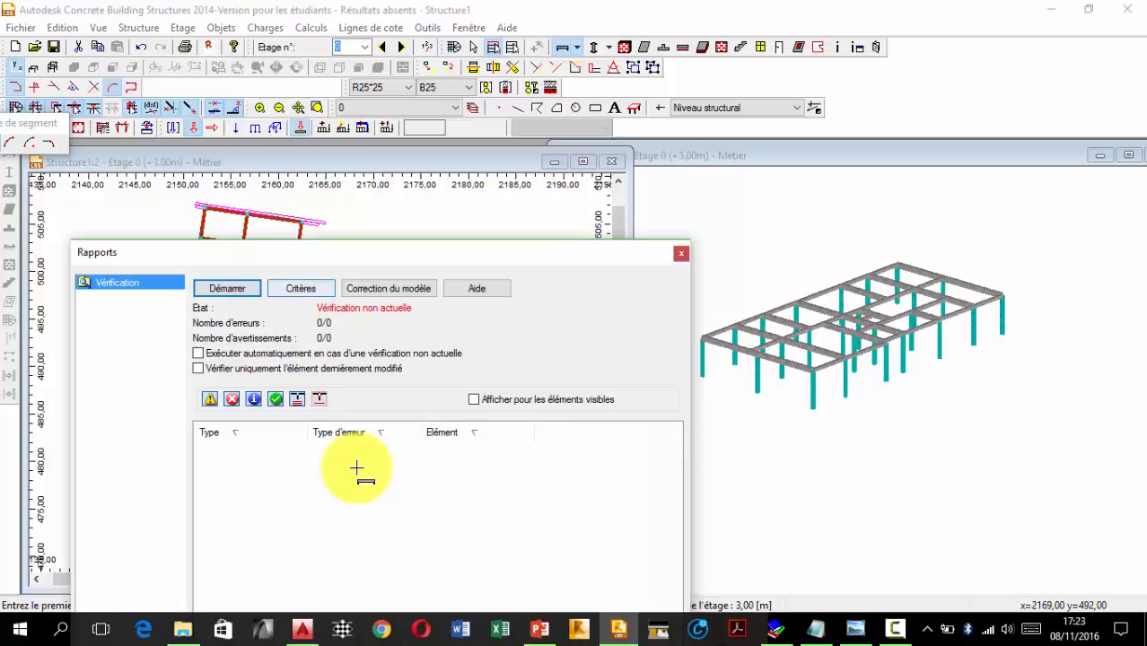
Run the structure verification and move the report window clear of the plan
click(227, 288)
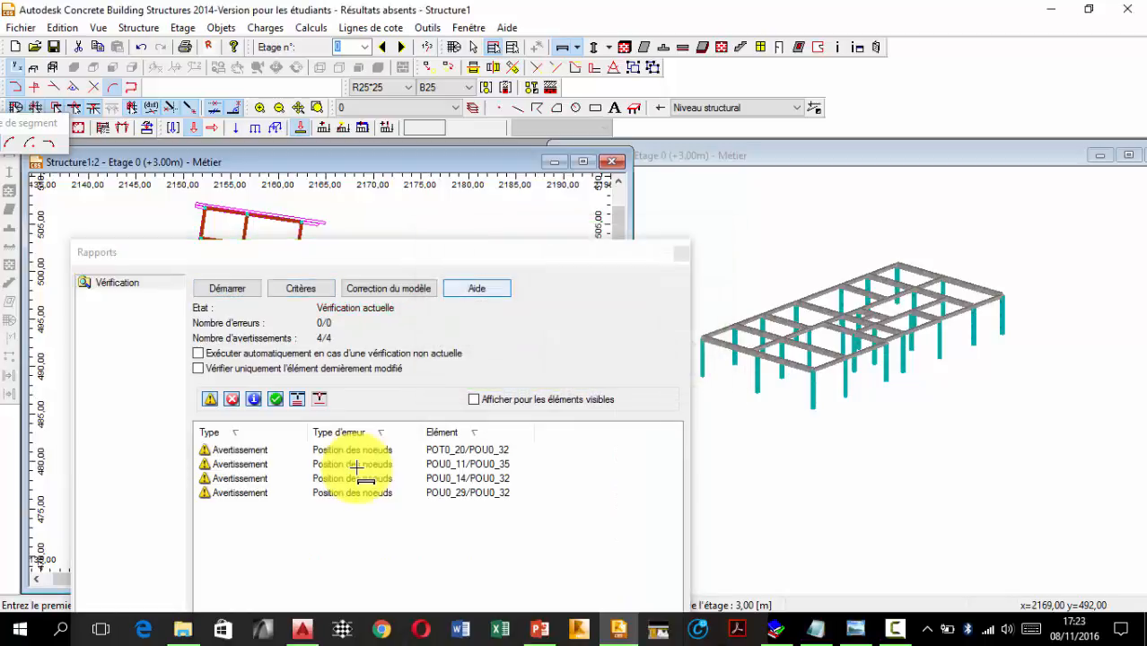
drag(402, 260, 438, 212)
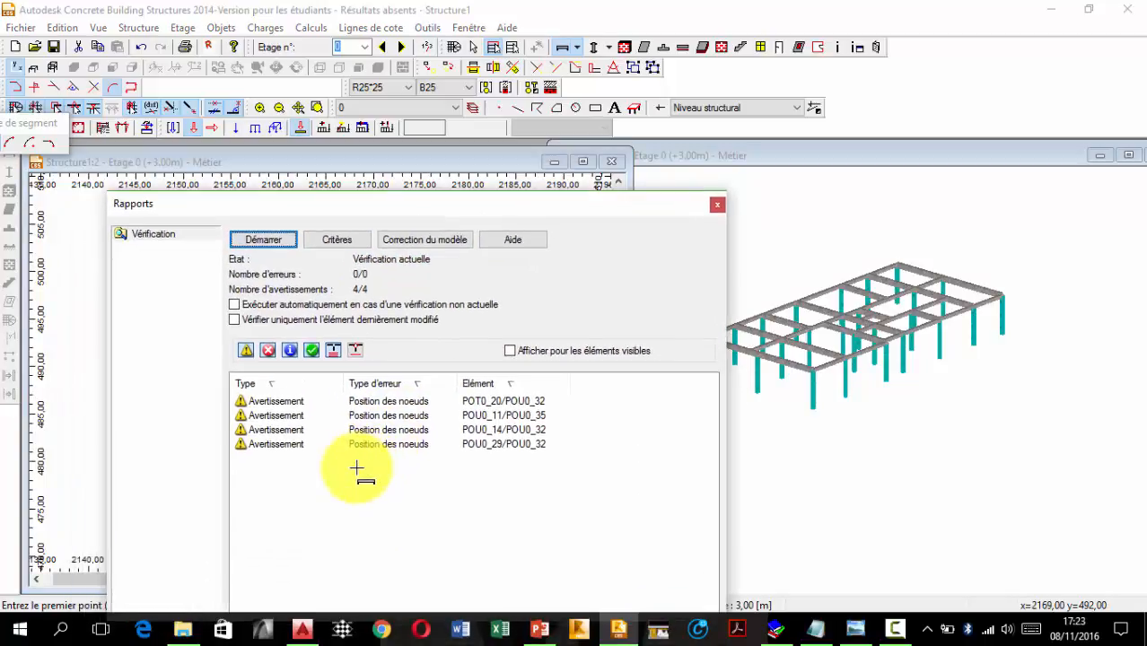
drag(357, 217, 421, 376)
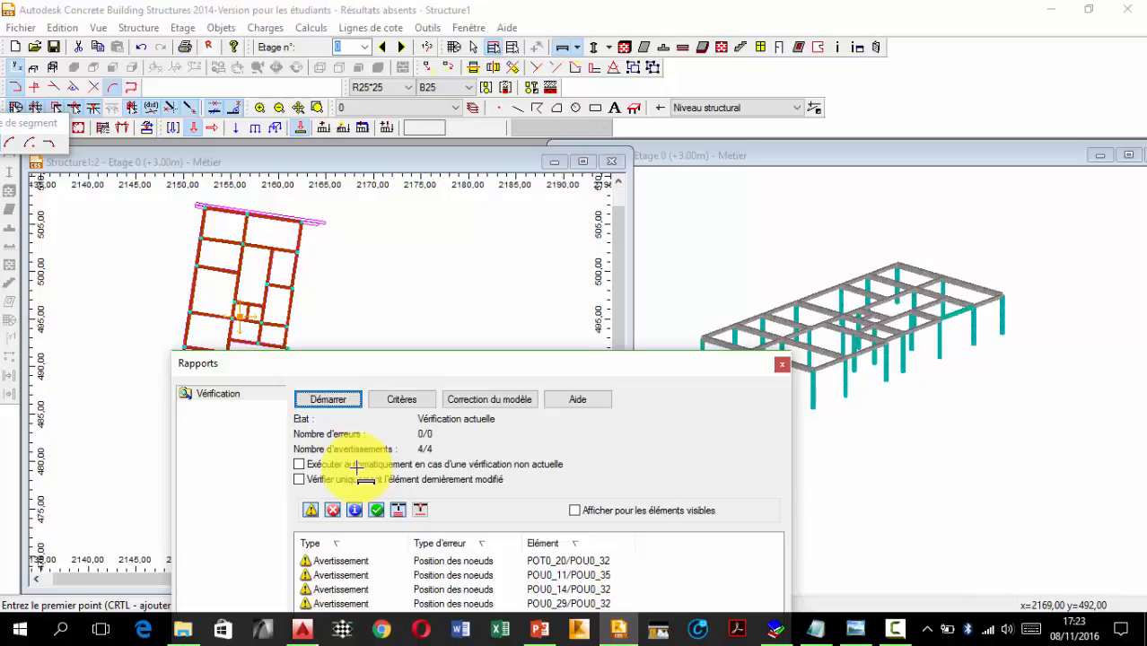
Leave the beam command, restore the initial plan view, and highlight the elements of the POT0_20/POU0_32 node-position warning
click(341, 561)
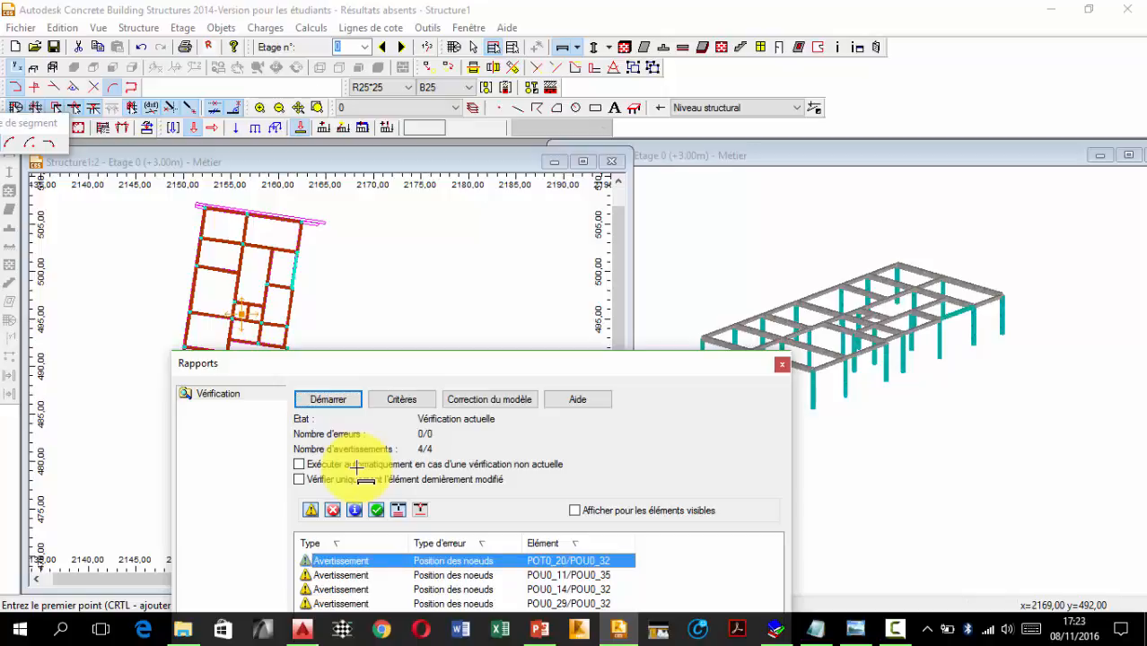
click(808, 236)
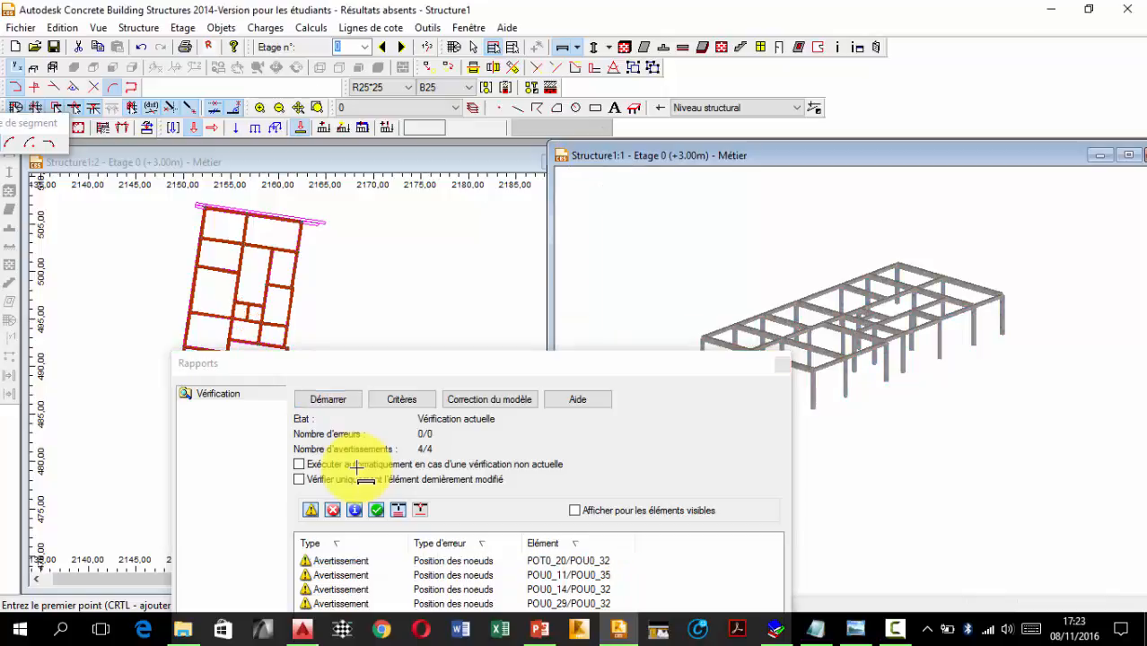
click(459, 301)
right_click(458, 299)
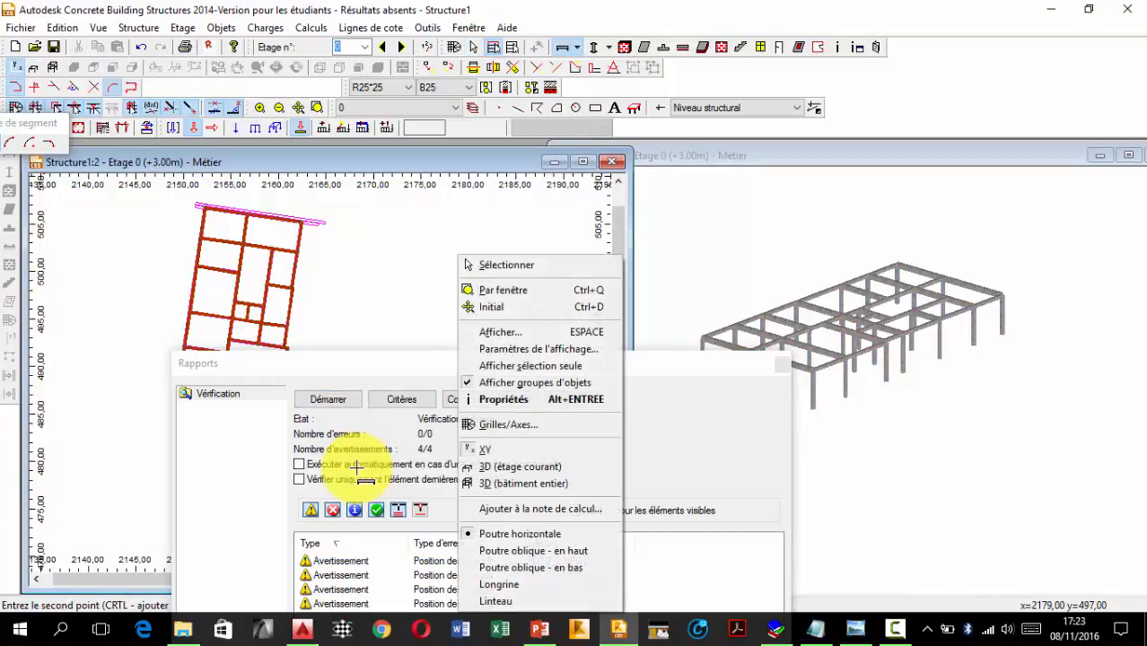
click(485, 308)
key(Escape)
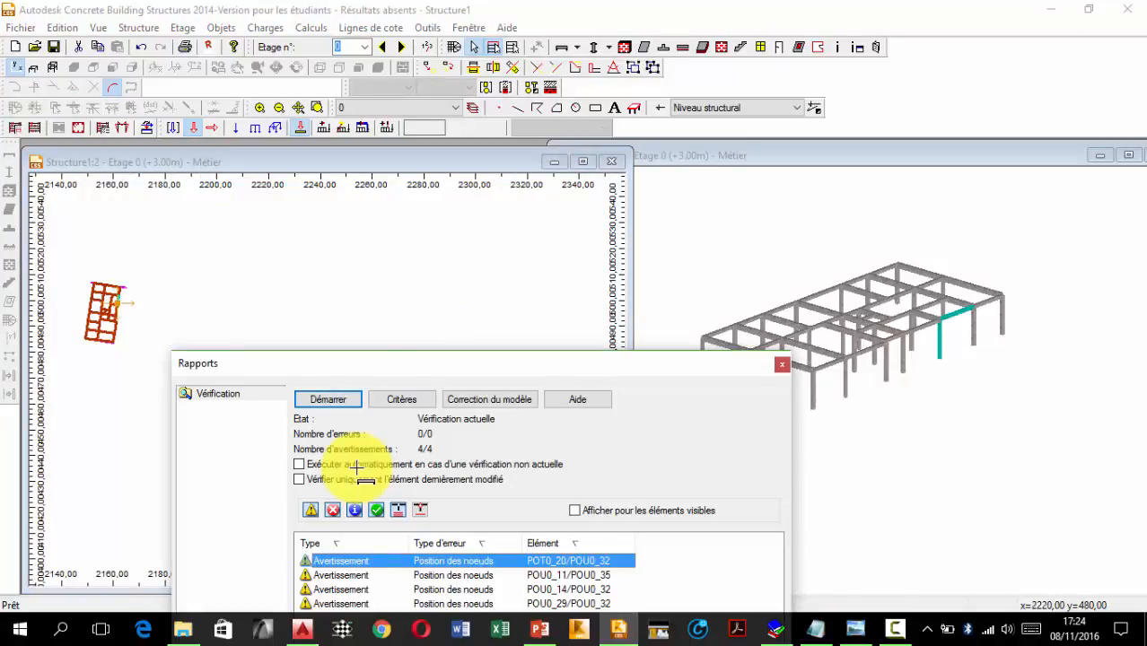
drag(391, 361, 382, 231)
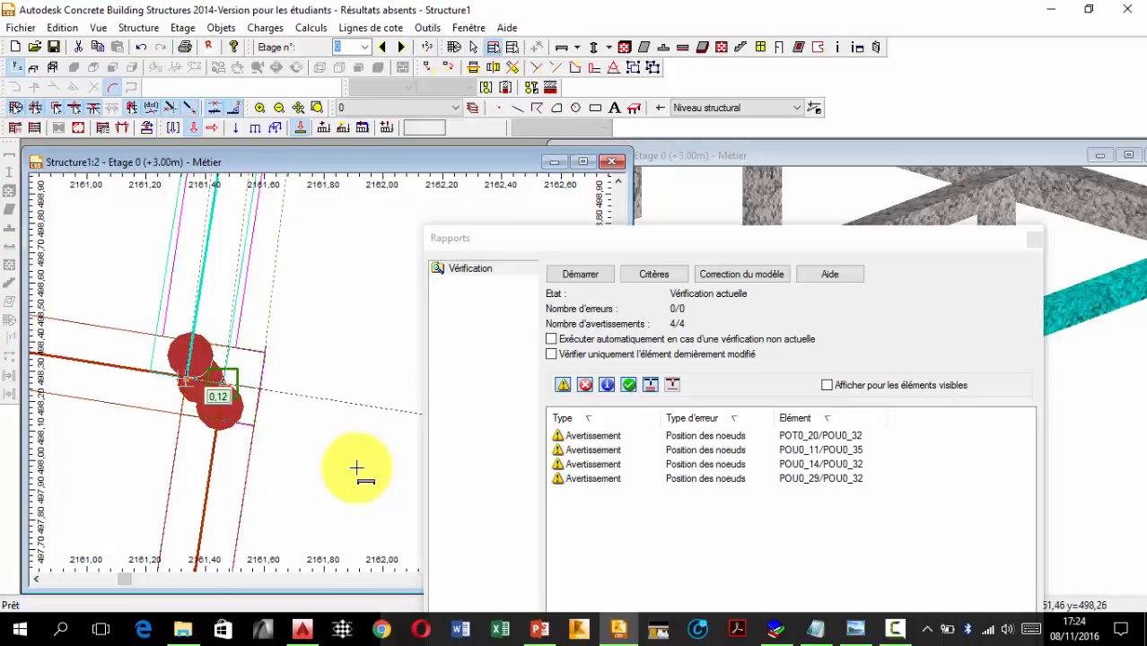
Move the lower end of the highlighted right-edge beam about 0.12 m onto the column's node and rerun the verification
click(223, 383)
scroll(222, 383, down, 5)
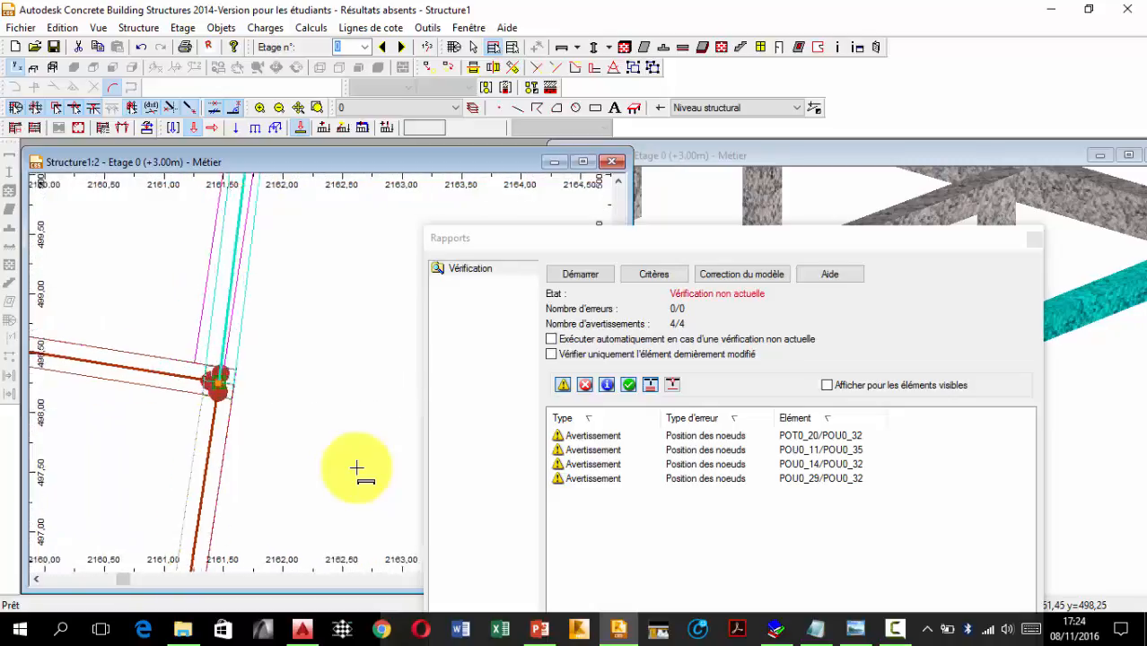
middle_drag(205, 356, 162, 261)
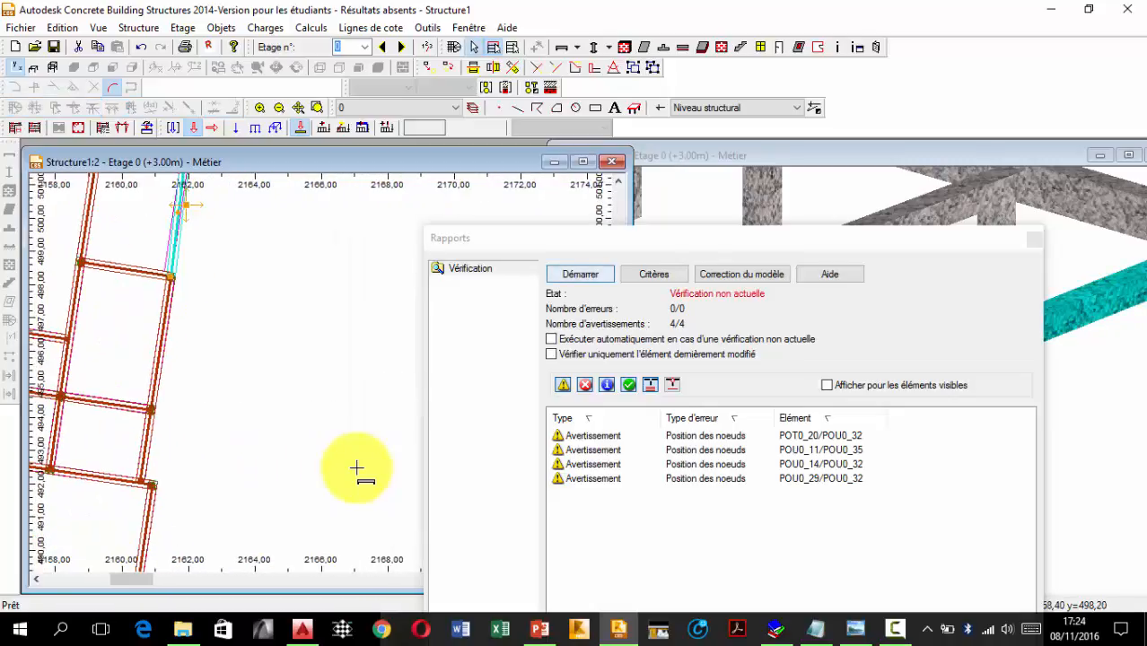
click(580, 274)
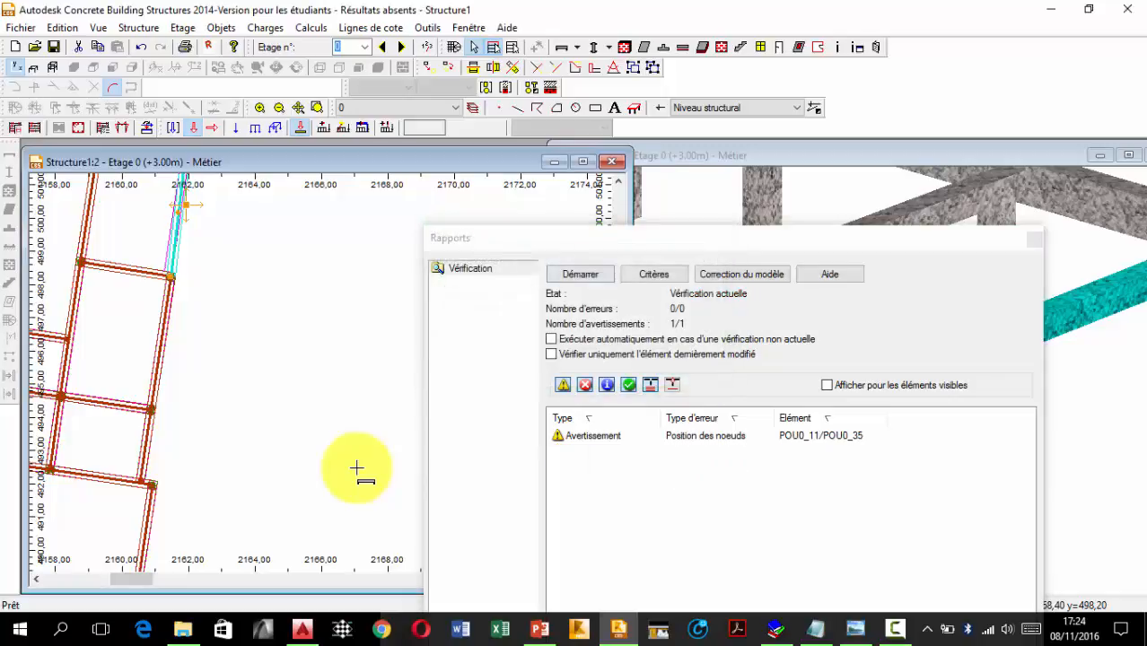
Highlight the beams of the POU0_11/POU0_35 node-position warning and examine them in the 3D view
drag(932, 242, 752, 249)
click(978, 430)
scroll(978, 431, down, 5)
scroll(897, 448, down, 3)
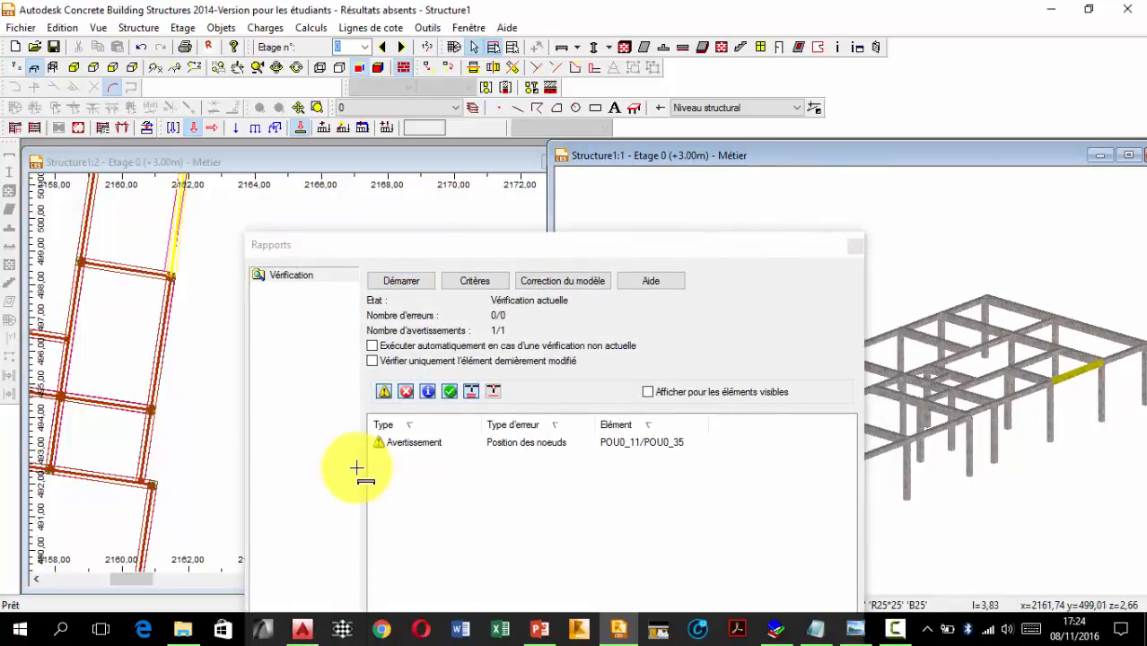
click(414, 443)
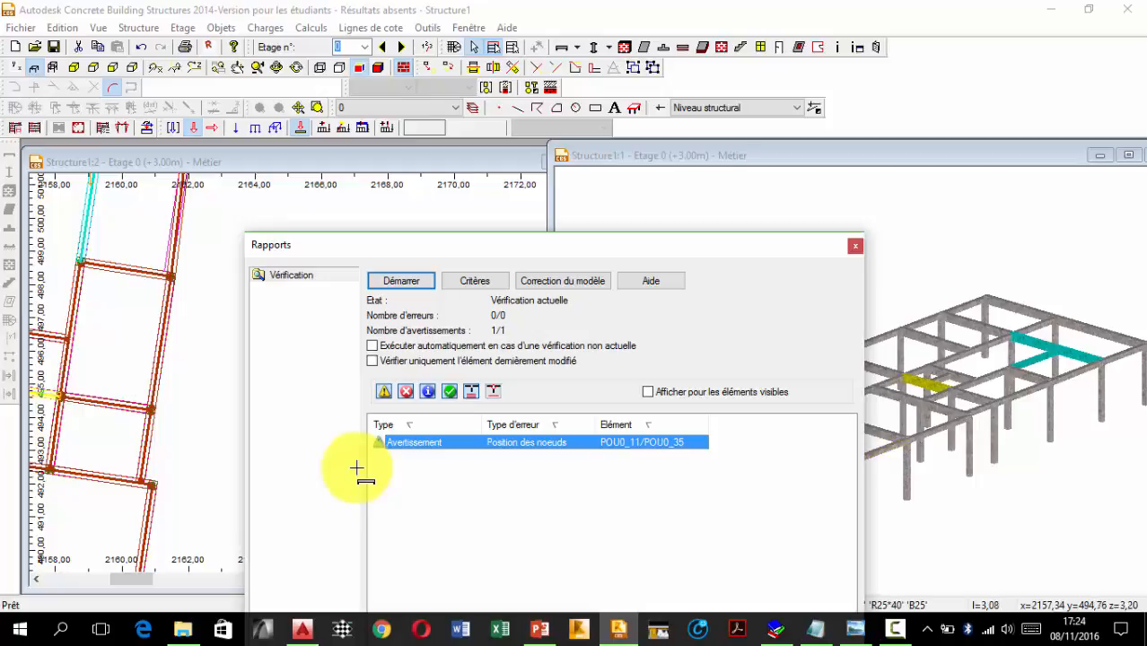
middle_drag(1058, 348, 1037, 377)
scroll(1032, 375, up, 4)
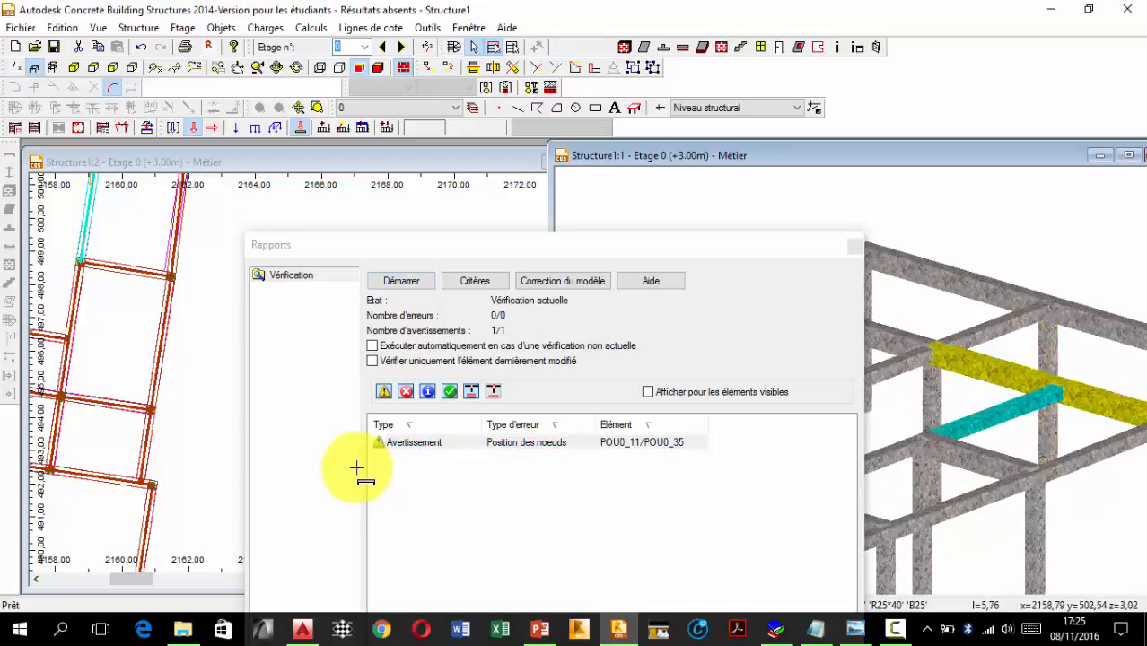
Add the transverse beam to the selection and examine closely in plan how the two beams meet
ctrl+click(1032, 375)
mouse_move(80, 193)
middle_down()
mouse_move(141, 257)
mouse_move(124, 380)
mouse_move(144, 352)
middle_up()
scroll(153, 314, down, 1)
scroll(153, 314, up, 7)
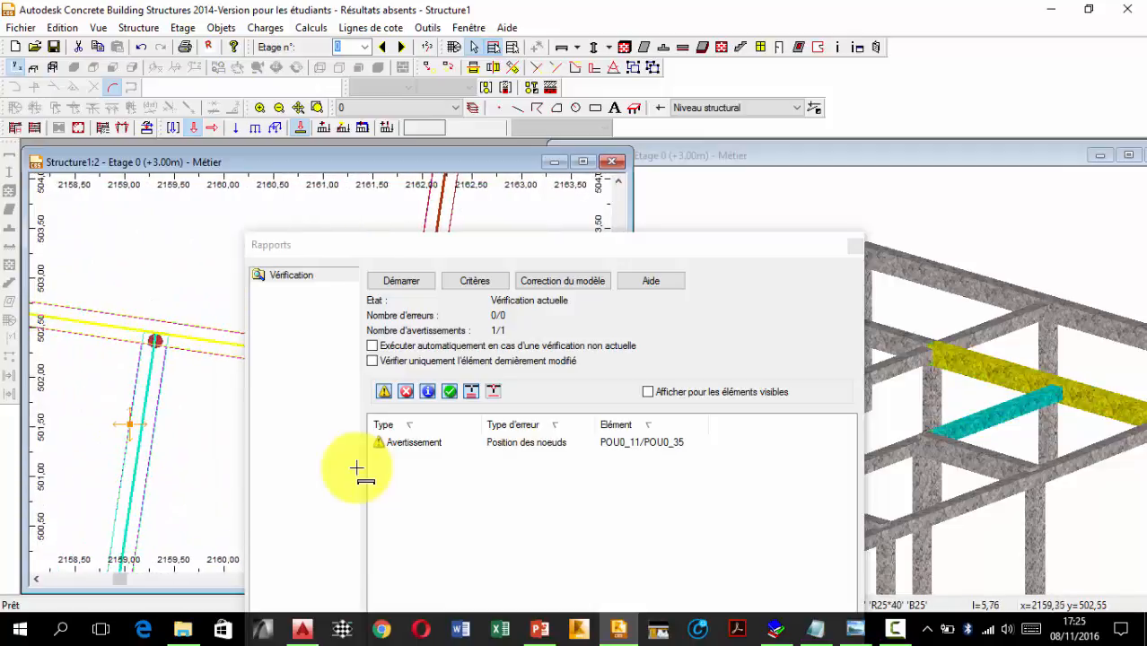
scroll(157, 346, up, 4)
scroll(206, 359, up, 4)
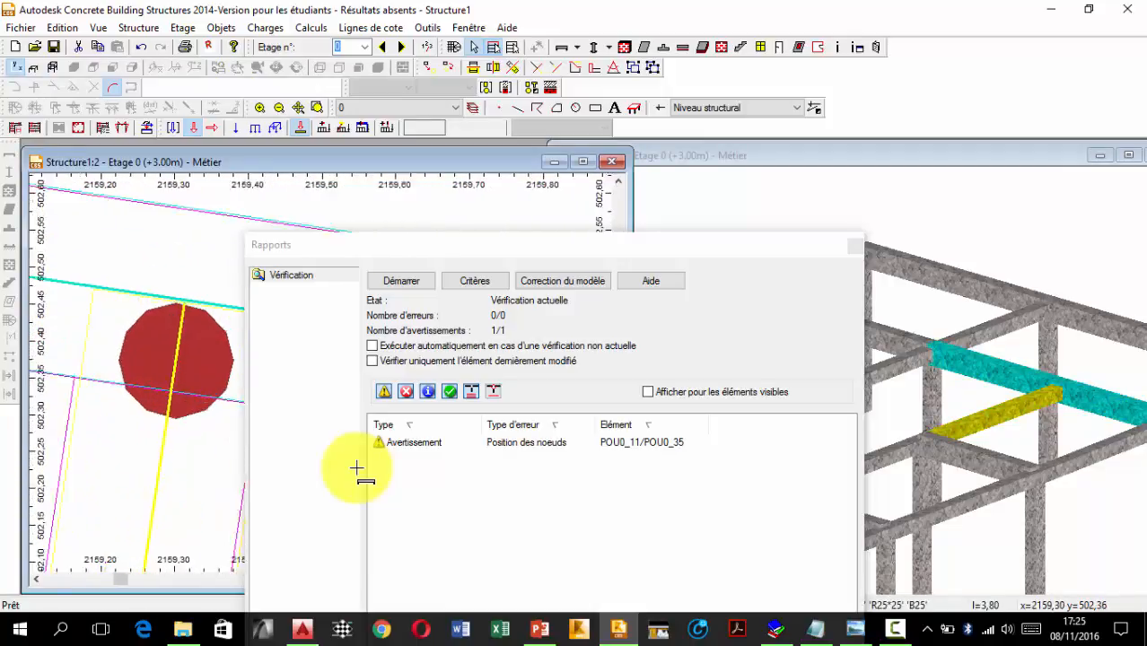
drag(385, 244, 621, 287)
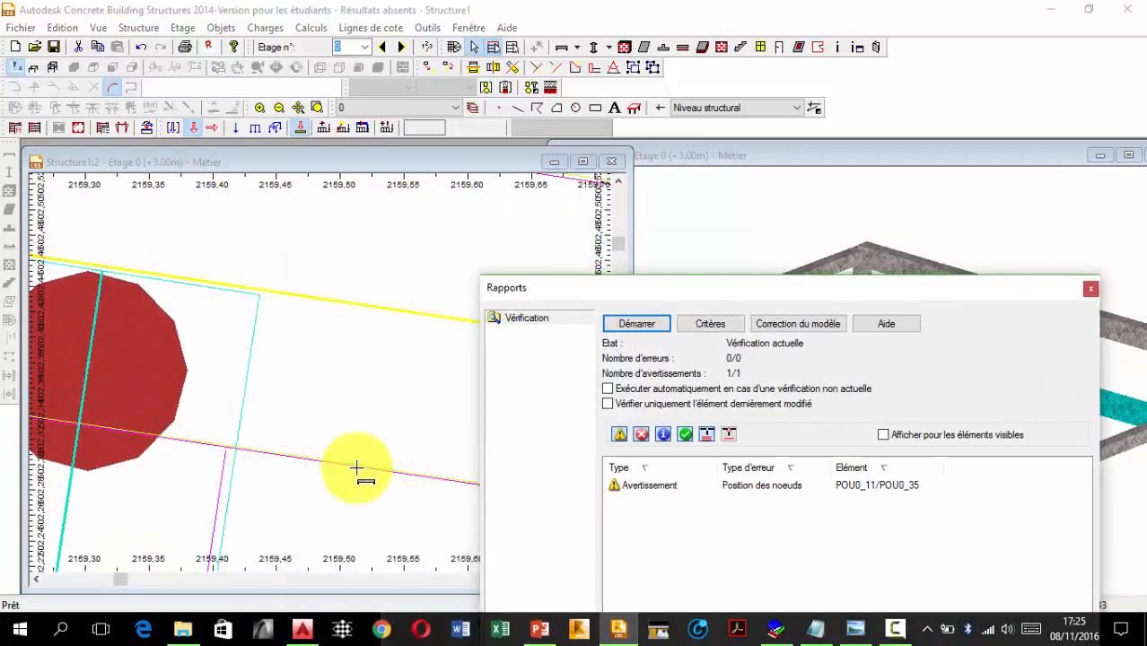
middle_drag(82, 249, 324, 288)
scroll(323, 288, up, 1)
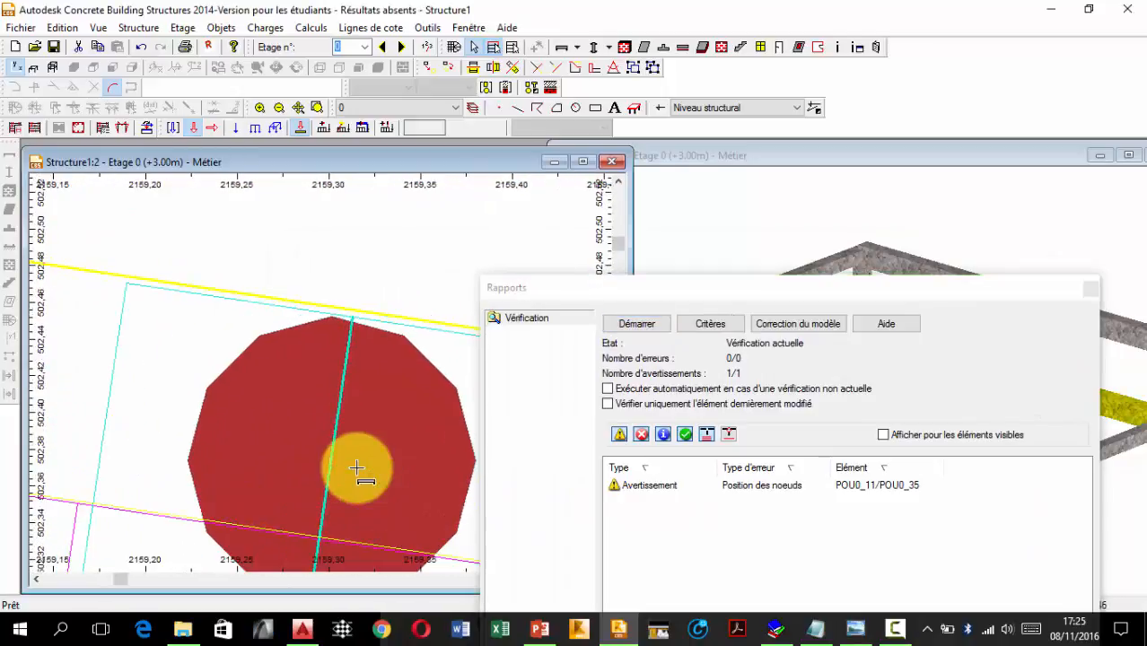
scroll(309, 288, down, 4)
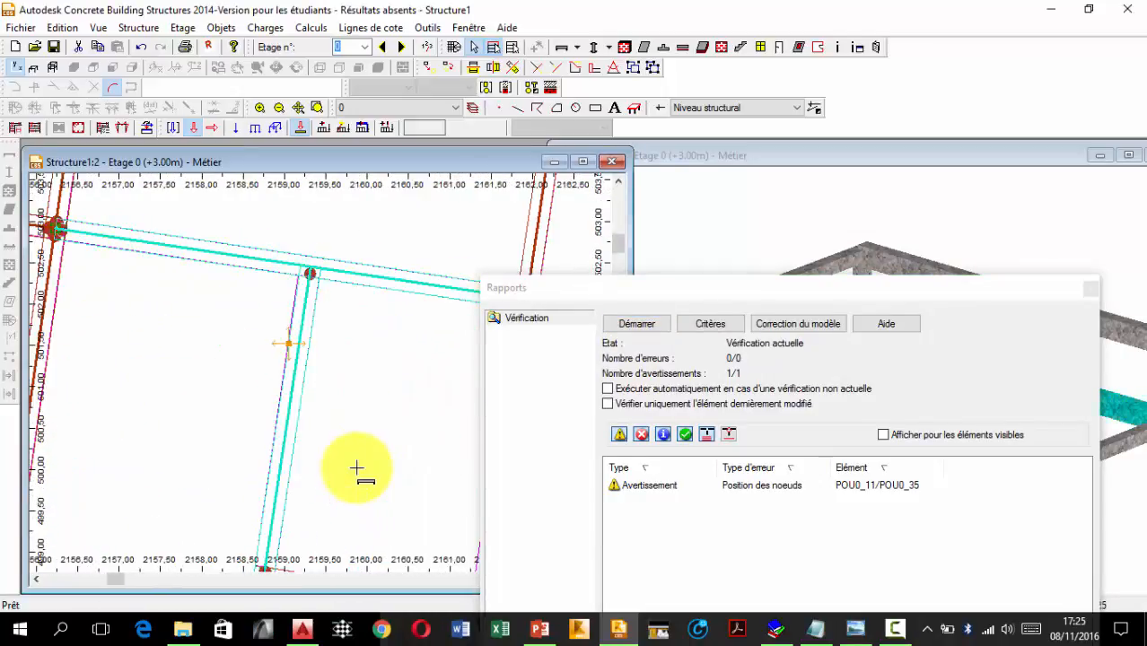
Try to snap the longitudinal beam's upper end onto the transverse beam's axis, and rerun the verification
click(304, 314)
scroll(313, 264, up, 8)
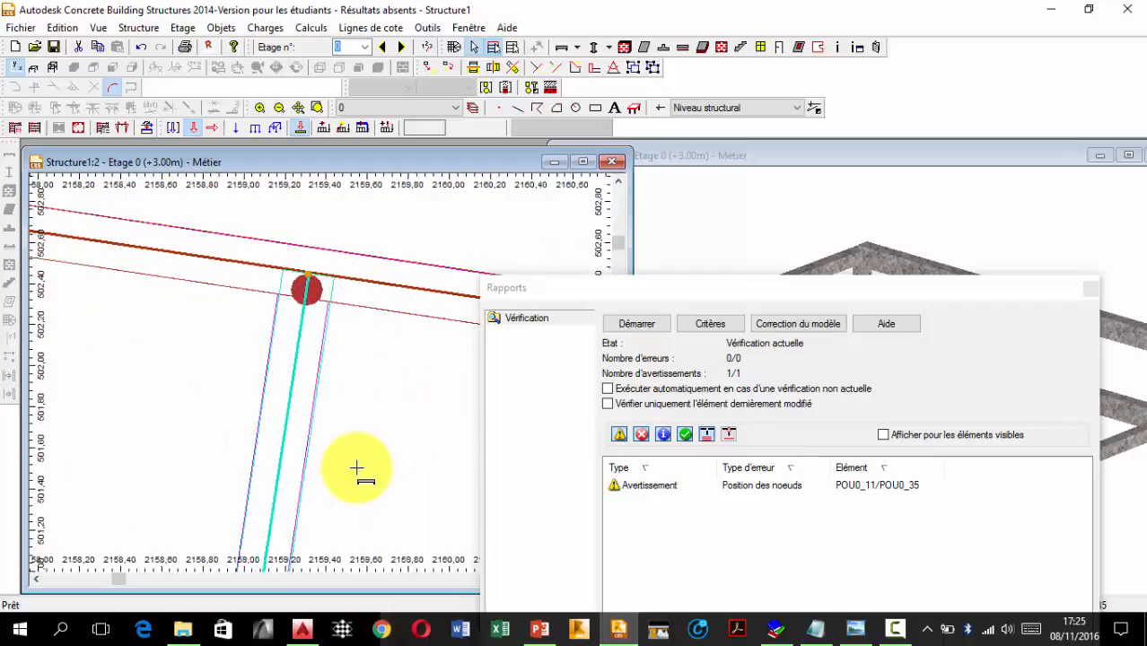
scroll(297, 304, up, 2)
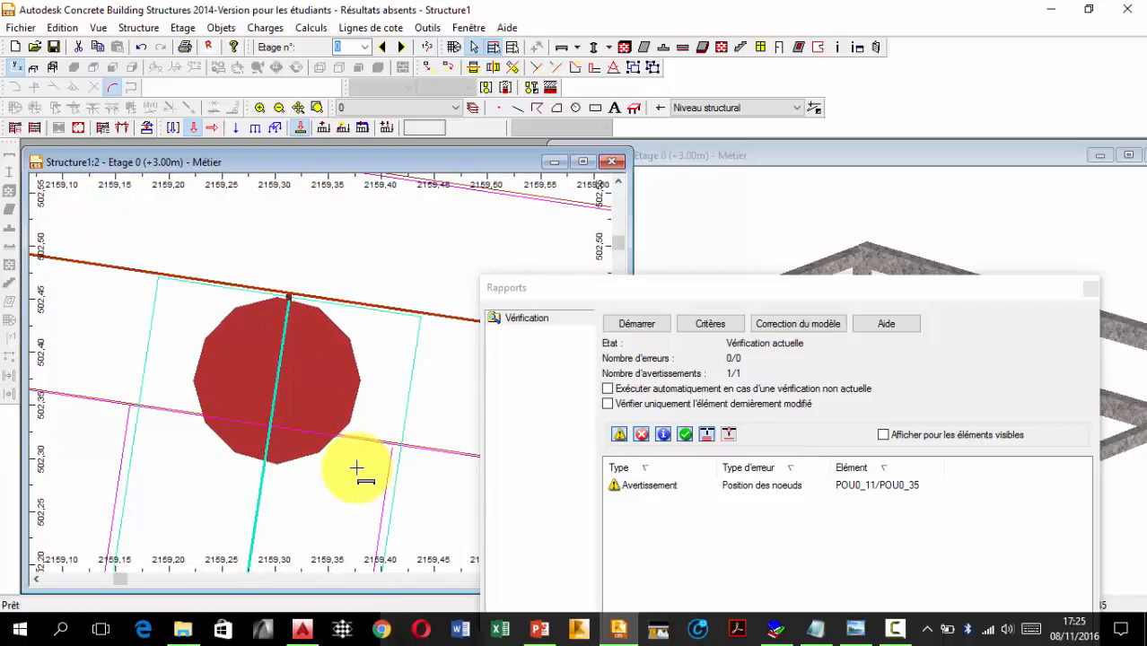
mouse_move(267, 418)
mouse_down()
mouse_move(270, 426)
mouse_move(286, 295)
mouse_up()
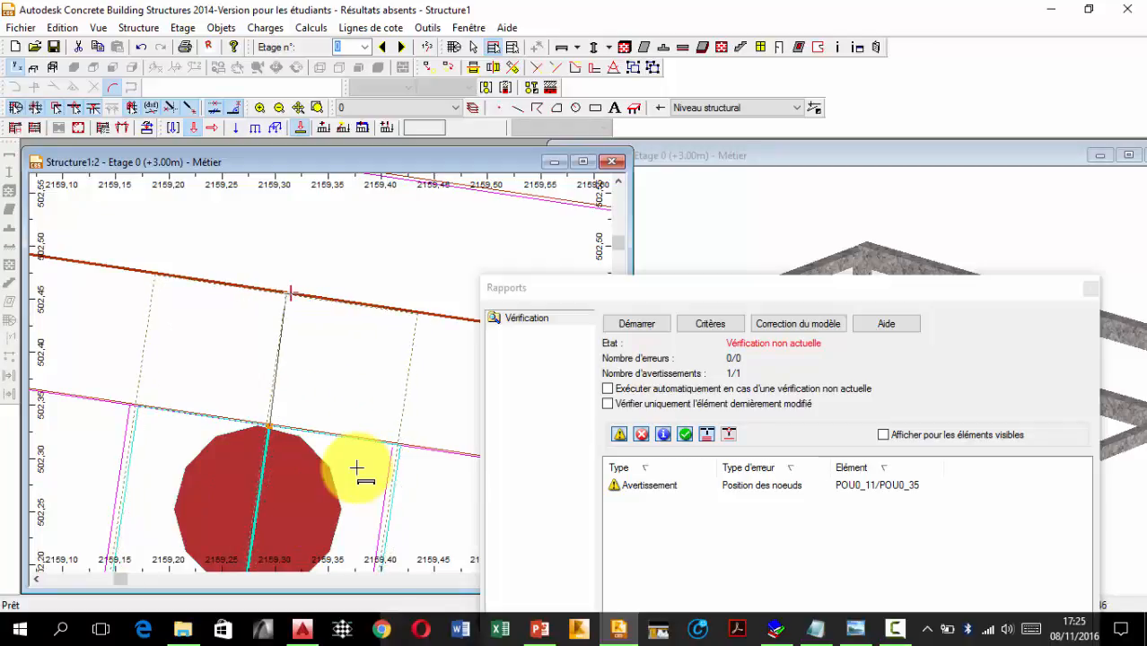
scroll(289, 294, up, 1)
scroll(289, 294, up, 2)
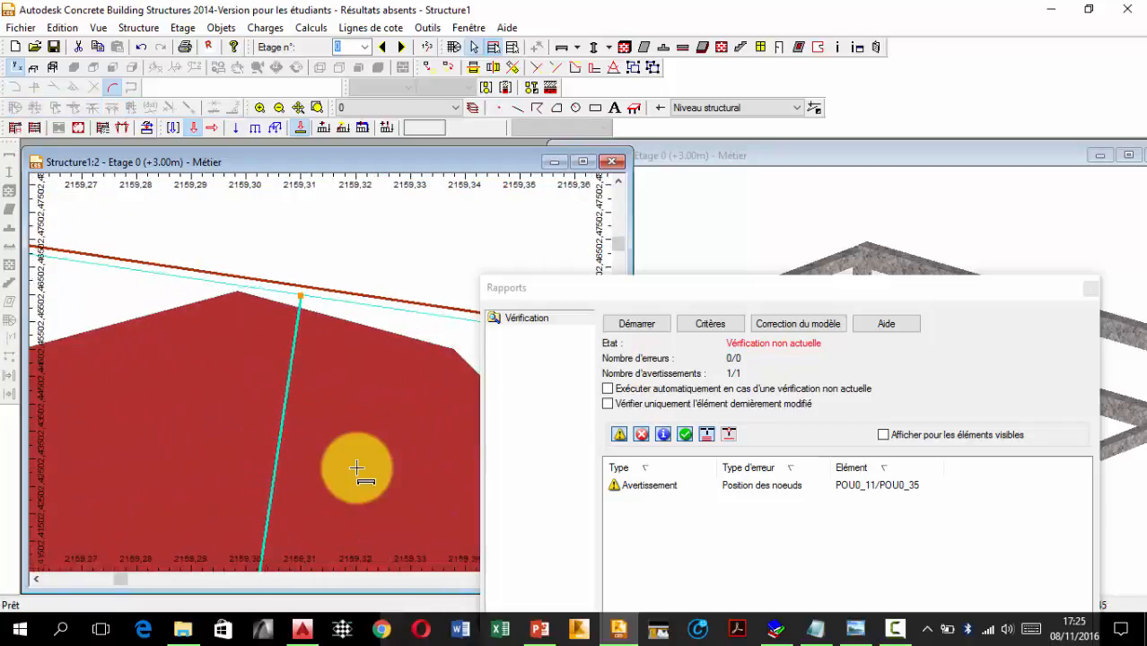
scroll(307, 285, down, 5)
click(637, 324)
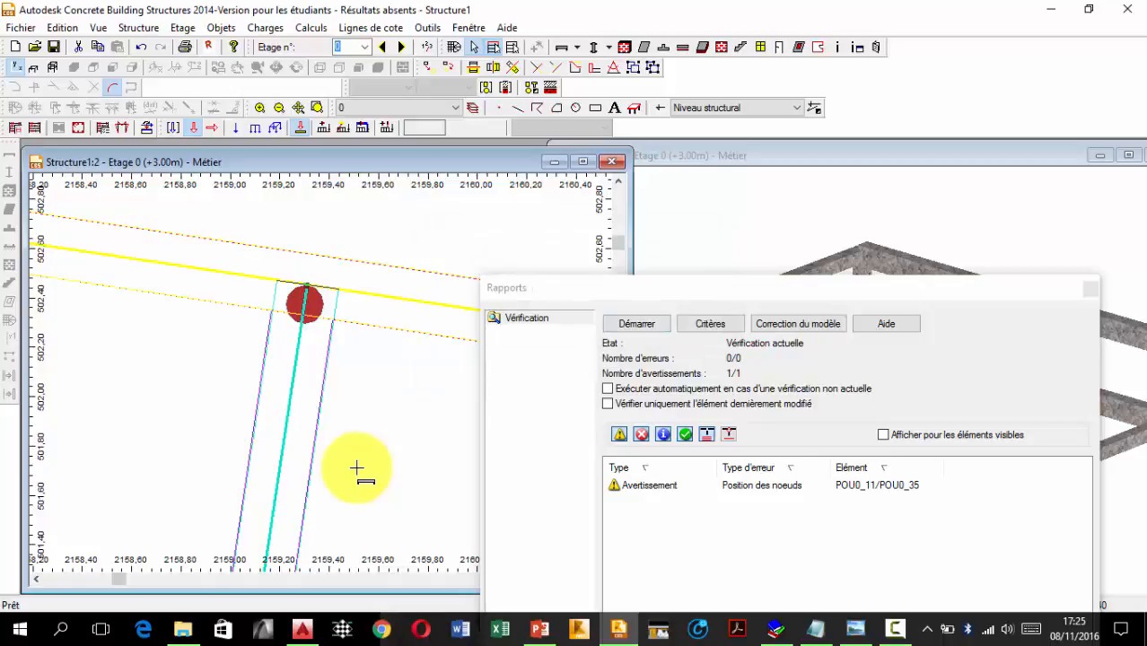
Pull the longitudinal beam's upper end back about 0.2 m, reattach it to the transverse beam's axis and rerun the verification
drag(306, 285, 304, 337)
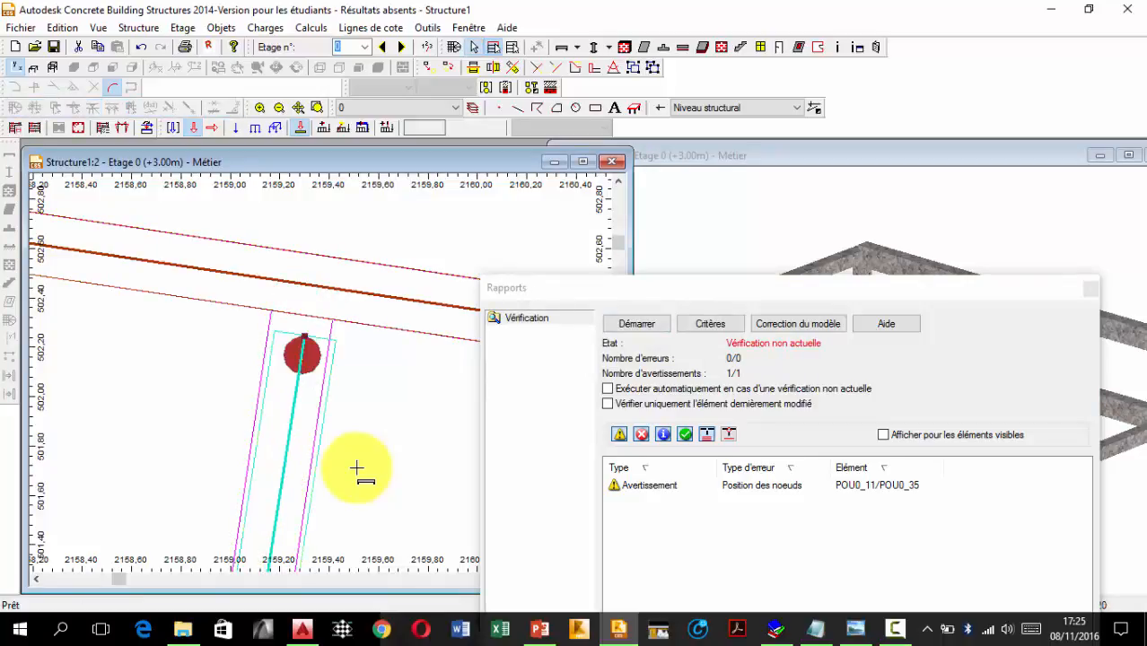
scroll(356, 468, down, 3)
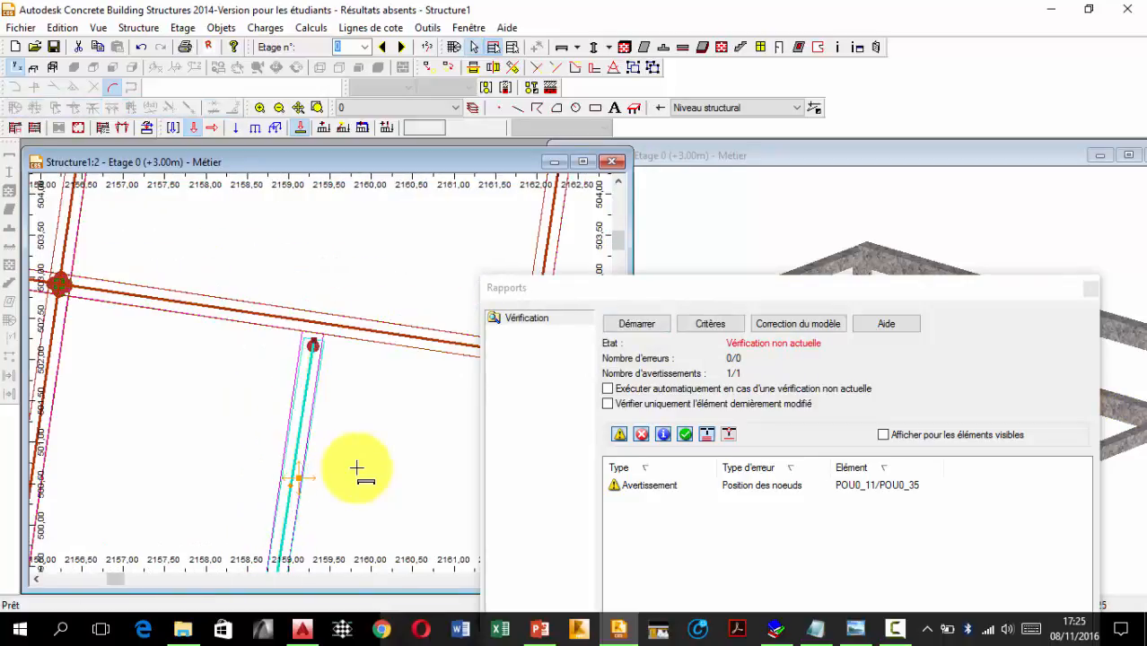
scroll(356, 467, up, 3)
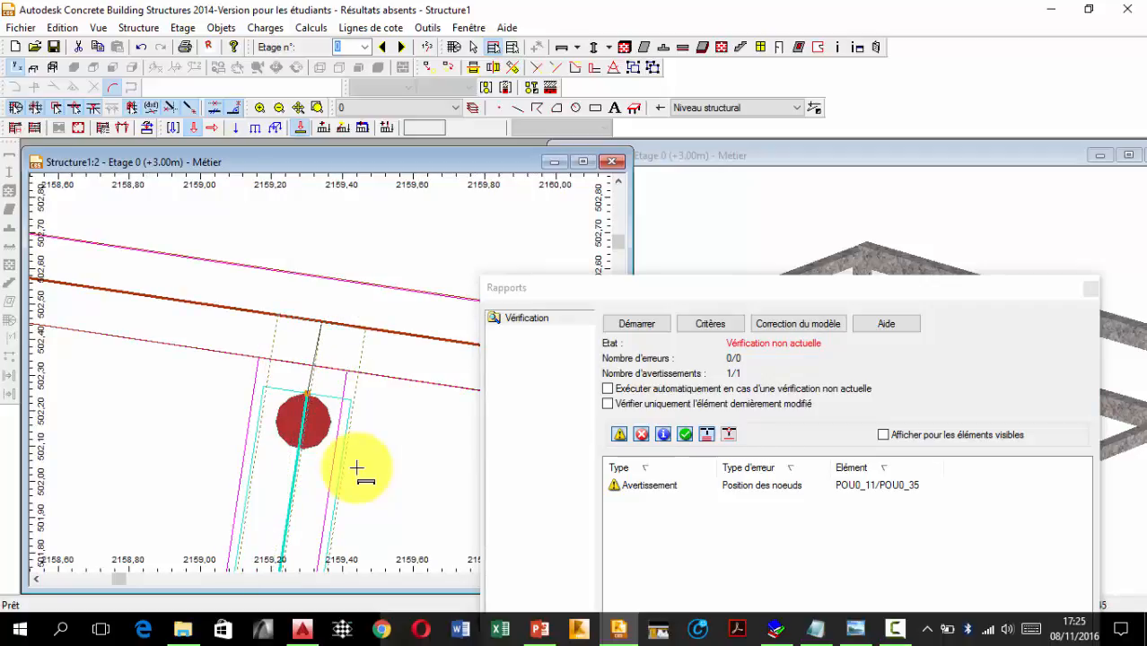
drag(306, 393, 322, 322)
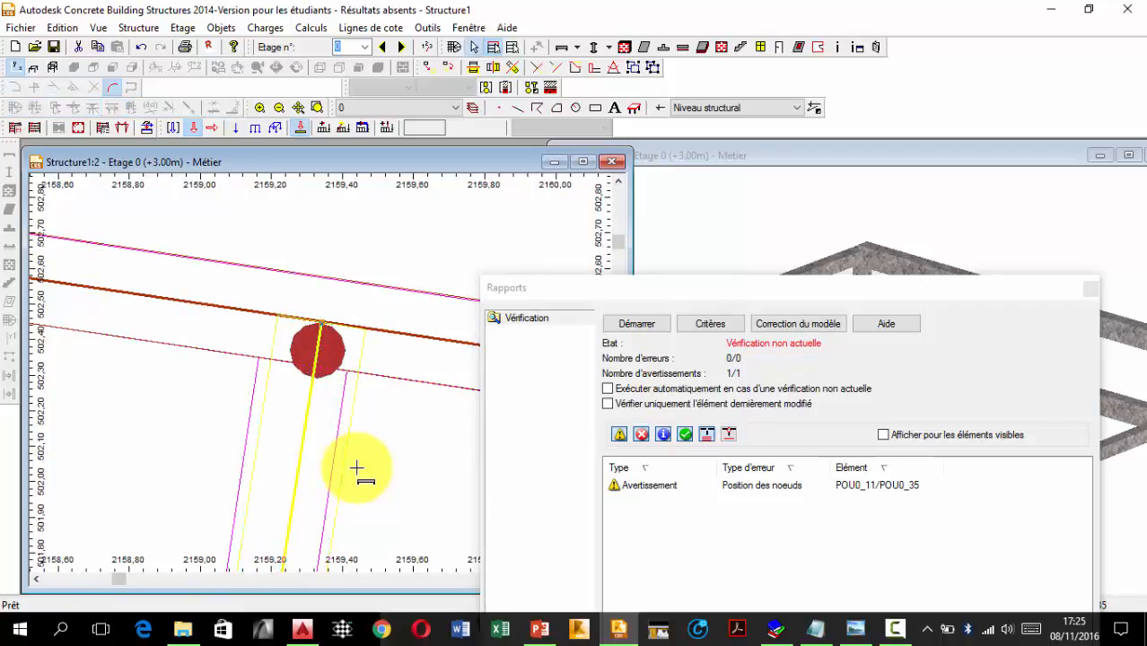
click(636, 324)
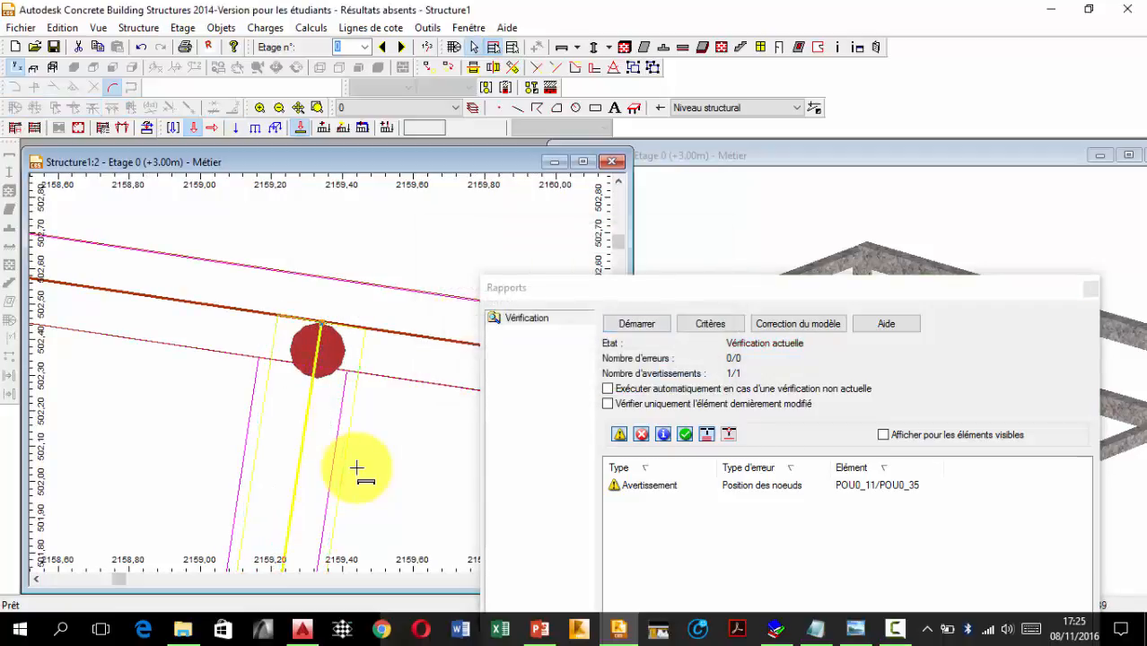
Highlight the beams of the POU0_11/POU0_35 warning and delete the longitudinal beam
scroll(356, 468, down, 10)
click(650, 486)
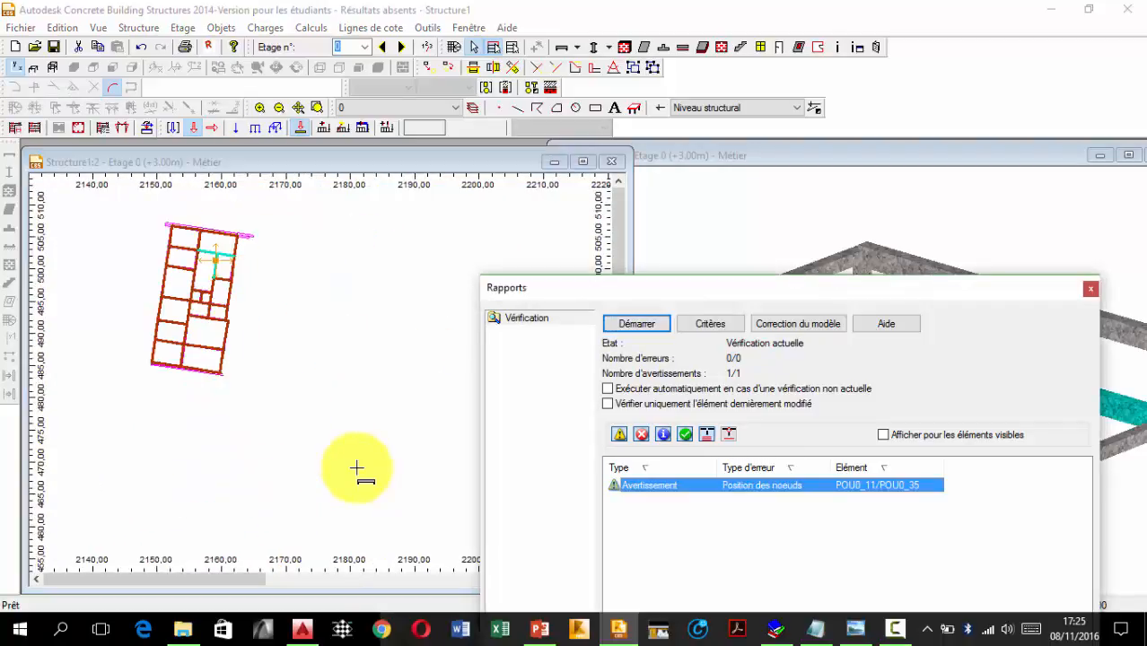
scroll(208, 282, up, 9)
middle_drag(208, 281, 181, 417)
scroll(232, 326, up, 5)
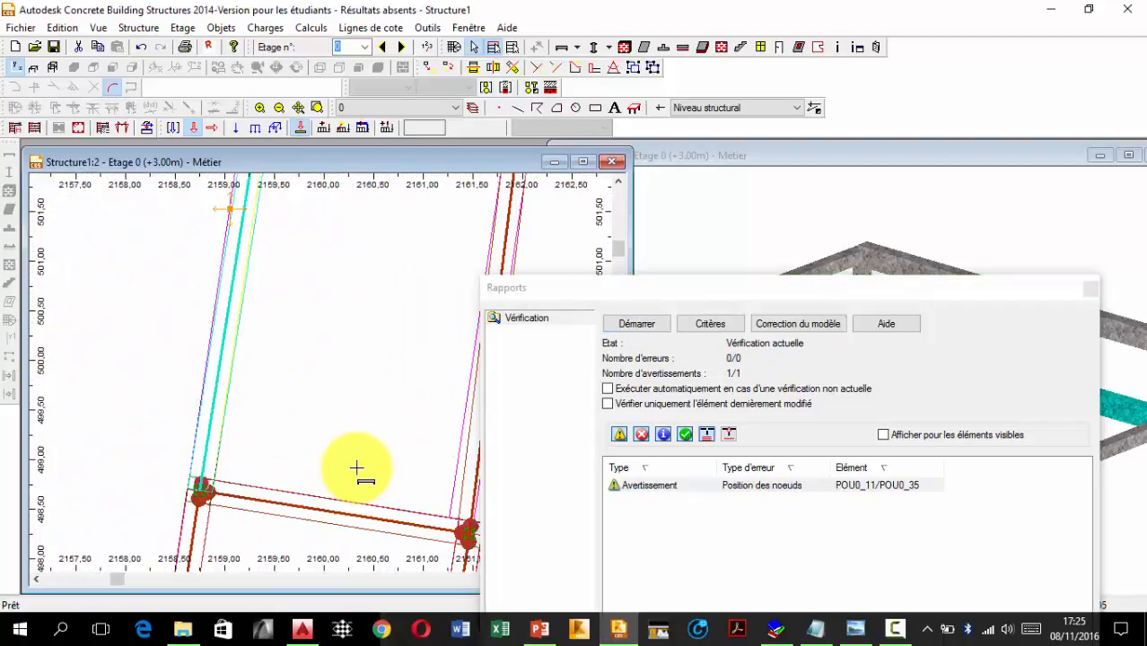
click(230, 208)
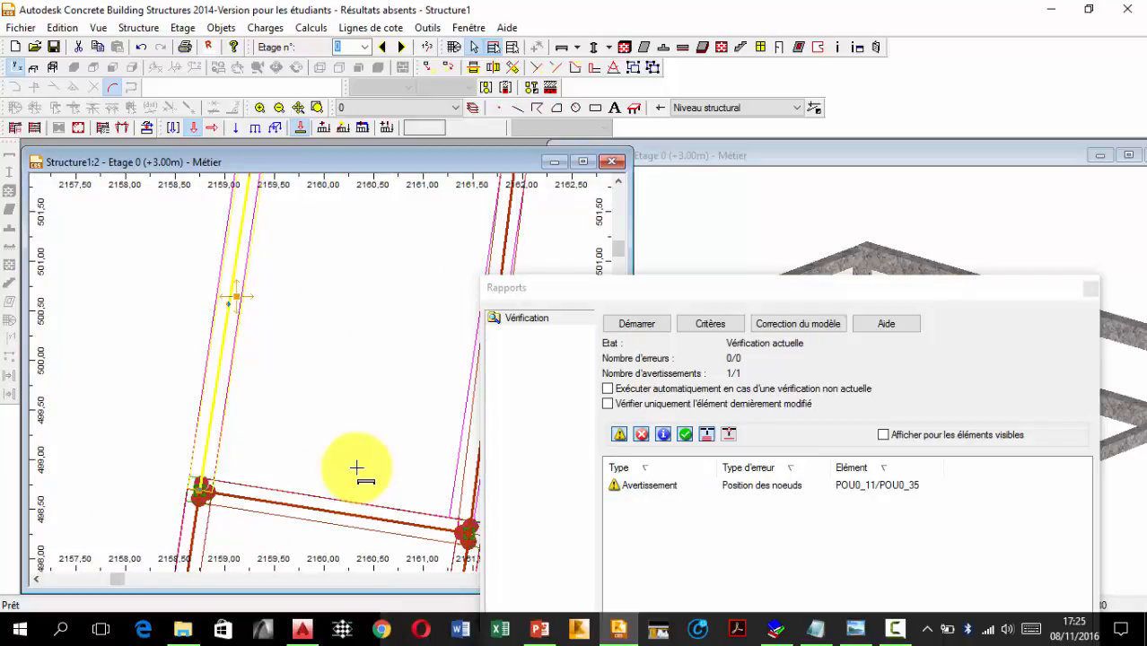
key(Delete)
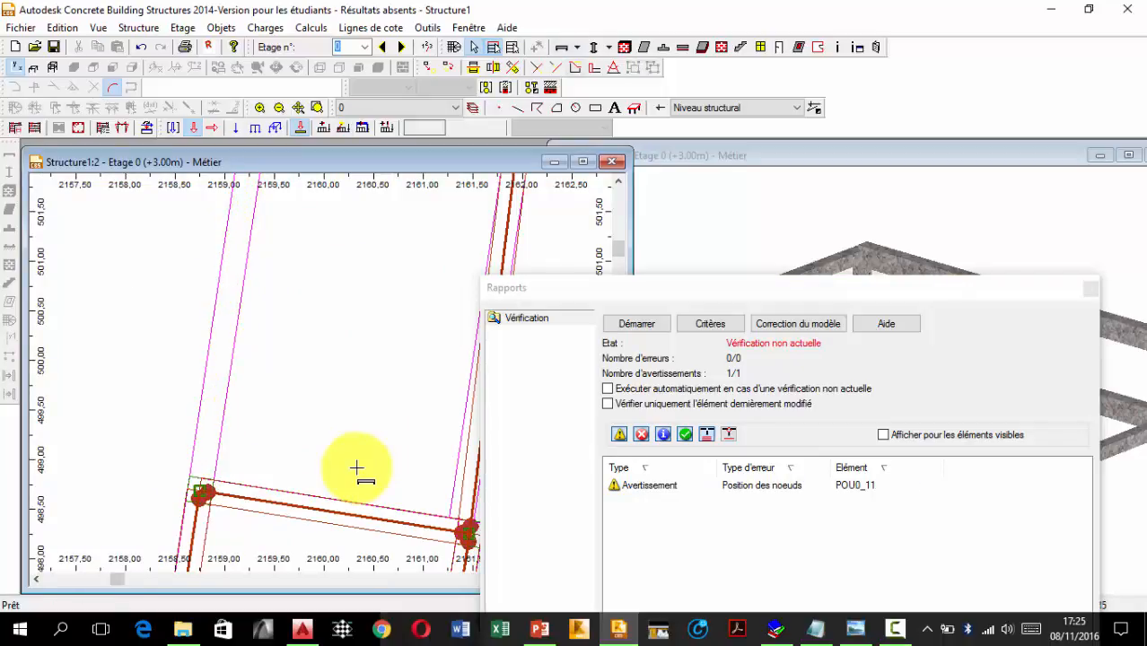
Redraw the longitudinal beam with section R25*25 from the lower column node to the transverse beam's axis, and rerun the verification
click(563, 48)
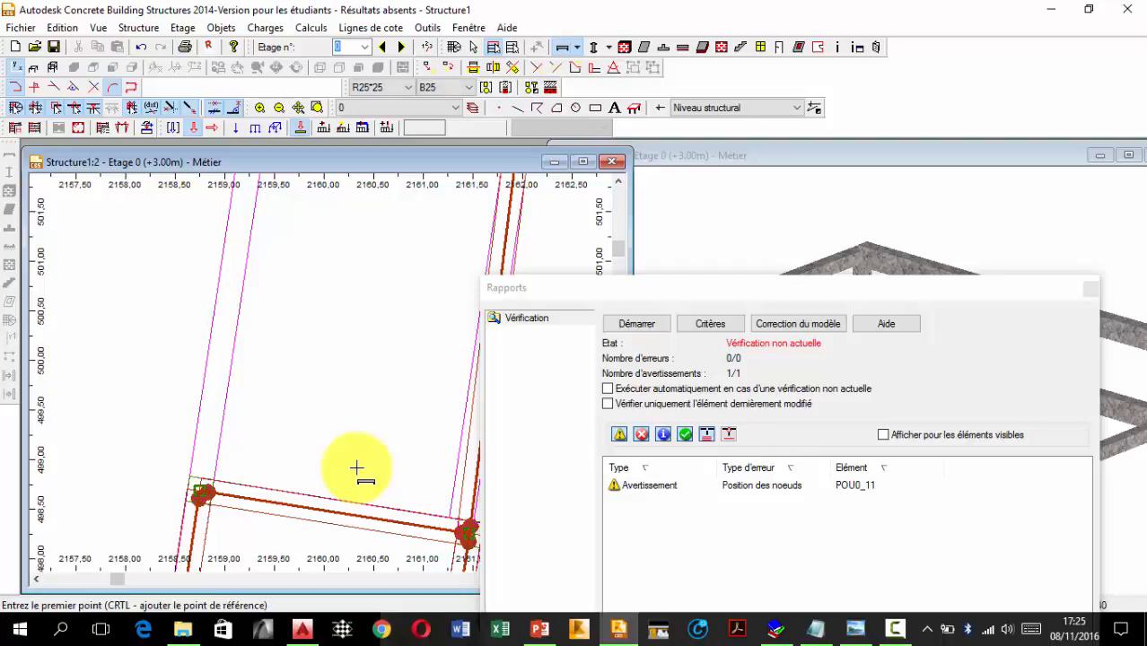
click(201, 491)
scroll(357, 468, up, 1)
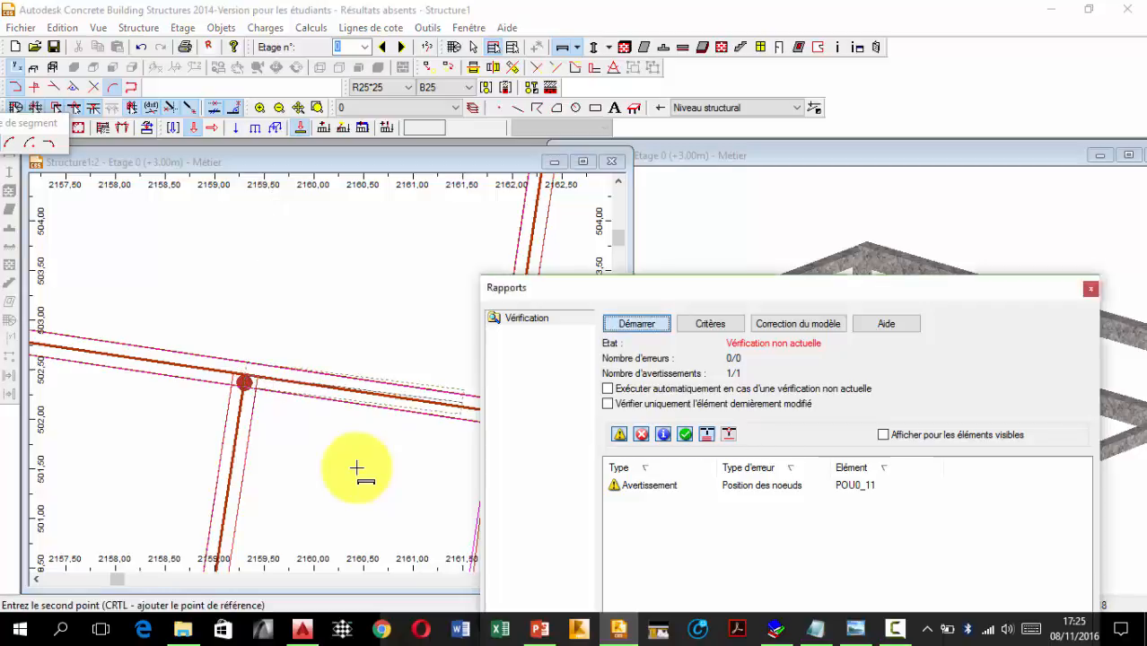
scroll(357, 467, down, 3)
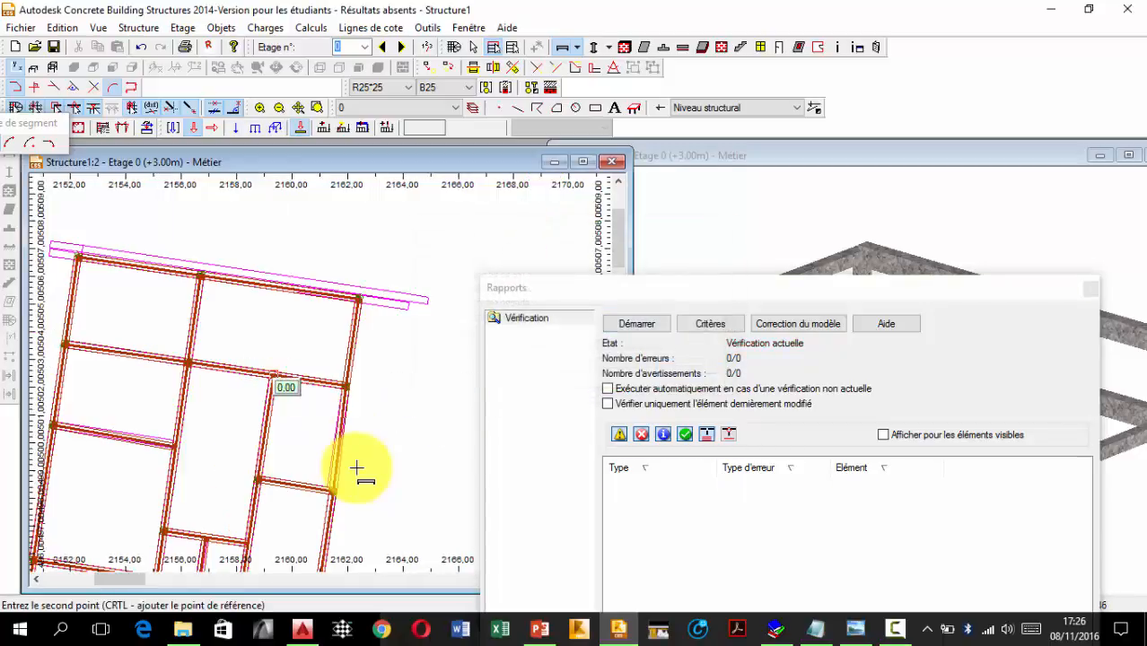
right_click(356, 467)
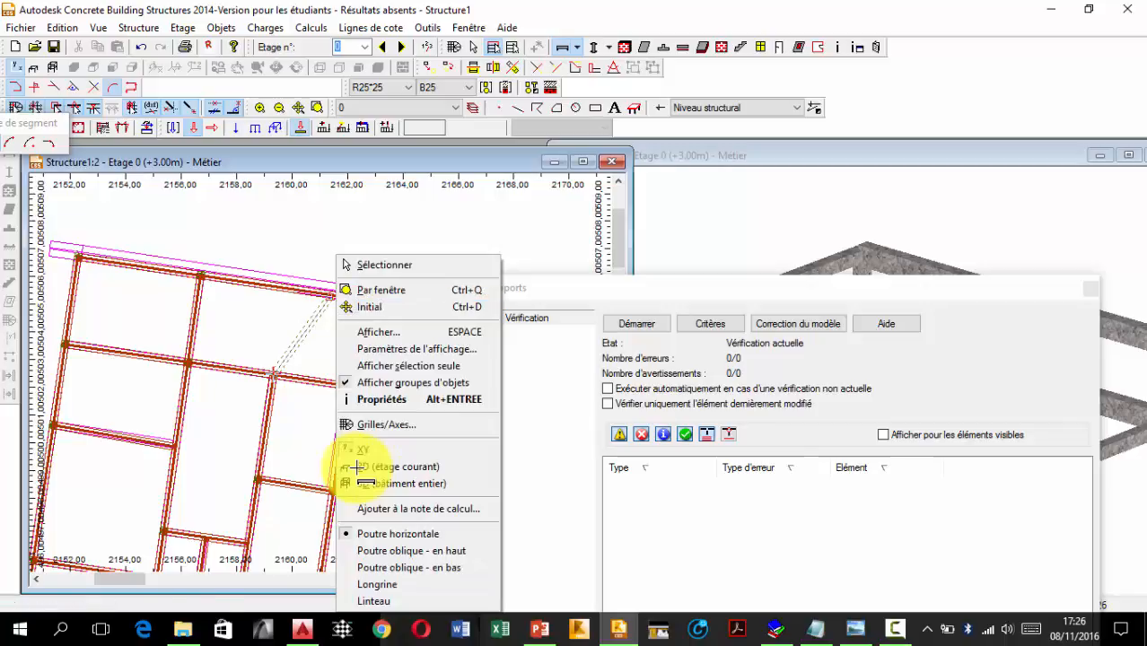
key(Escape)
Examine closely in plan how the redrawn beam meets the transverse beam, and close the verification report
scroll(357, 467, up, 5)
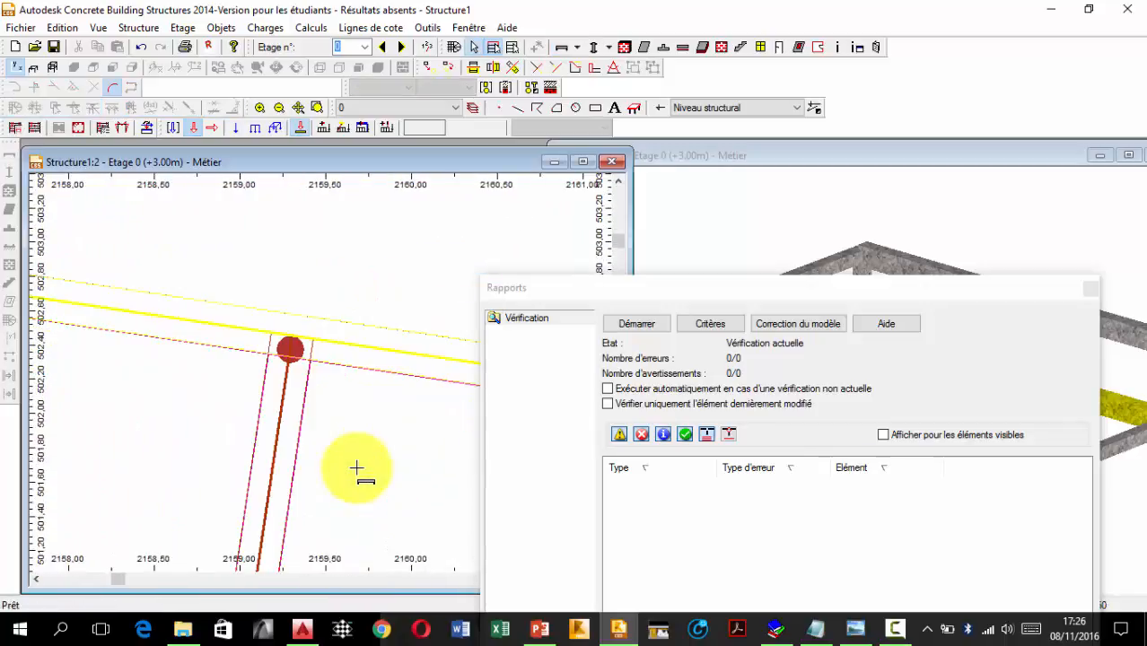
scroll(356, 467, up, 6)
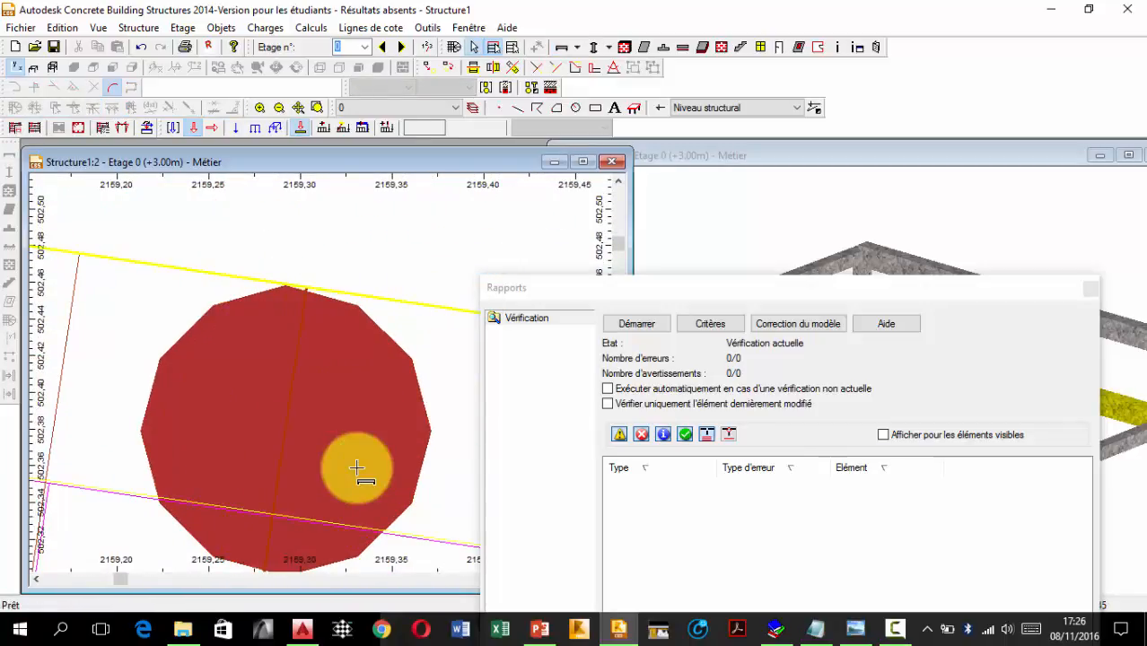
scroll(356, 467, up, 2)
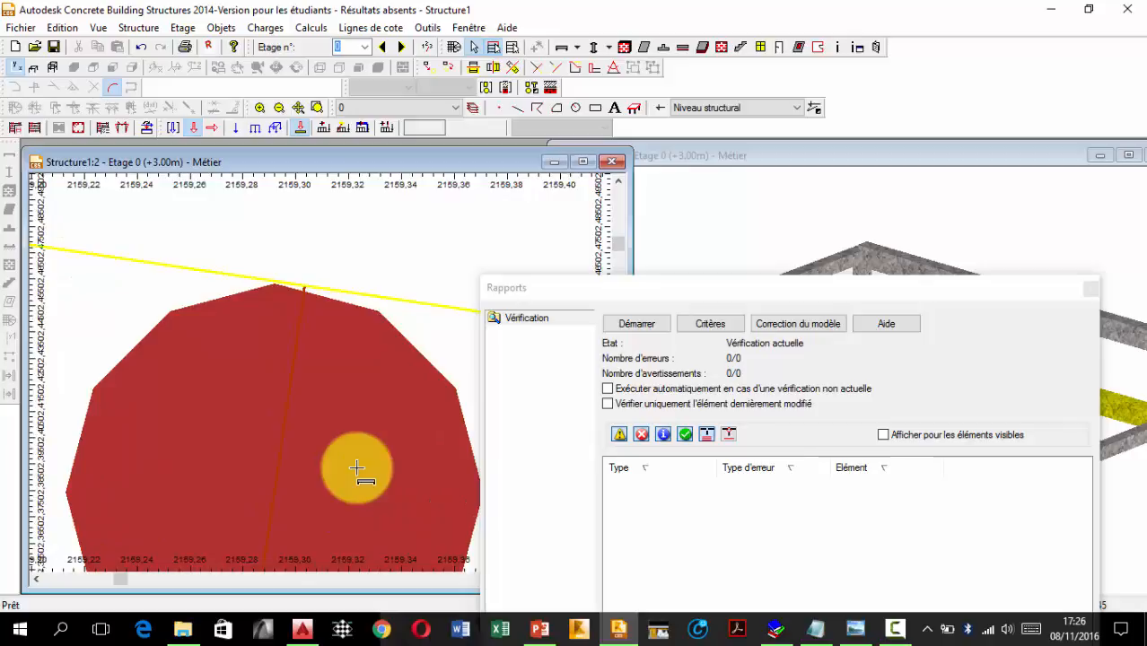
scroll(357, 468, down, 15)
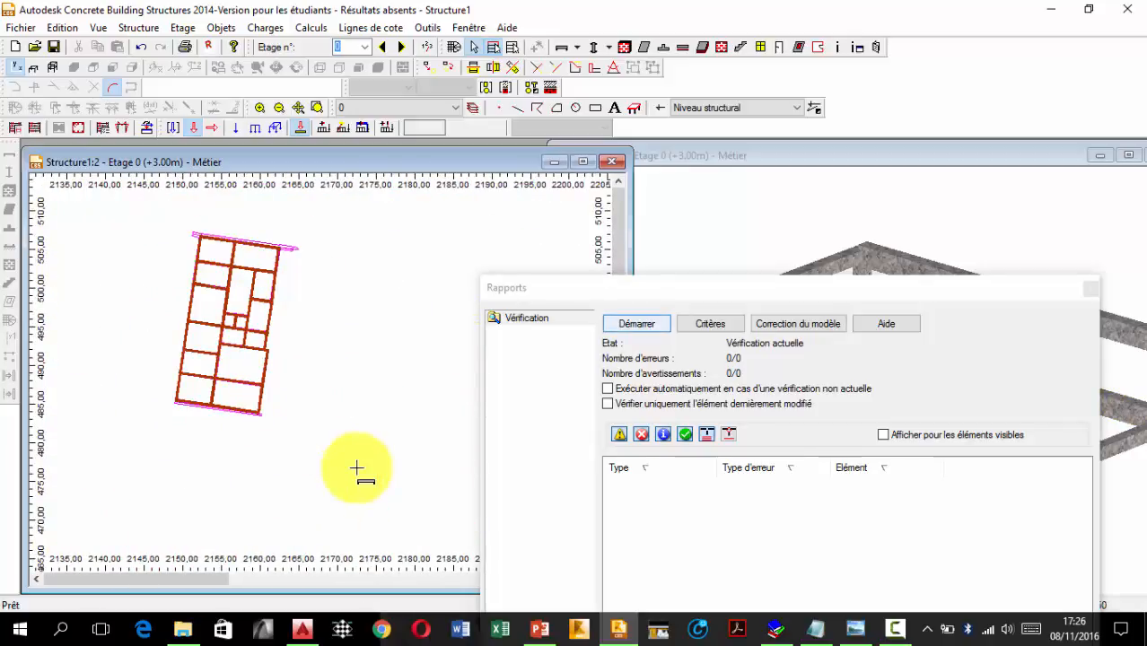
key(Return)
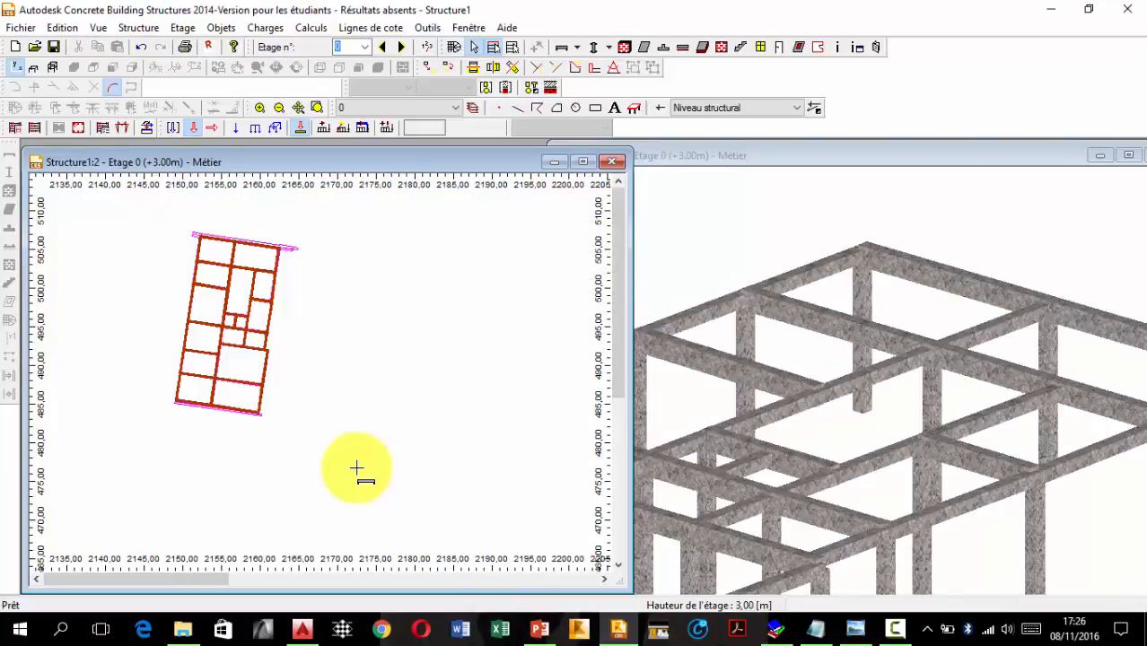
Examine the whole floor's beams and columns in the 3D view
scroll(825, 342, down, 10)
click(825, 342)
scroll(825, 341, up, 5)
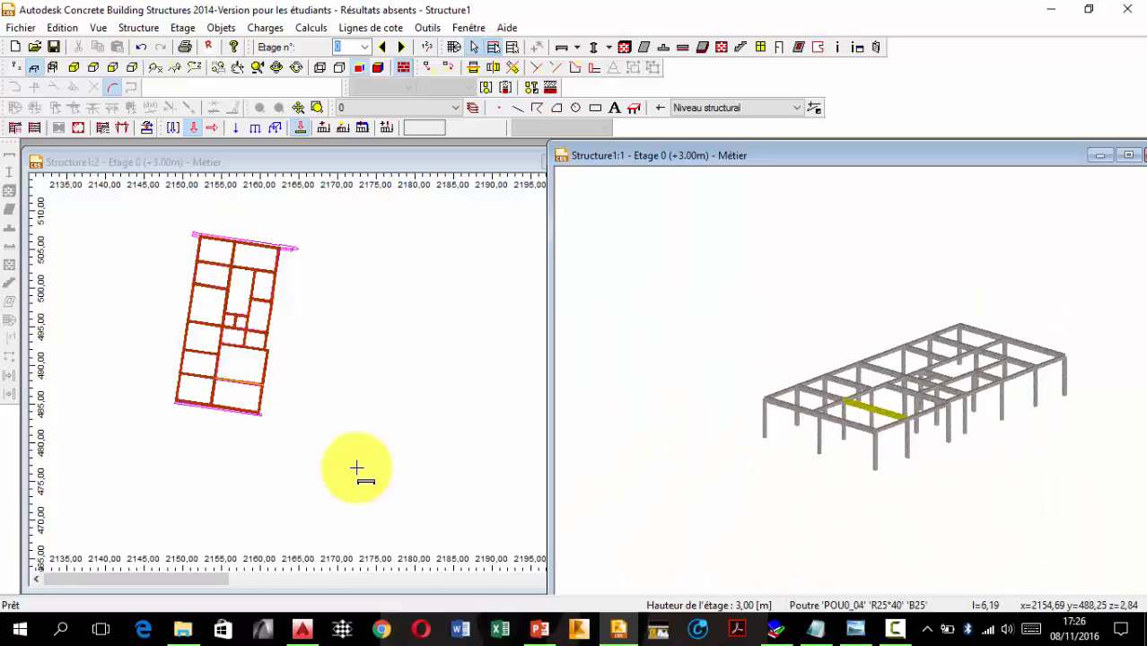
scroll(825, 341, up, 4)
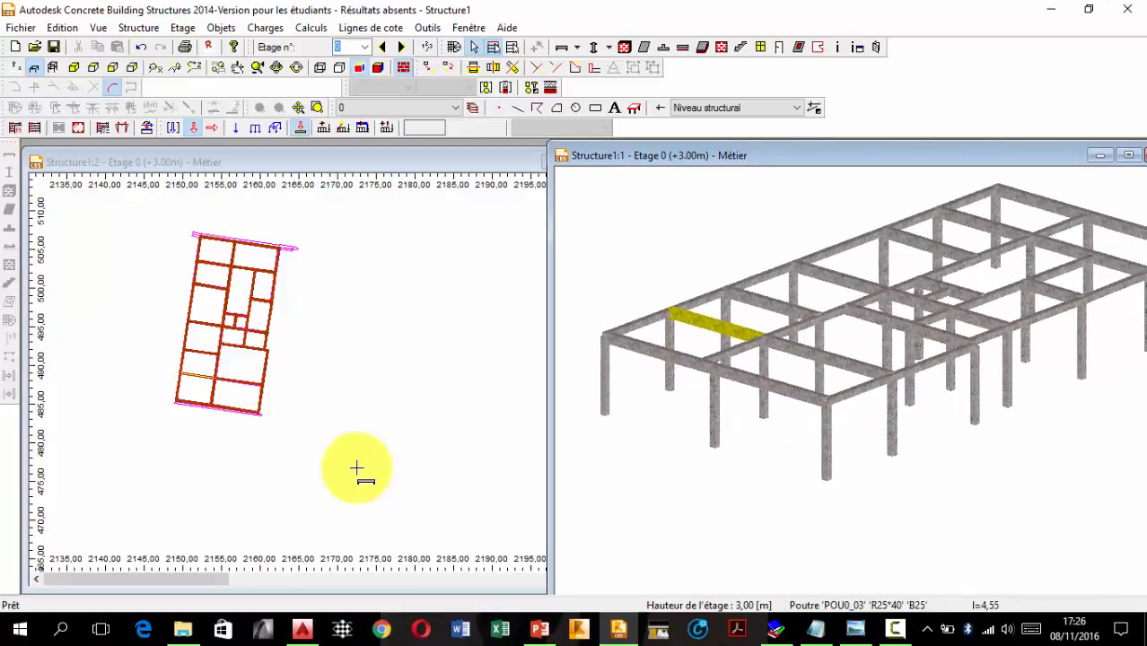